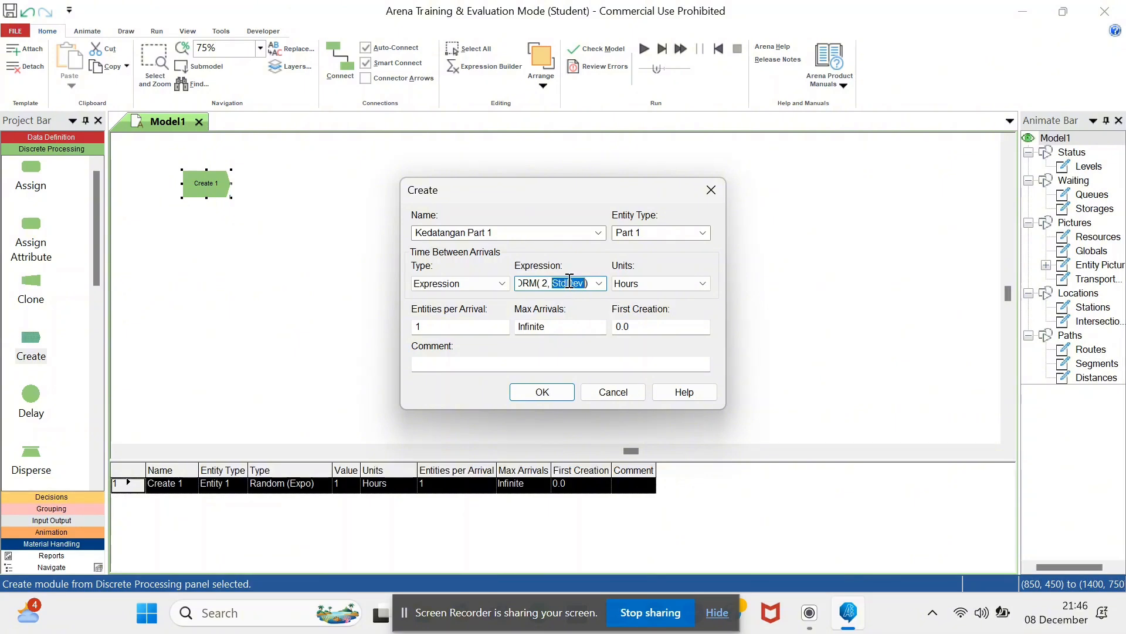
Step: Set the standard deviation in Kedatangan Part 1's NORM arrival expression to 1.8 and its time units to Minutes
{"action": "type", "text": "1.8"}
{"action": "left_click", "coordinate": [622, 282]}
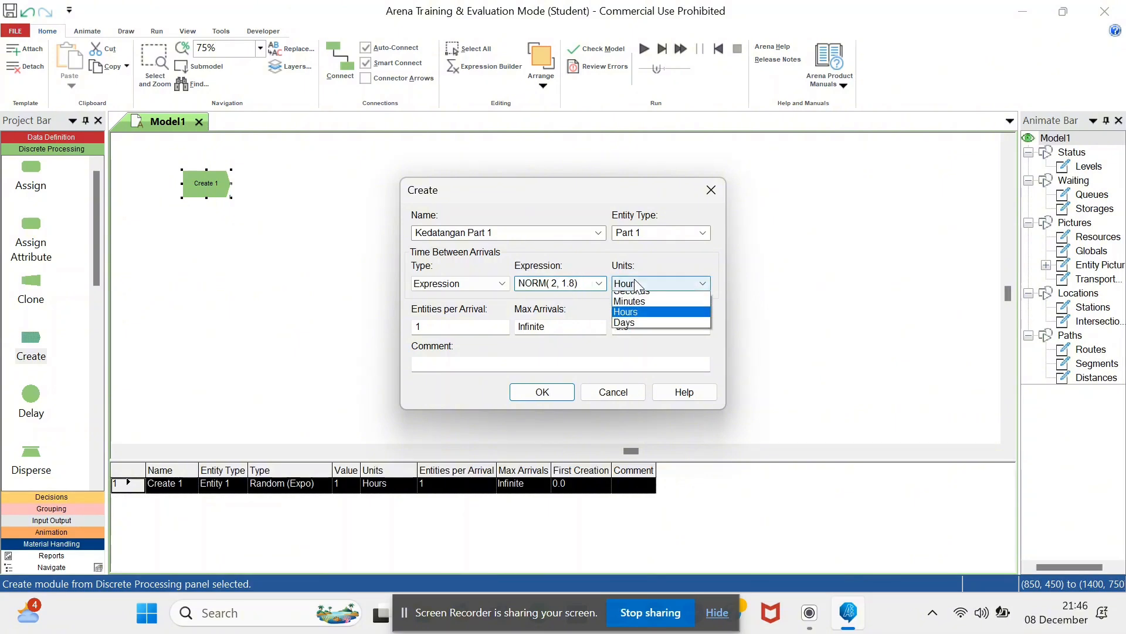
{"action": "left_click", "coordinate": [625, 305]}
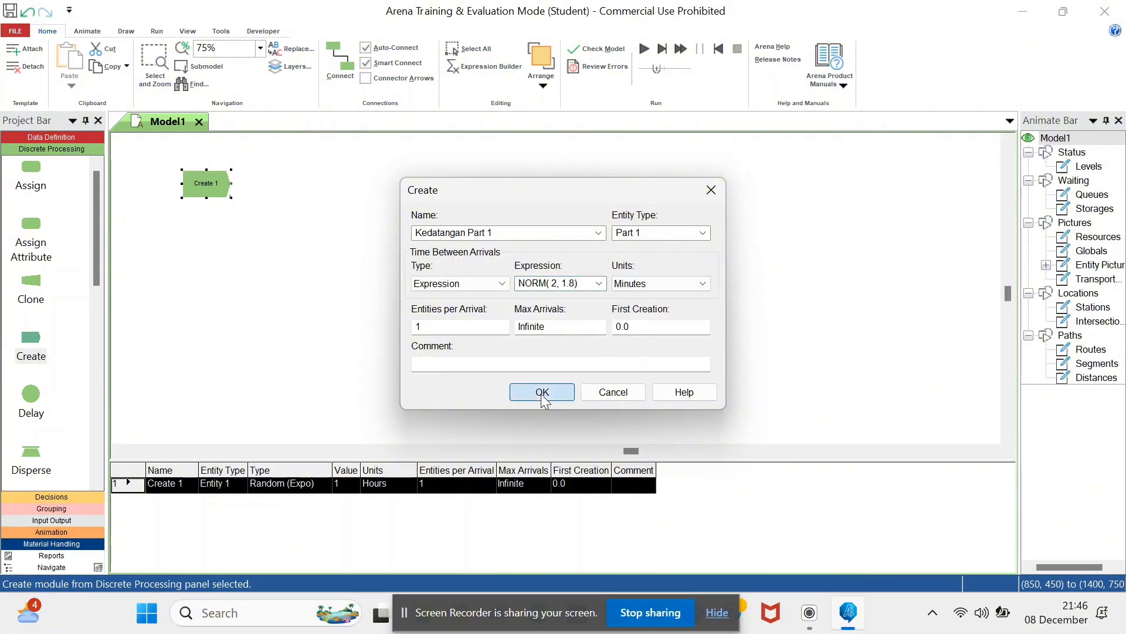
{"action": "left_click", "coordinate": [543, 392]}
Step: Add a Create module below Kedatangan Part 1, named Kedatangan Part 2 with entity type Part 2
{"action": "left_click_drag", "start_coordinate": [32, 337], "coordinate": [205, 238]}
{"action": "double_click", "coordinate": [205, 238]}
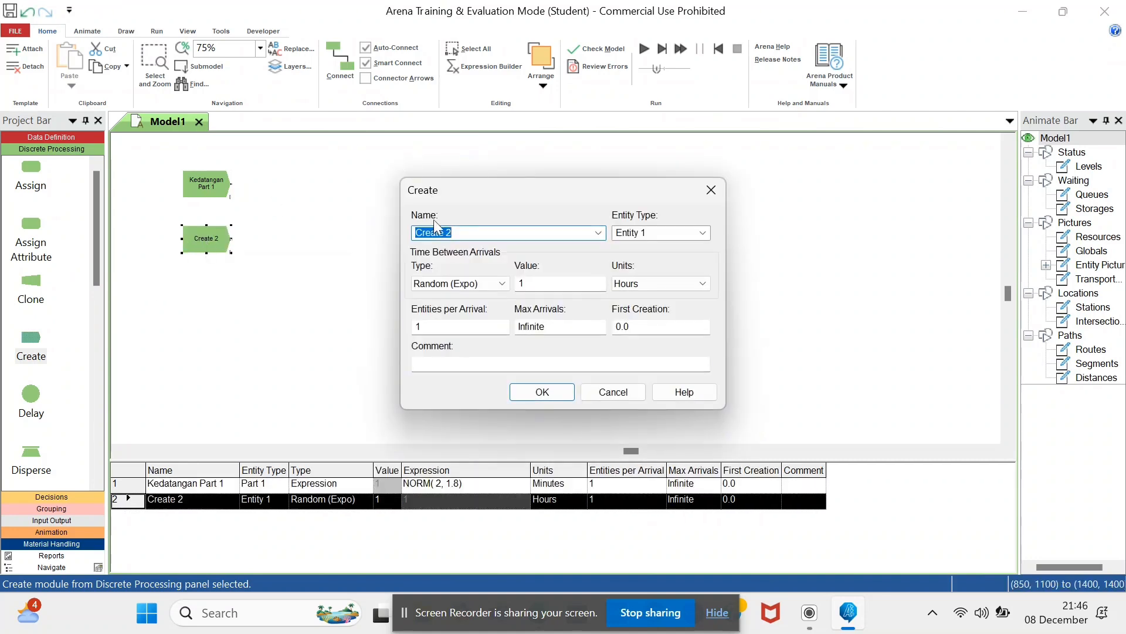
{"action": "type", "text": "Kedatangan Part"}
{"action": "left_click", "coordinate": [646, 233]}
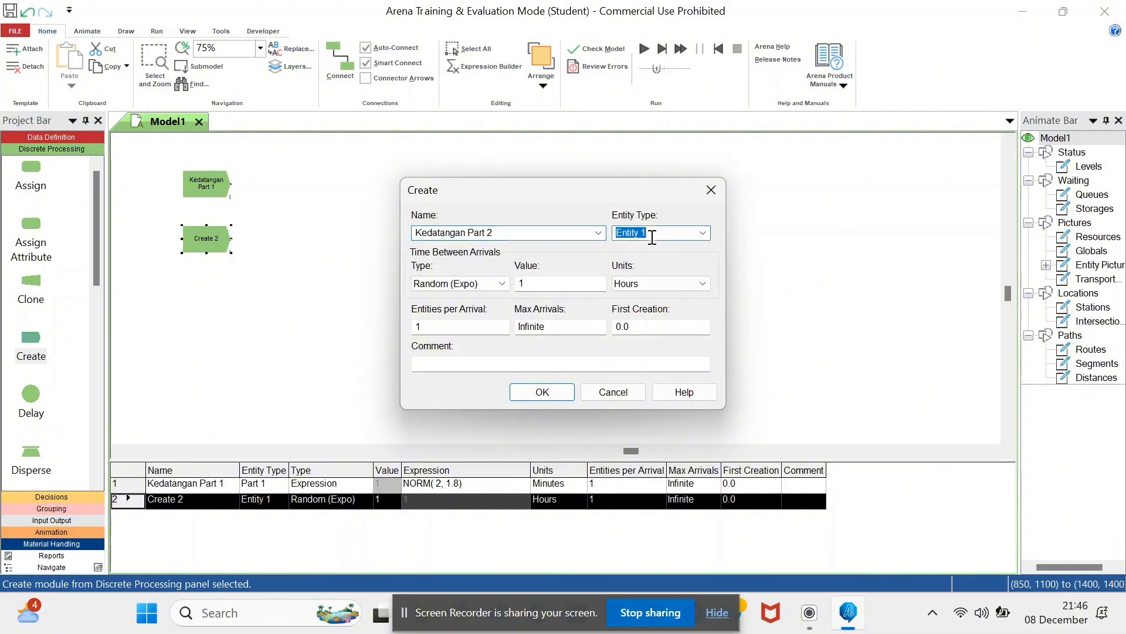
{"action": "type", "text": "Part 2"}
Step: Set the time between arrivals of Kedatangan Part 2 to the expression EXPO(2.8) in Minutes
{"action": "left_click", "coordinate": [502, 284]}
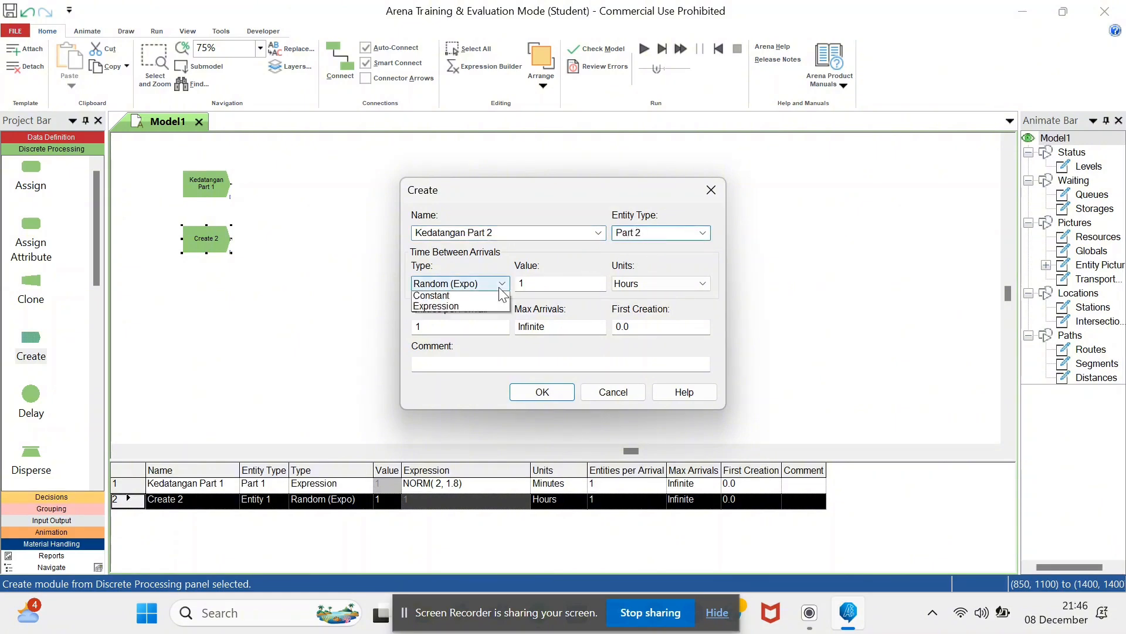
{"action": "left_click", "coordinate": [473, 329]}
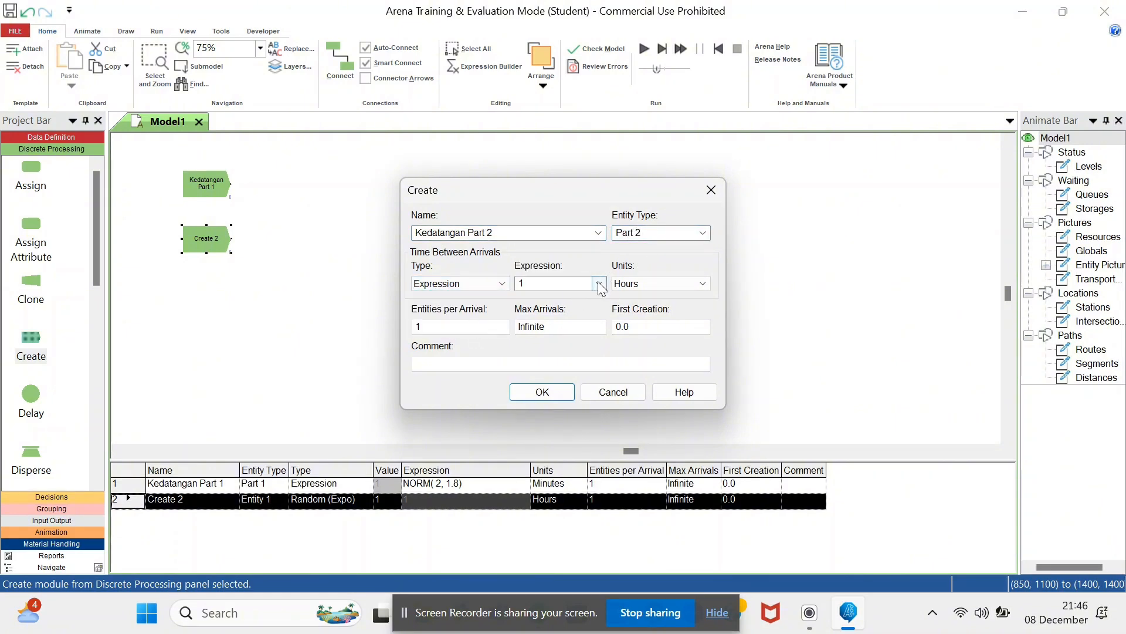
{"action": "left_click", "coordinate": [598, 283]}
{"action": "left_click", "coordinate": [566, 298]}
{"action": "left_click", "coordinate": [650, 284]}
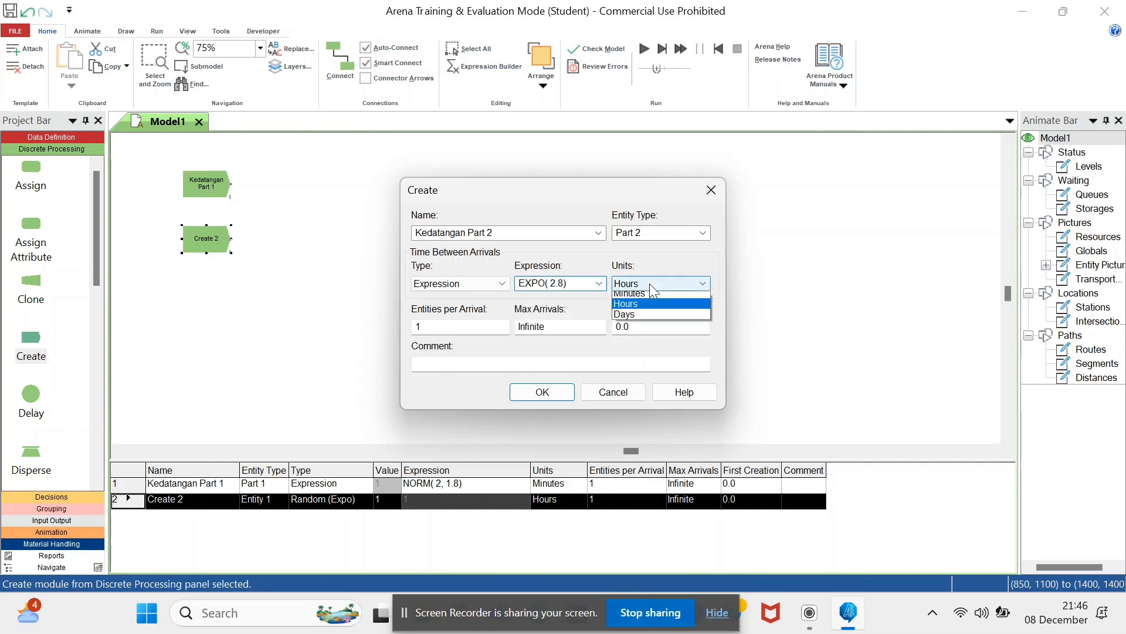
{"action": "left_click", "coordinate": [645, 305]}
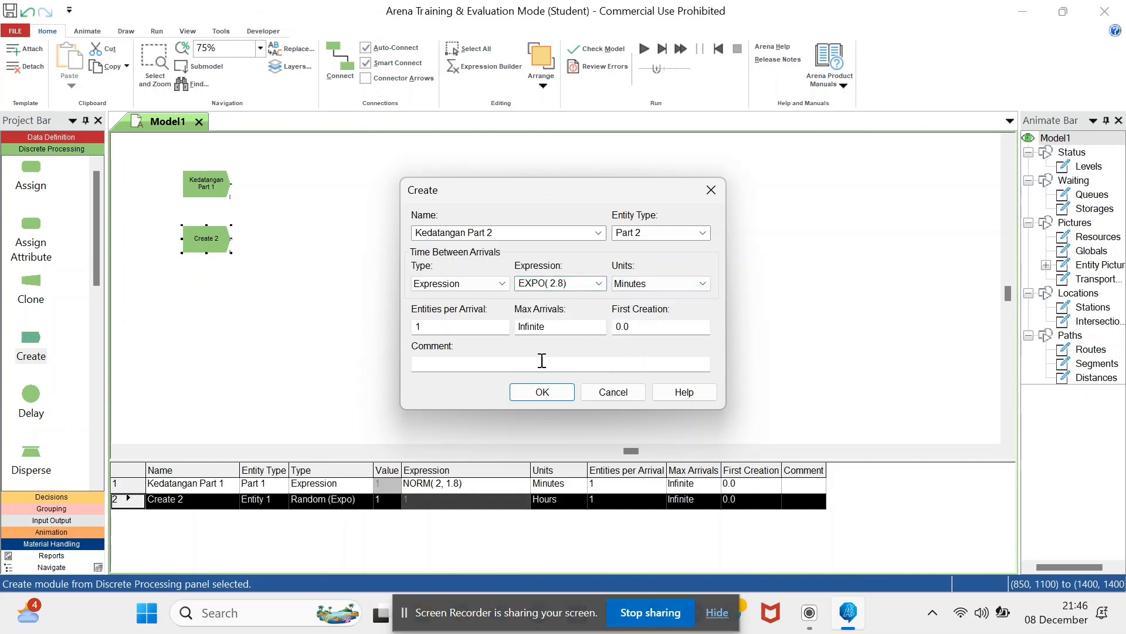
{"action": "left_click", "coordinate": [542, 392]}
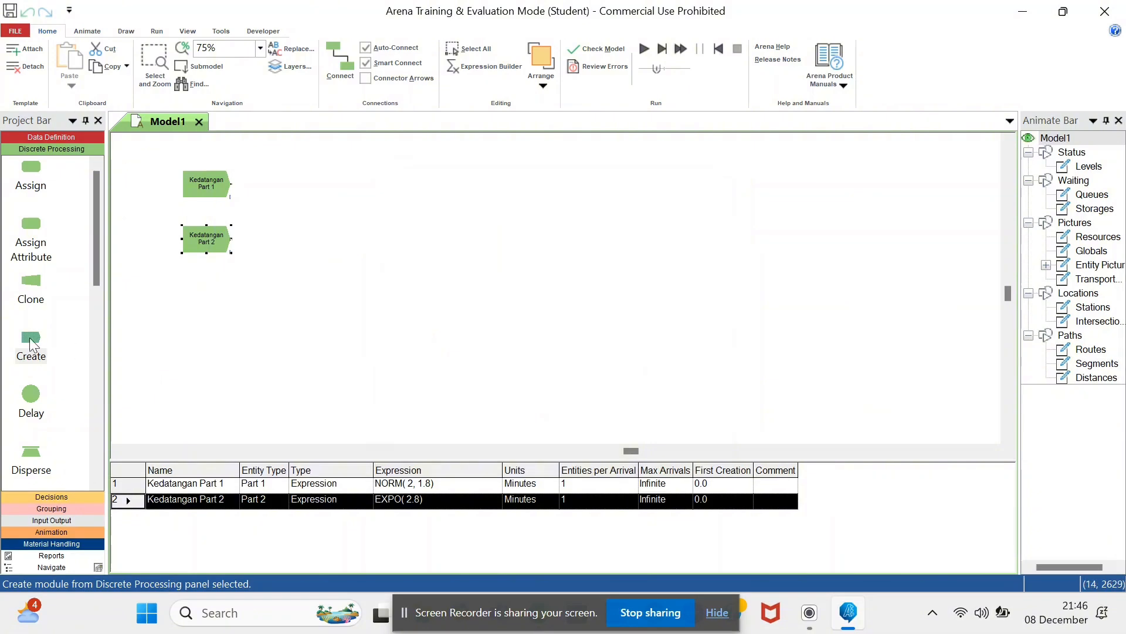
Step: Add a Create module below Kedatangan Part 2, named Kedatangan Part 3 with entity type Part 3
{"action": "left_click_drag", "start_coordinate": [32, 345], "coordinate": [188, 344]}
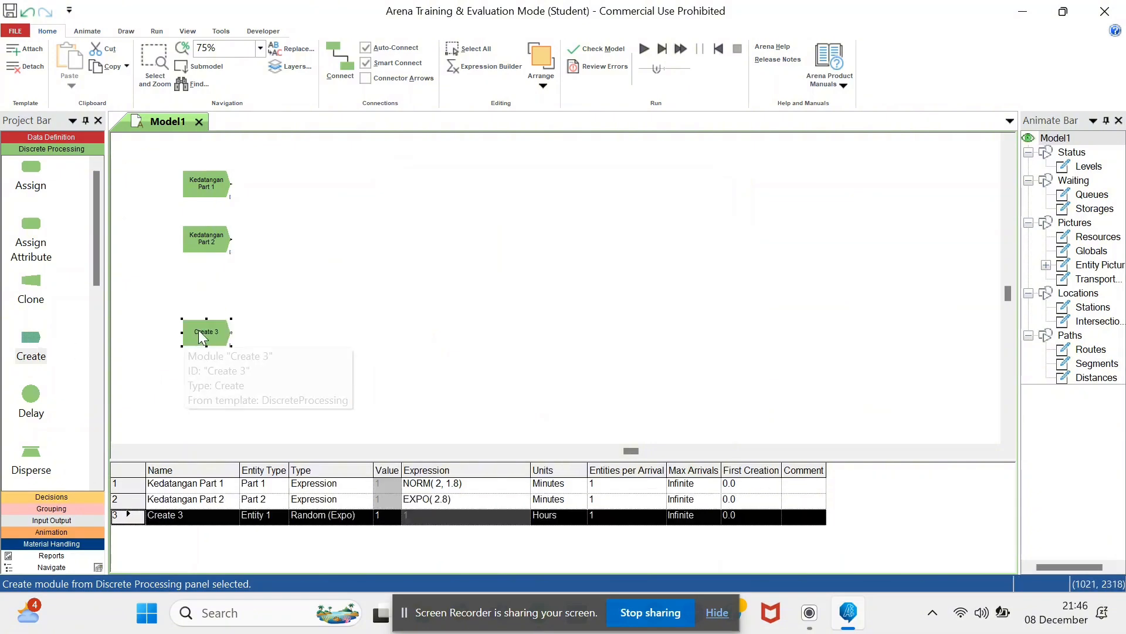
{"action": "double_click", "coordinate": [198, 330]}
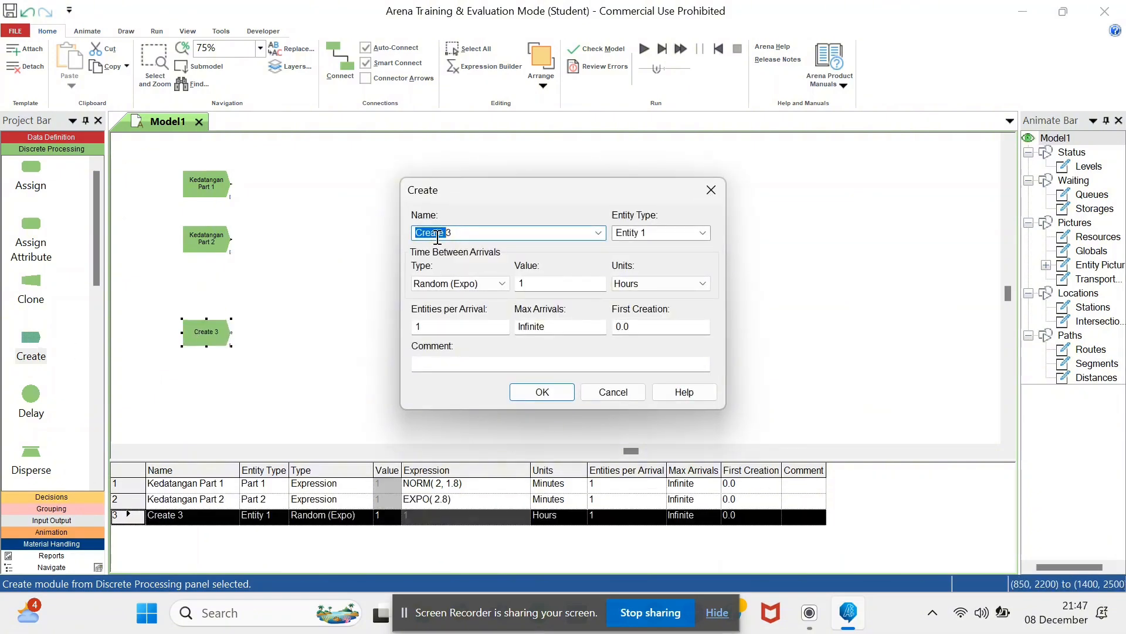
{"action": "type", "text": "Kedatanga"}
{"action": "left_click", "coordinate": [474, 233]}
{"action": "key", "text": "BackSpace"}
{"action": "type", "text": "P"}
{"action": "left_click", "coordinate": [648, 232]}
{"action": "type", "text": "Par"}
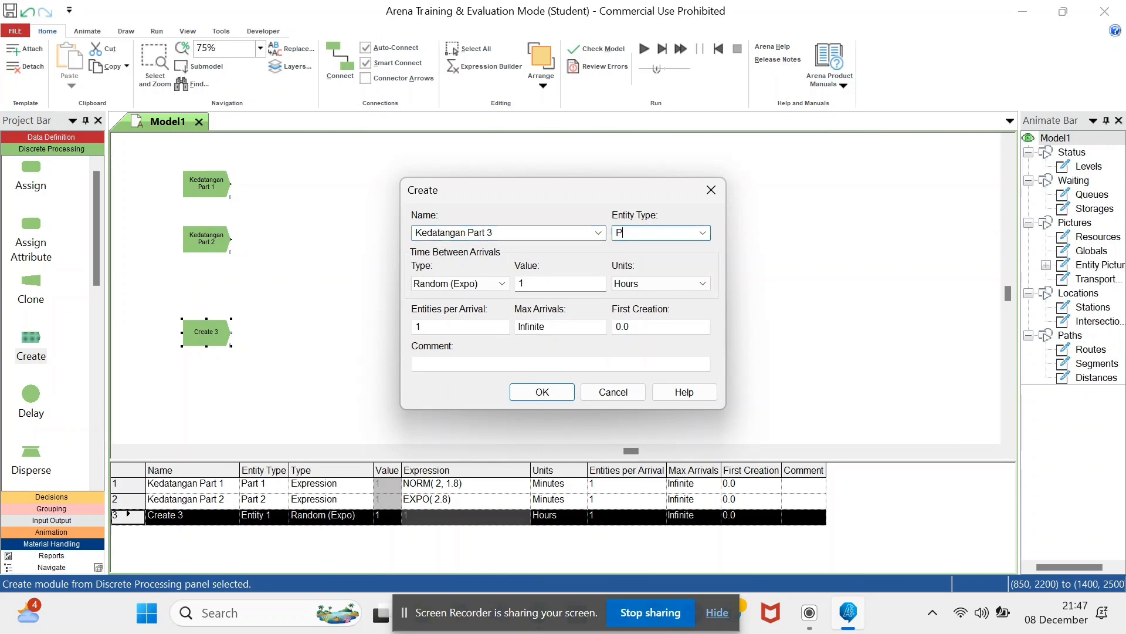
Step: Set the time between arrivals of Kedatangan Part 3 to the expression EXPO(2) in Minutes
{"action": "left_click", "coordinate": [502, 283]}
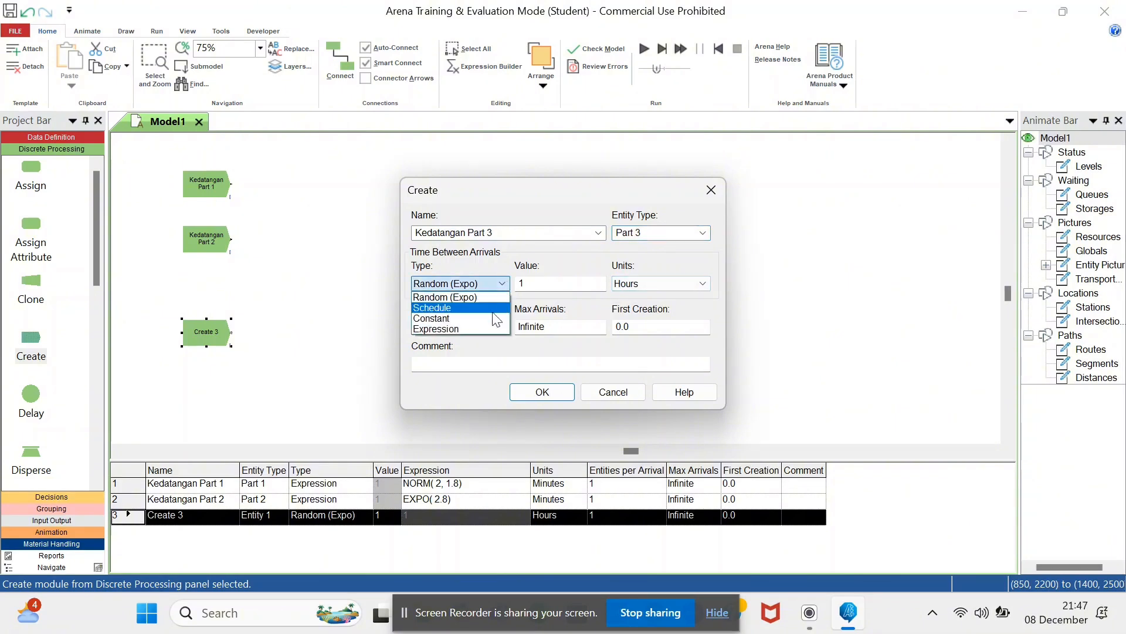
{"action": "left_click", "coordinate": [481, 325]}
{"action": "left_click", "coordinate": [598, 283]}
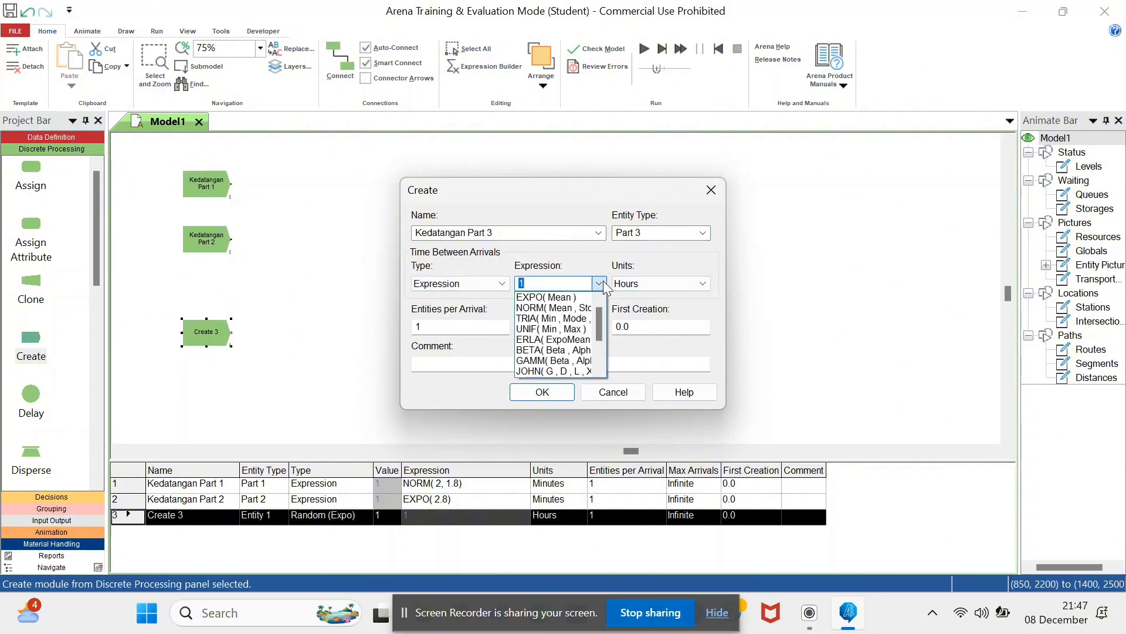
{"action": "left_click", "coordinate": [562, 297]}
{"action": "double_click", "coordinate": [558, 284]}
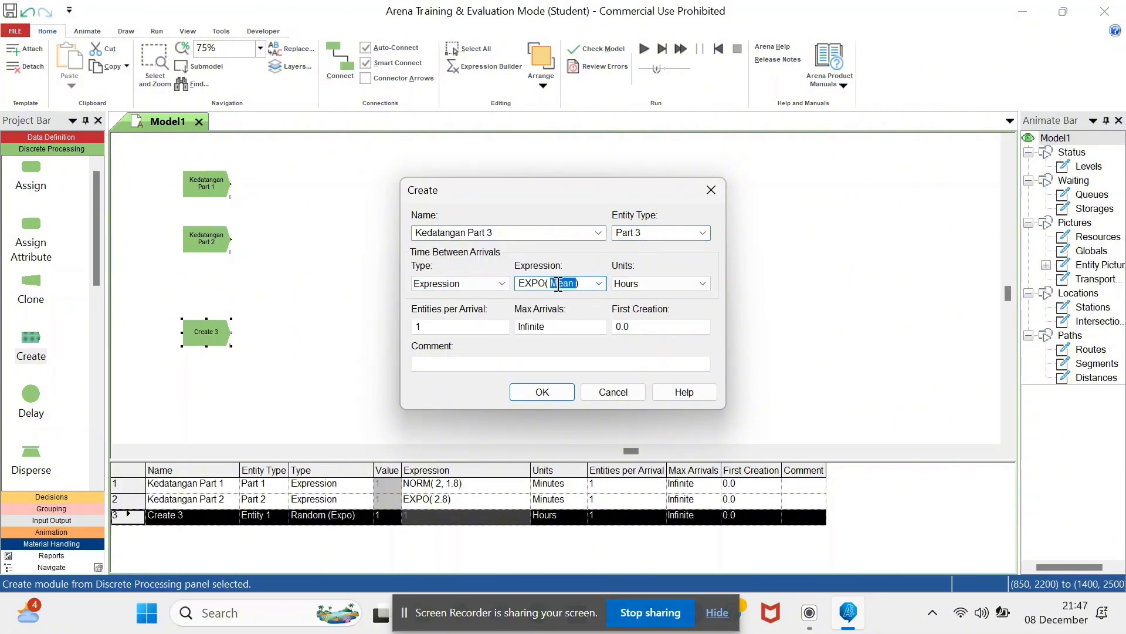
{"action": "type", "text": "2"}
{"action": "left_click", "coordinate": [653, 283]}
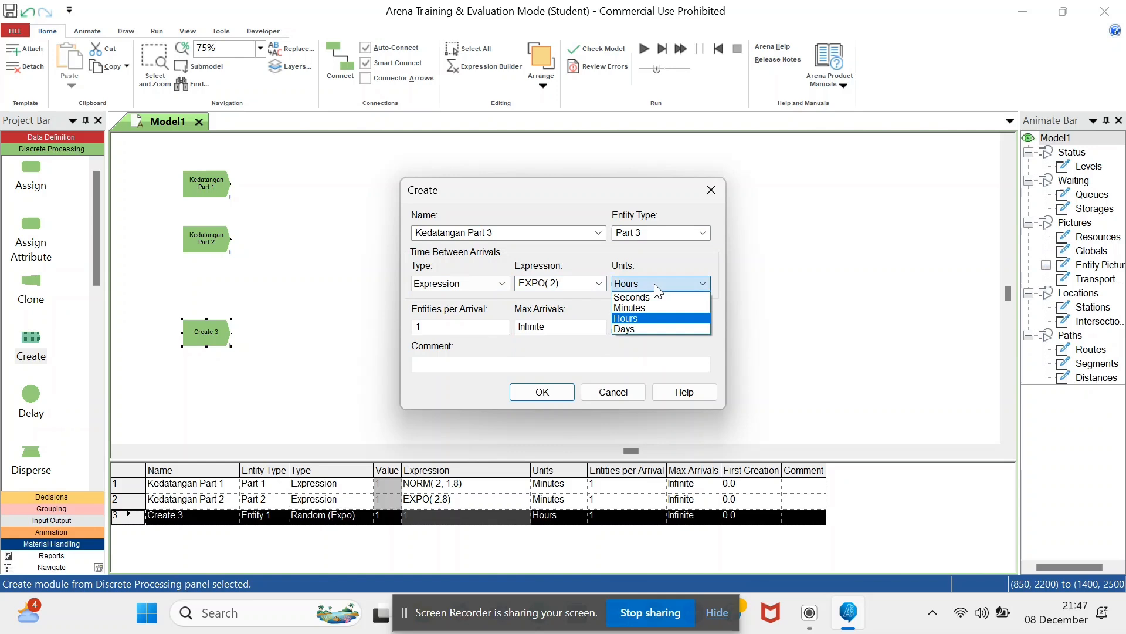
{"action": "left_click", "coordinate": [636, 309]}
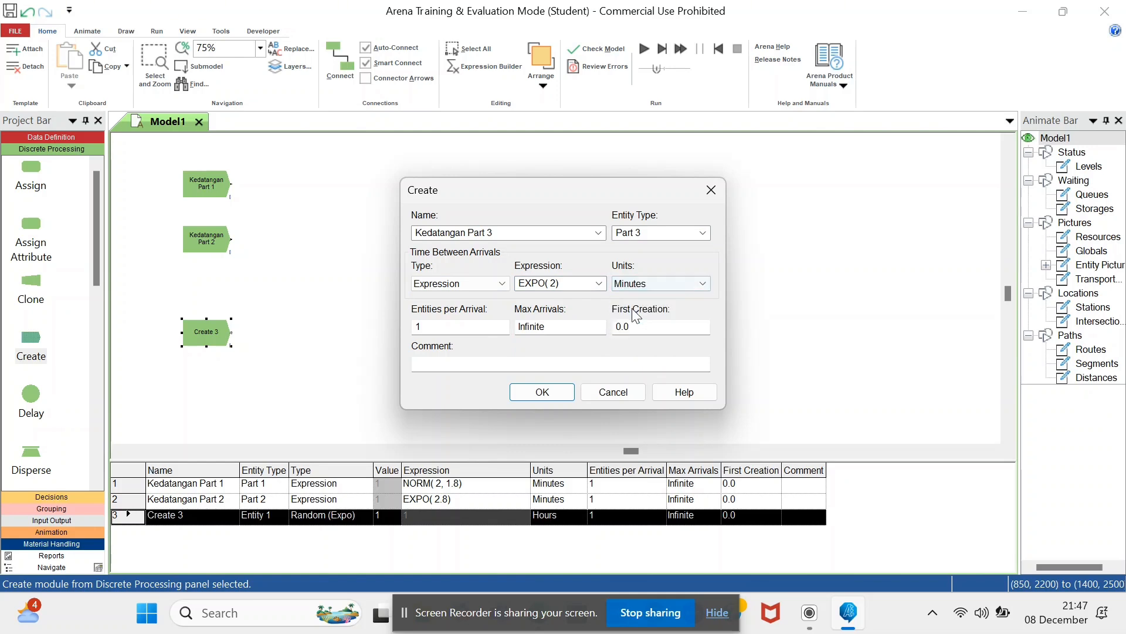
{"action": "left_click", "coordinate": [544, 392]}
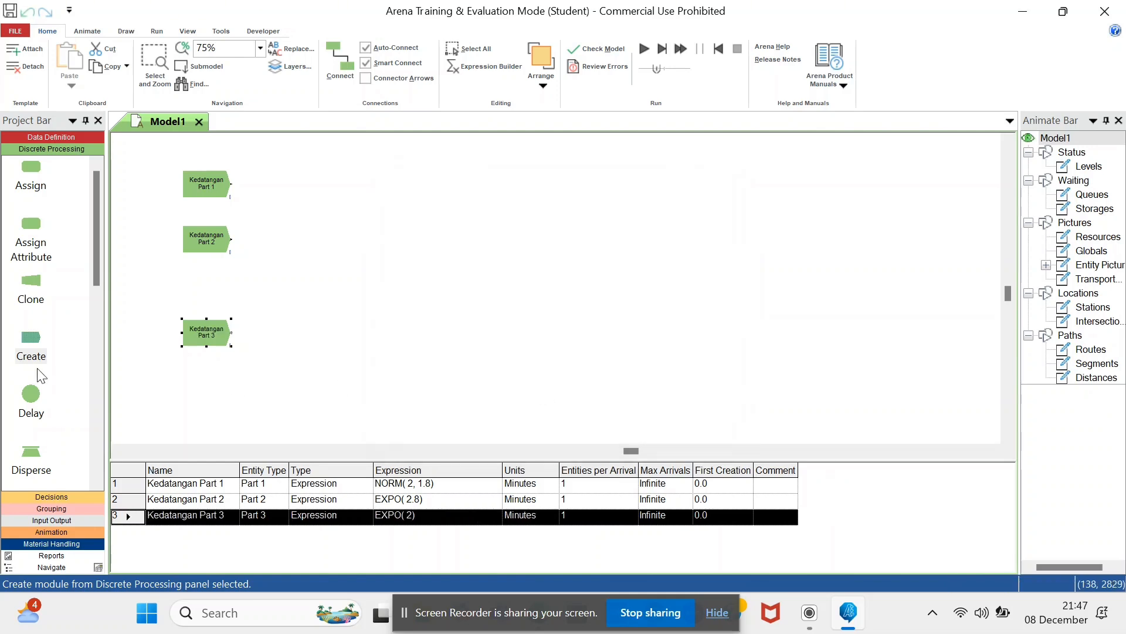
Step: Add a Create module below Kedatangan Part 3, named Kedatangan Part 4 with entity type Part 4
{"action": "left_click_drag", "start_coordinate": [31, 349], "coordinate": [205, 390]}
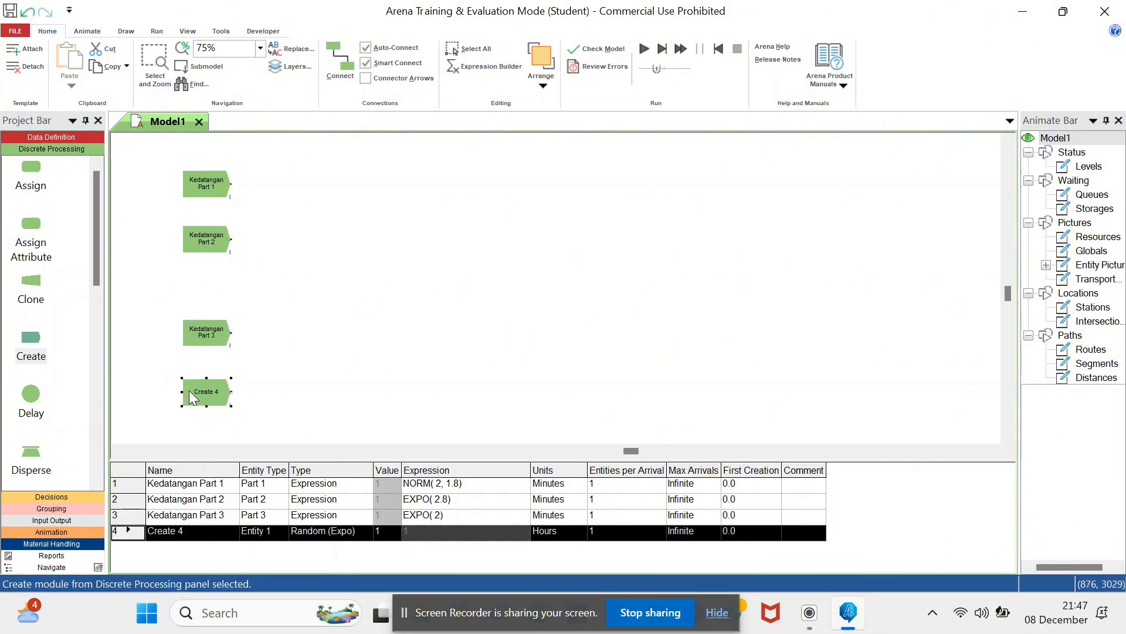
{"action": "double_click", "coordinate": [205, 391]}
{"action": "double_click", "coordinate": [431, 232]}
{"action": "type", "text": "K"}
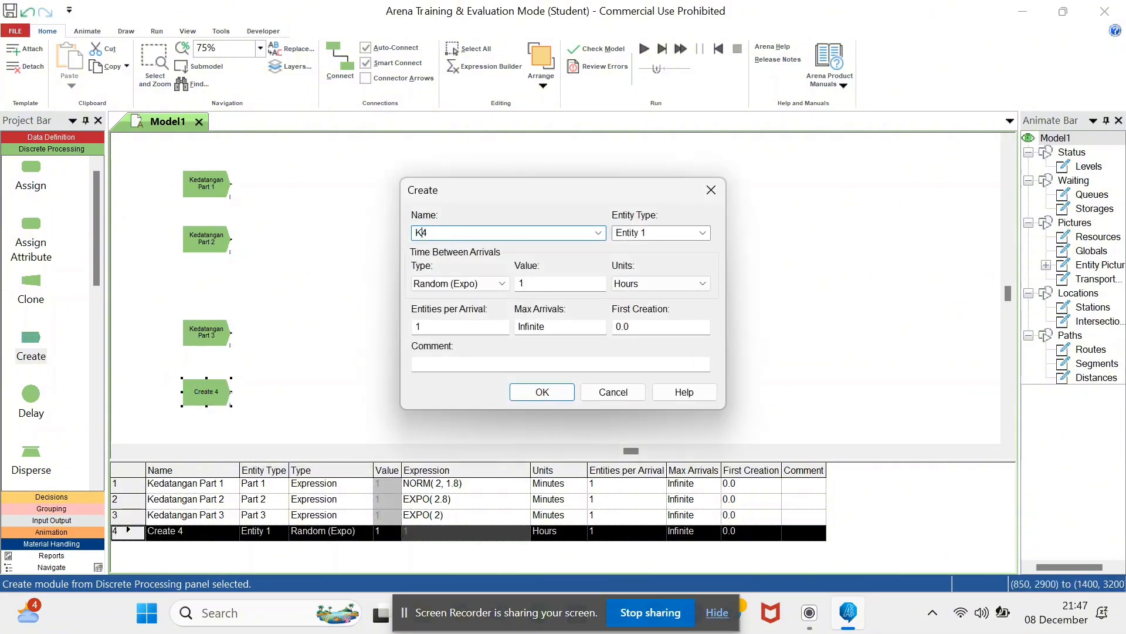
{"action": "type", "text": "edatangan Part"}
{"action": "left_click", "coordinate": [663, 232]}
{"action": "type", "text": "Part 4"}
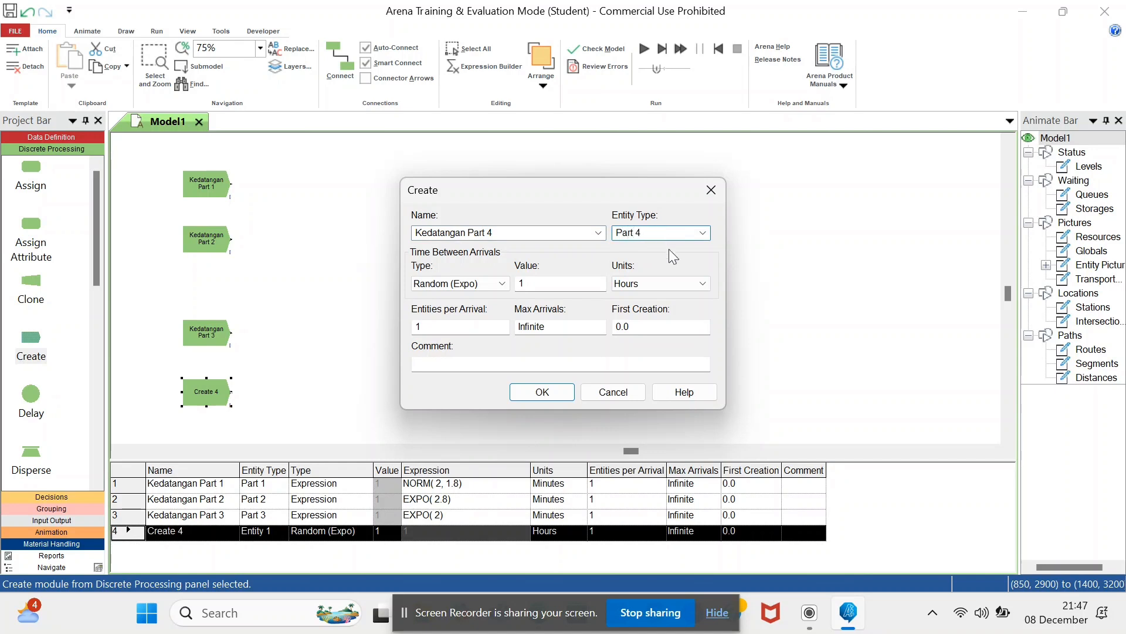
Step: Set the time between arrivals of Kedatangan Part 4 to the expression UNIF(1, 5) in Minutes
{"action": "left_click", "coordinate": [470, 283]}
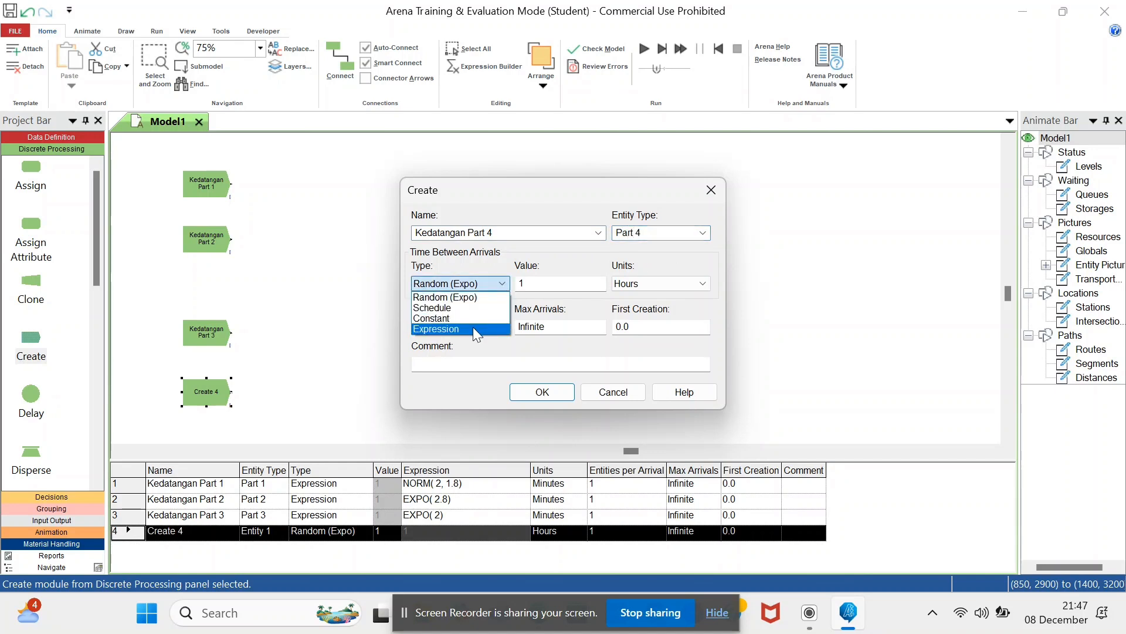
{"action": "left_click", "coordinate": [473, 326]}
{"action": "left_click", "coordinate": [600, 284]}
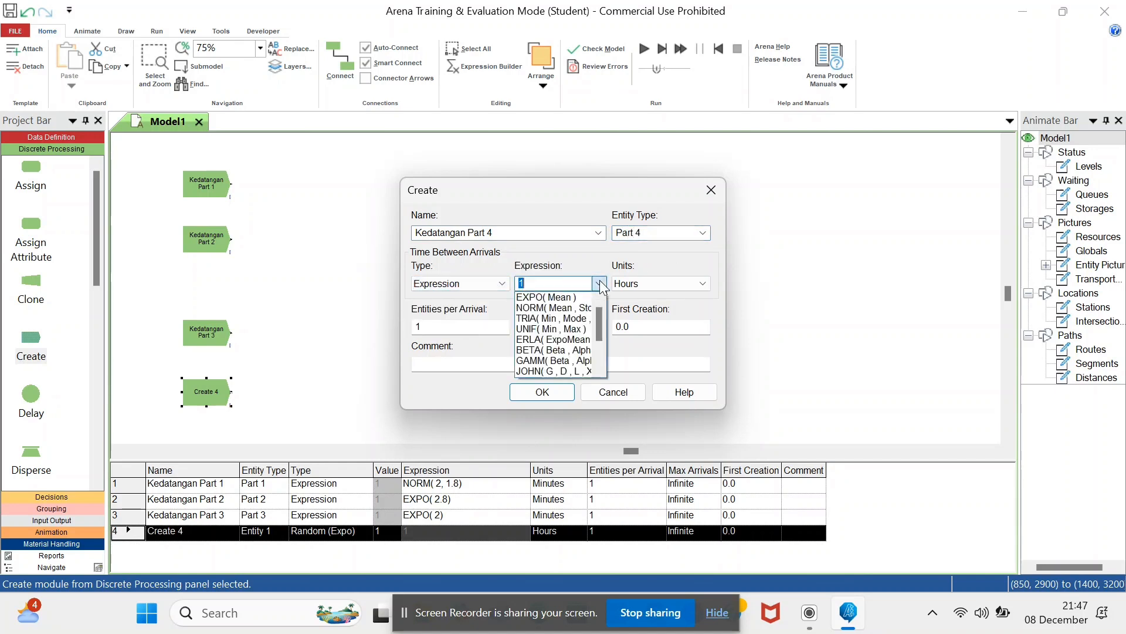
{"action": "left_click", "coordinate": [555, 325]}
{"action": "left_click", "coordinate": [556, 285]}
{"action": "double_click", "coordinate": [555, 284]}
{"action": "type", "text": "1, Max )"}
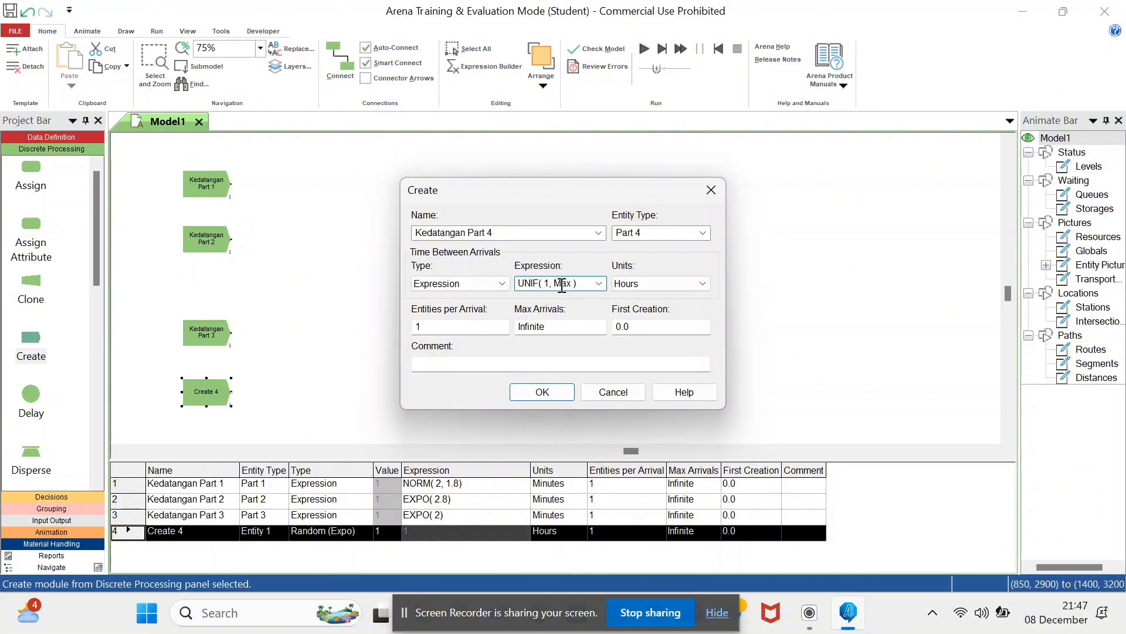
{"action": "double_click", "coordinate": [566, 285]}
{"action": "type", "text": "5"}
{"action": "left_click", "coordinate": [622, 284]}
{"action": "left_click", "coordinate": [629, 309]}
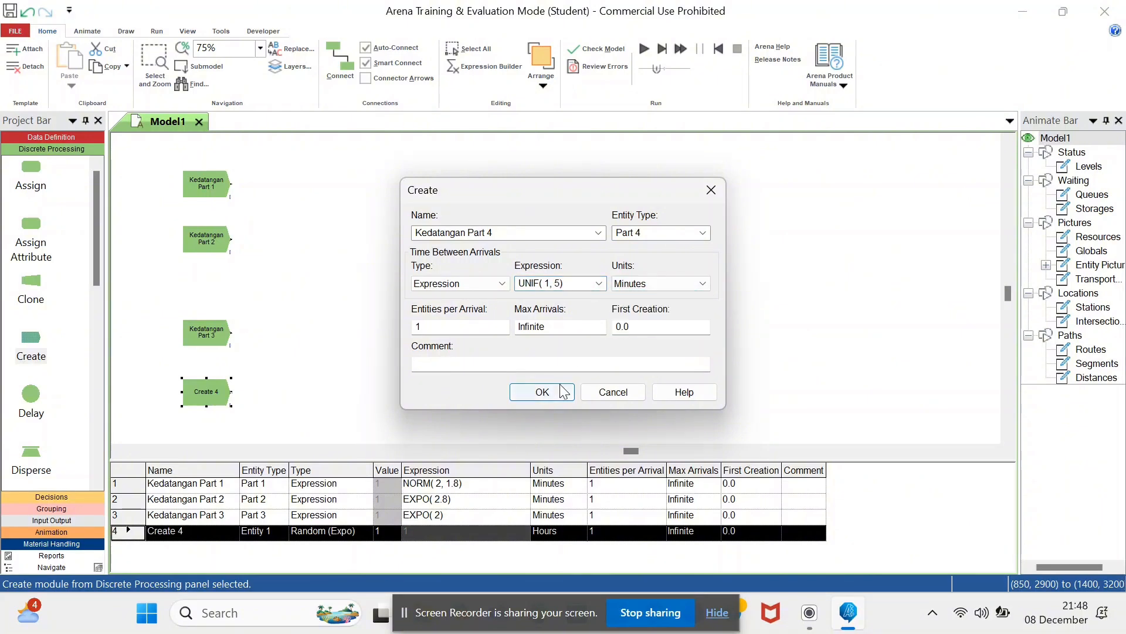
{"action": "left_click", "coordinate": [557, 391]}
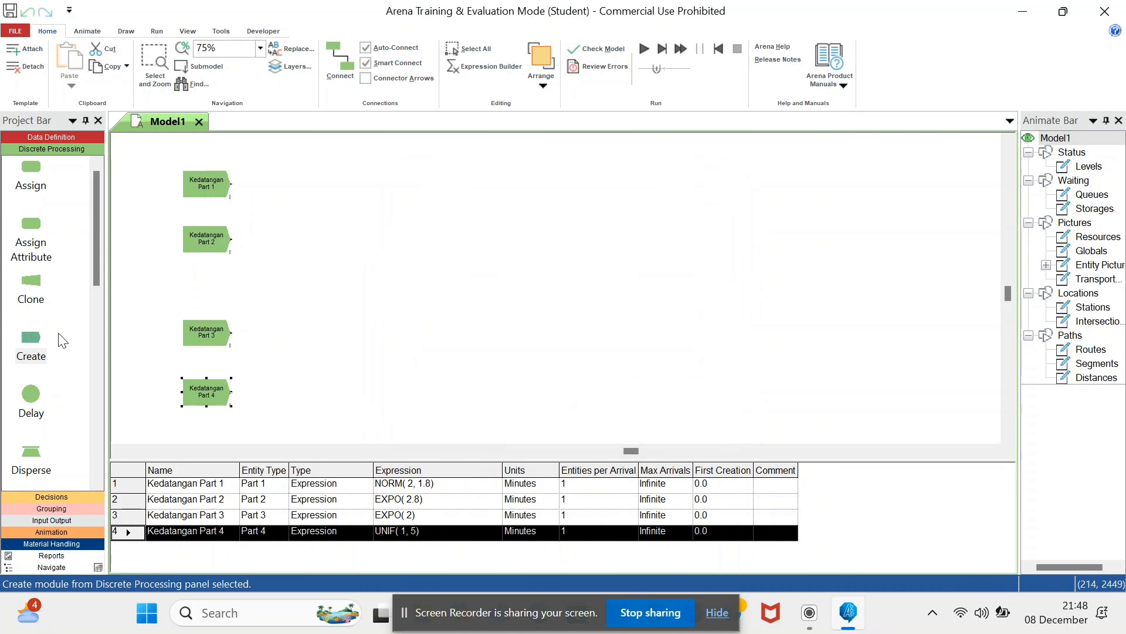
Step: Place a Process module to the right of the first two Create modules and delete its automatic connection from Kedatangan Part 4
{"action": "scroll", "coordinate": [68, 329], "scroll_direction": "down", "scroll_amount": 4}
{"action": "scroll", "coordinate": [69, 330], "scroll_direction": "down", "scroll_amount": 3}
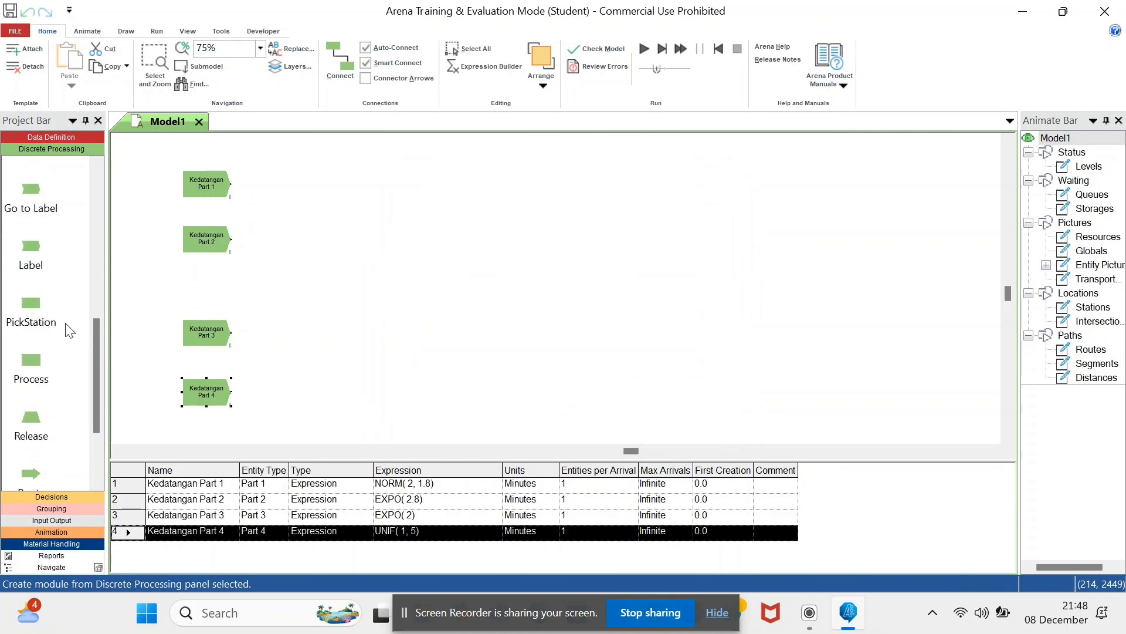
{"action": "left_click_drag", "start_coordinate": [31, 360], "coordinate": [279, 217]}
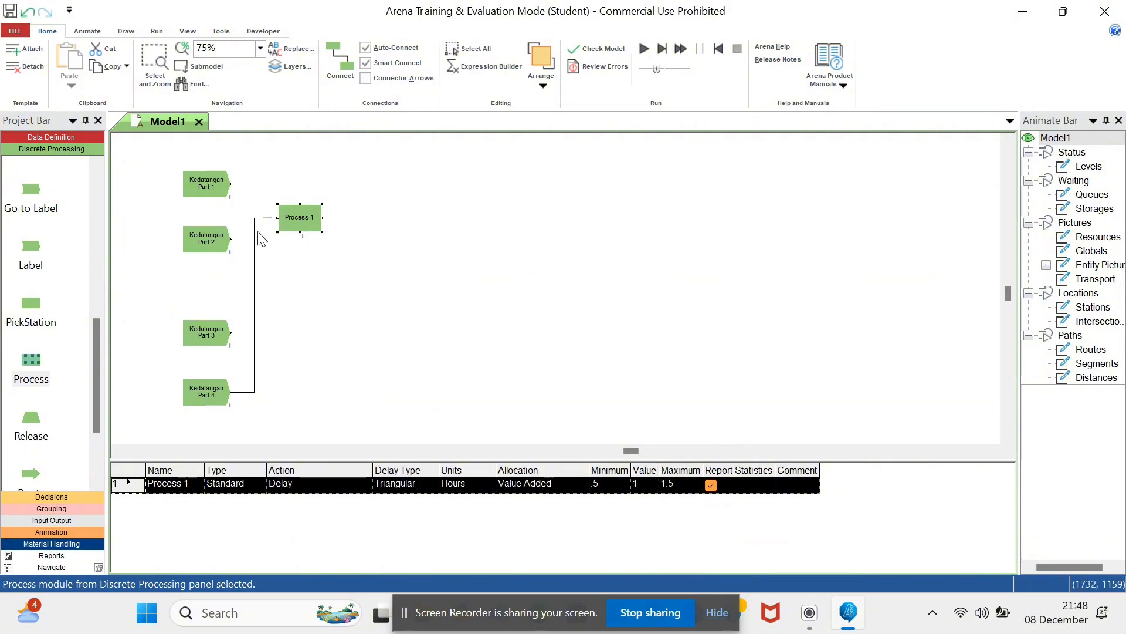
{"action": "right_click", "coordinate": [257, 235]}
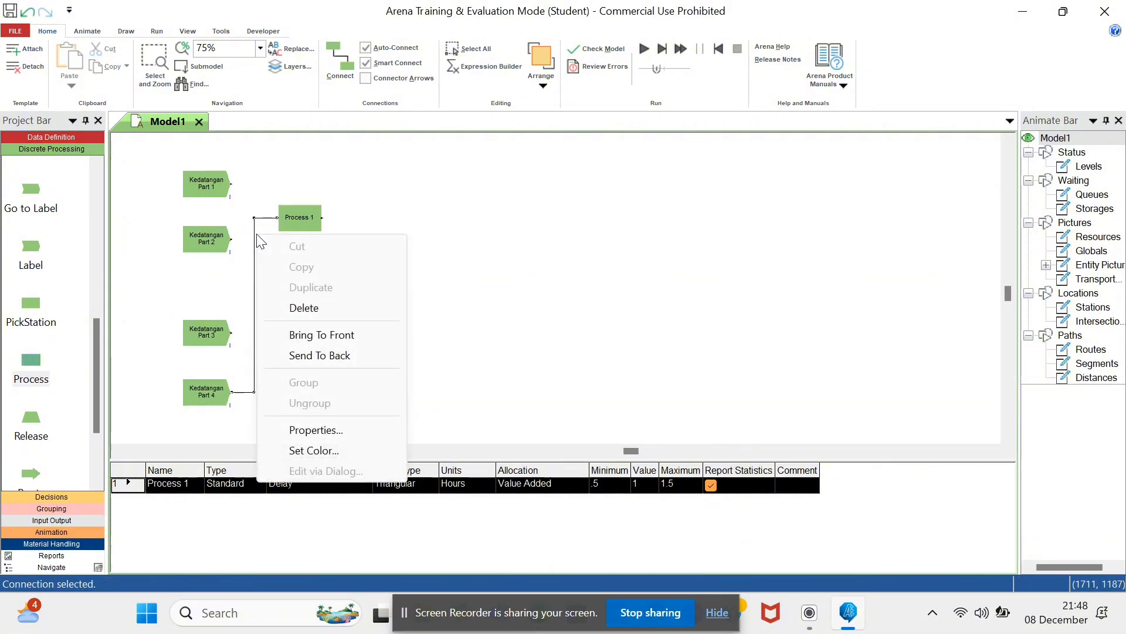
{"action": "left_click", "coordinate": [304, 307]}
Step: Name the Process module Perakitan Part 1 dan 2 and set its action to Seize Delay Release
{"action": "double_click", "coordinate": [301, 224]}
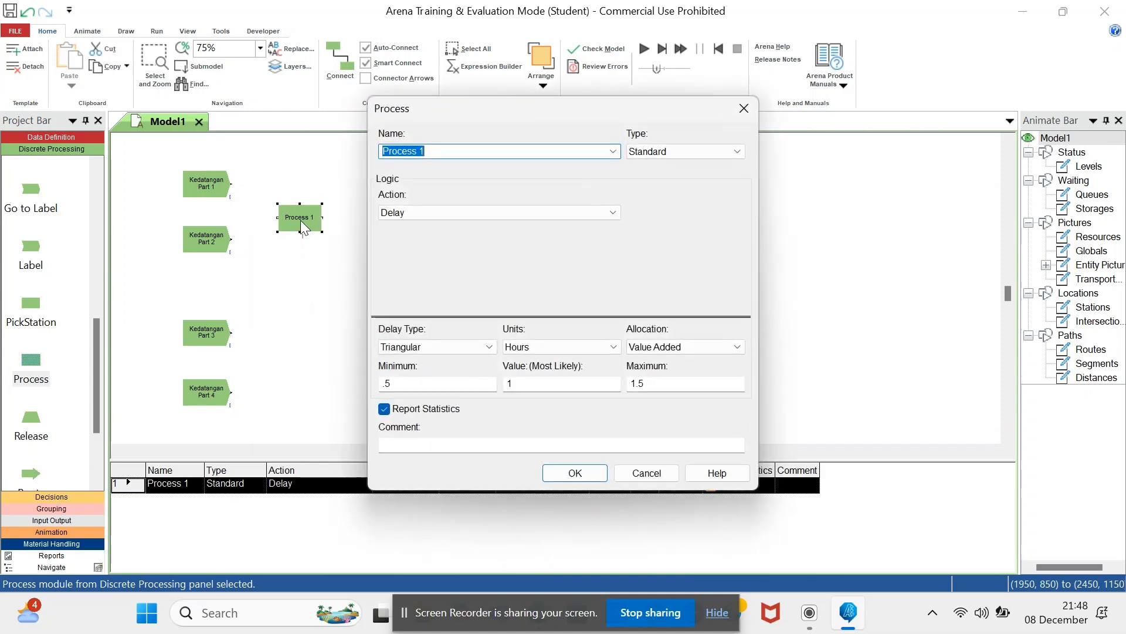
{"action": "type", "text": "Perakitan Part 1 dan"}
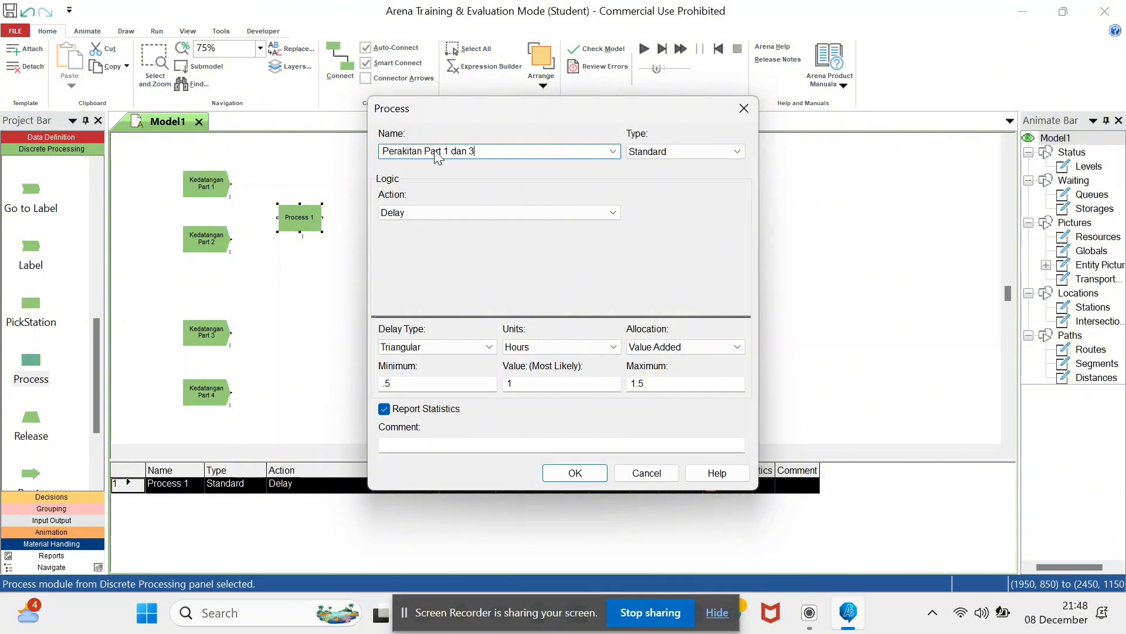
{"action": "type", "text": " 2"}
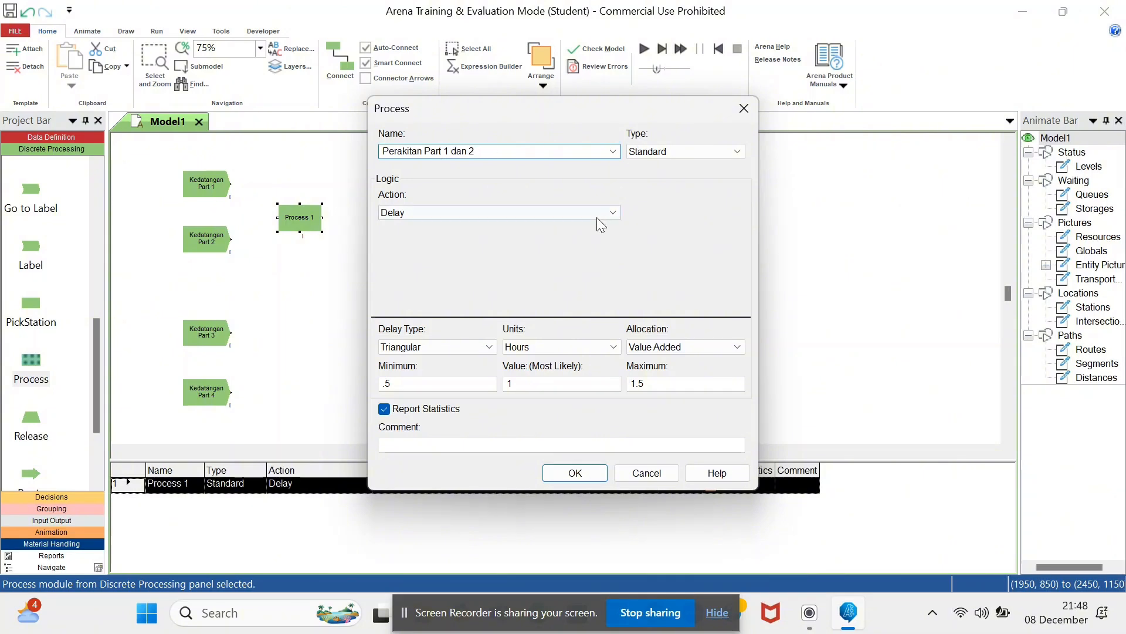
{"action": "left_click", "coordinate": [597, 214]}
{"action": "left_click", "coordinate": [556, 247]}
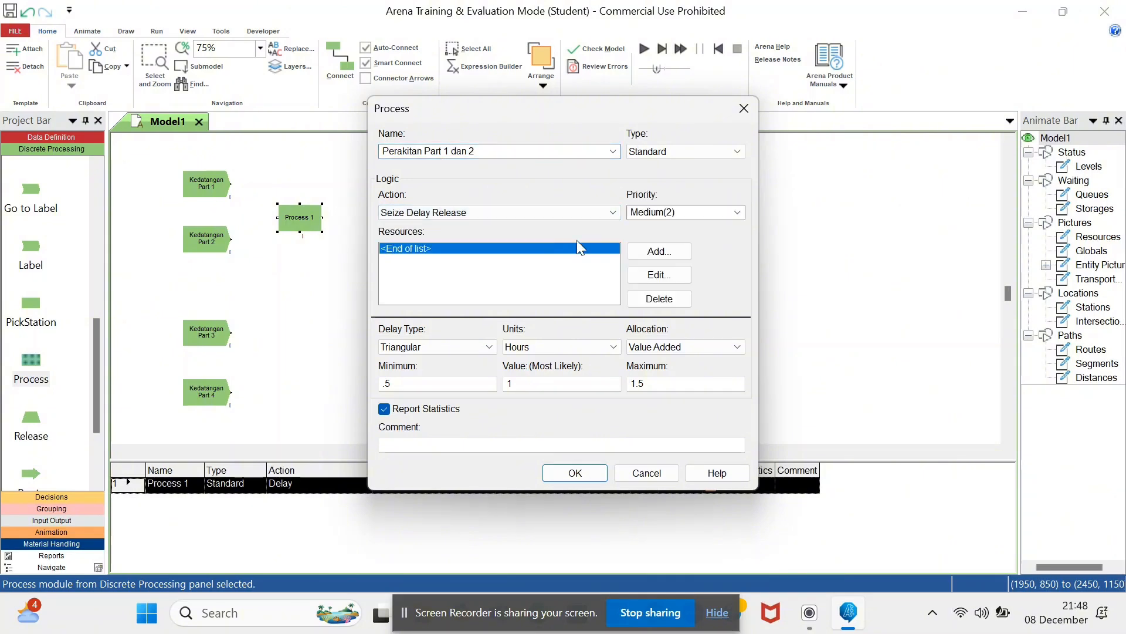
Step: Add one unit of a resource named Bagian atas to the Perakitan Part 1 dan 2 process
{"action": "left_click", "coordinate": [660, 251]}
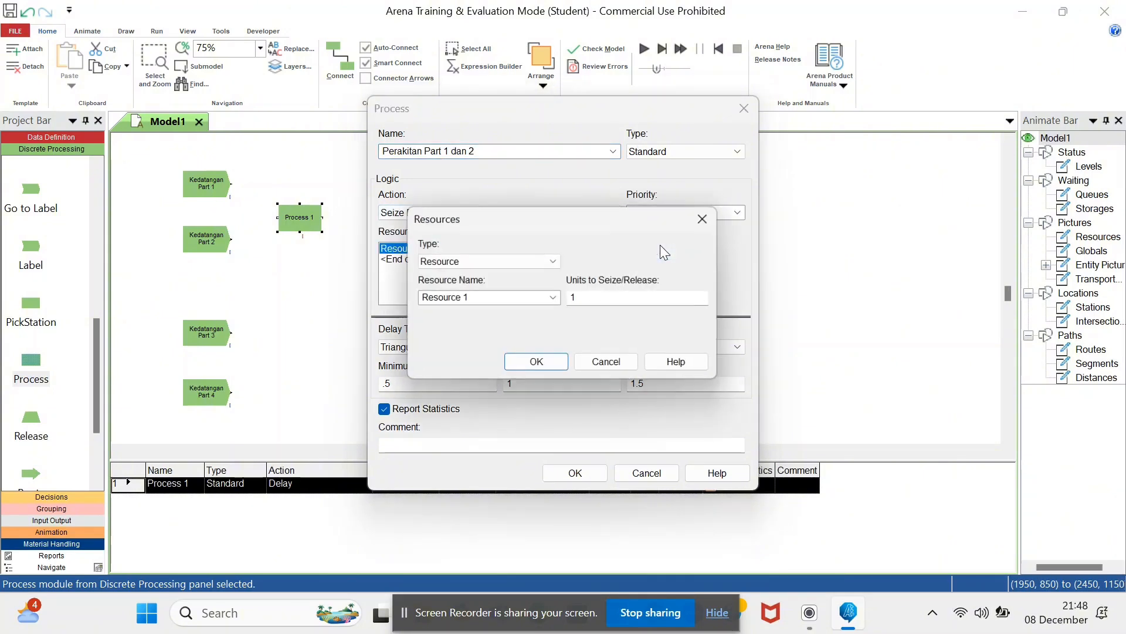
{"action": "double_click", "coordinate": [492, 304]}
{"action": "type", "text": "Bag"}
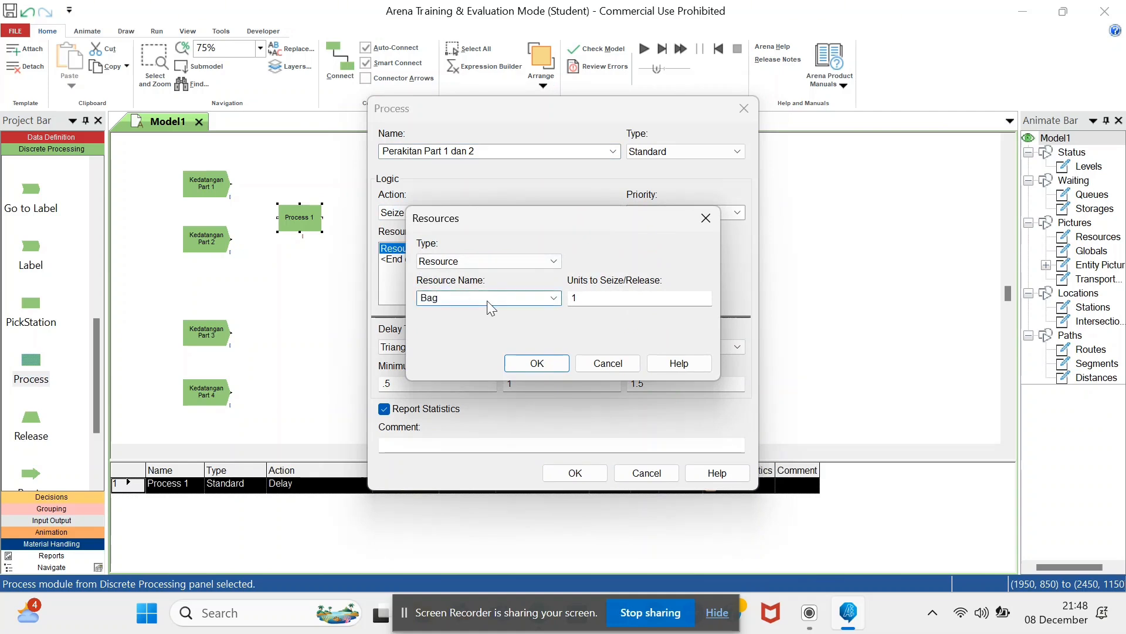
{"action": "type", "text": "ian atas"}
{"action": "left_click", "coordinate": [537, 363]}
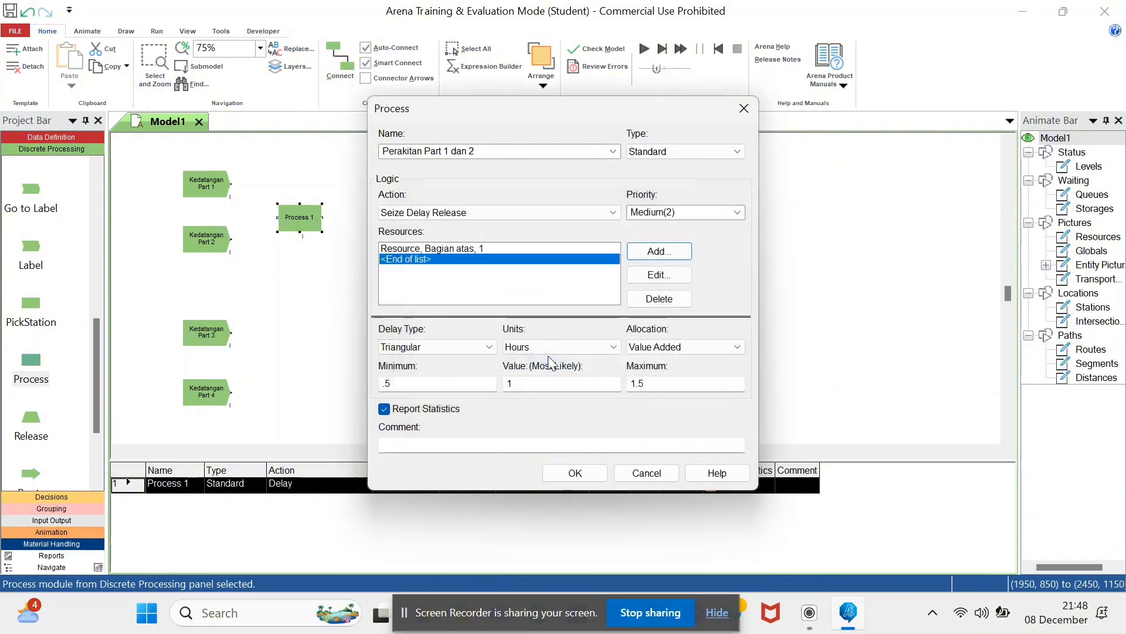
{"action": "left_click", "coordinate": [536, 248]}
Step: Set the delay of Perakitan Part 1 dan 2 to the expression NORM( 2.2, 1.3) in Minutes
{"action": "left_click", "coordinate": [489, 347]}
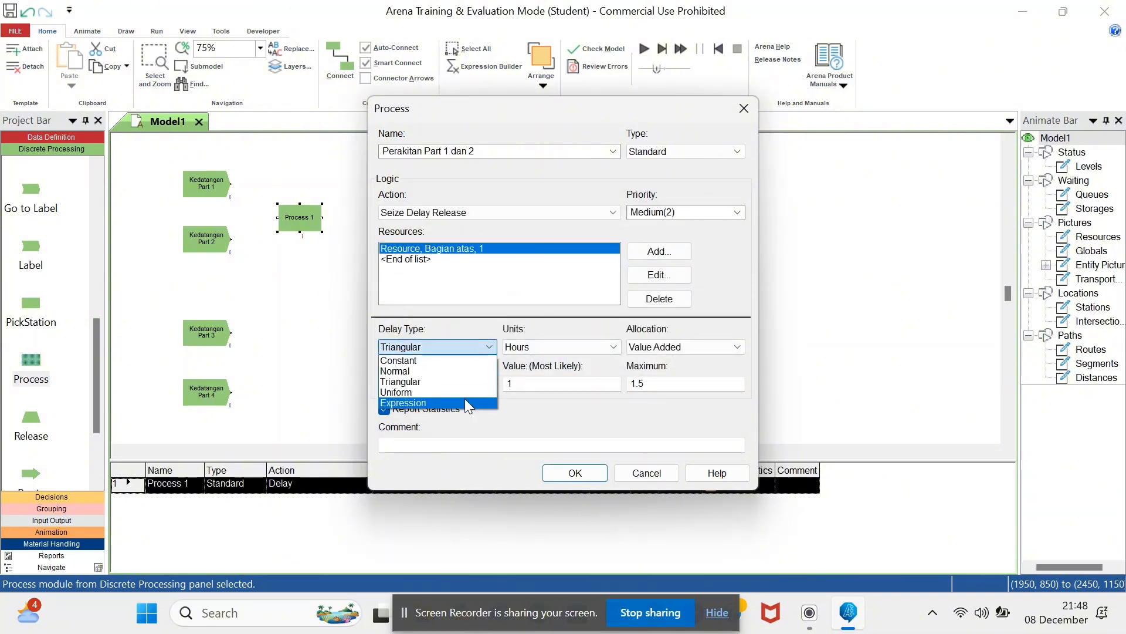
{"action": "left_click", "coordinate": [464, 402]}
{"action": "left_click", "coordinate": [610, 348]}
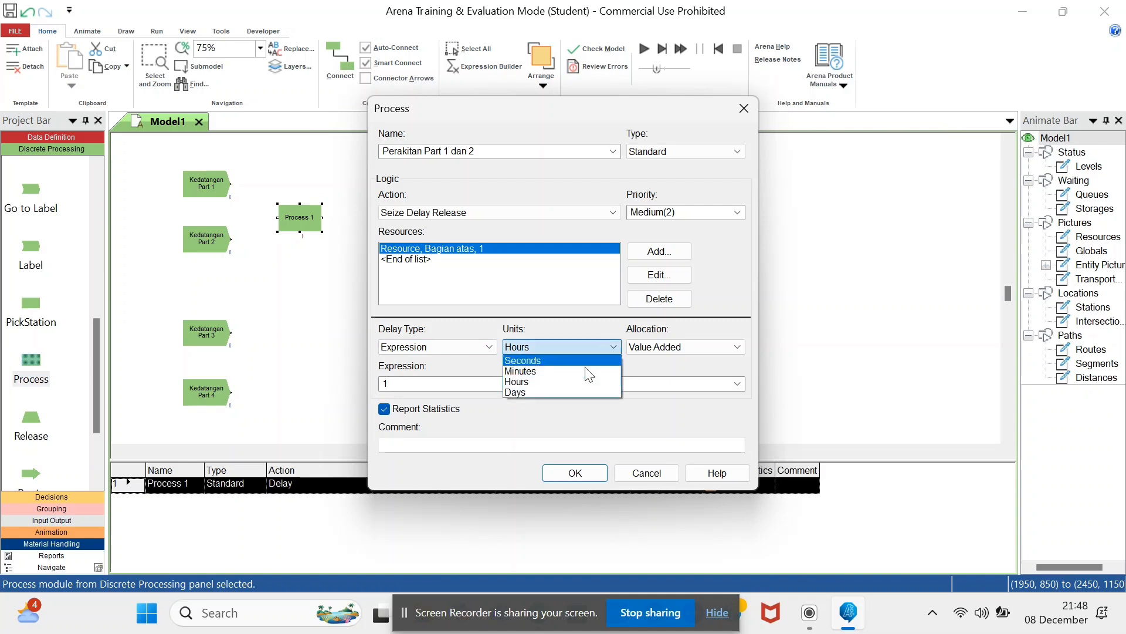
{"action": "left_click", "coordinate": [587, 371]}
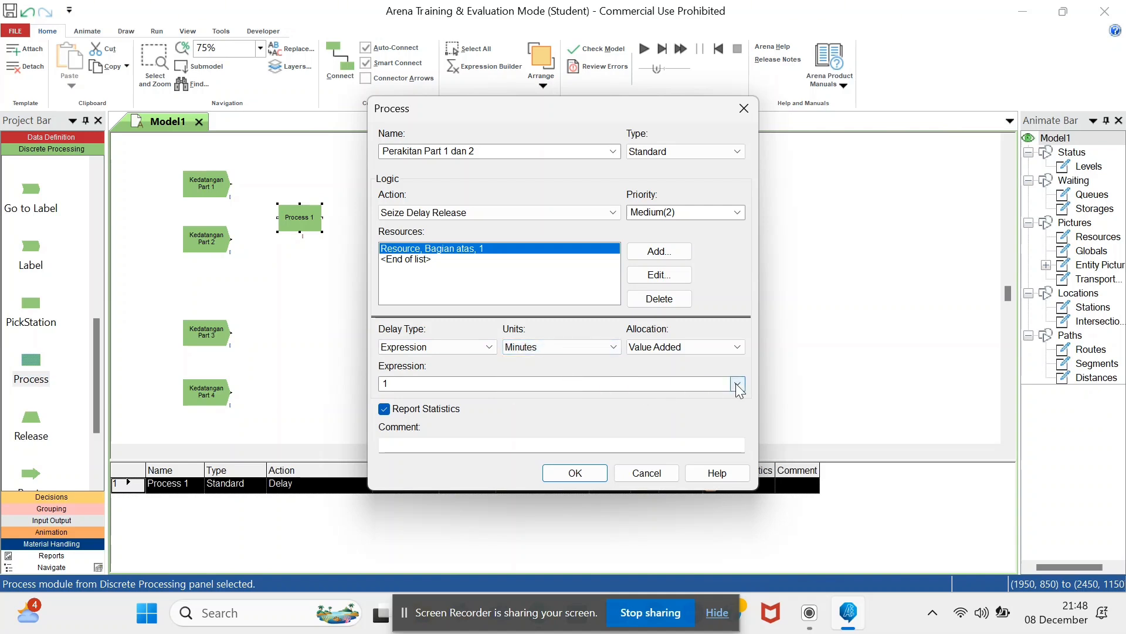
{"action": "left_click", "coordinate": [738, 383]}
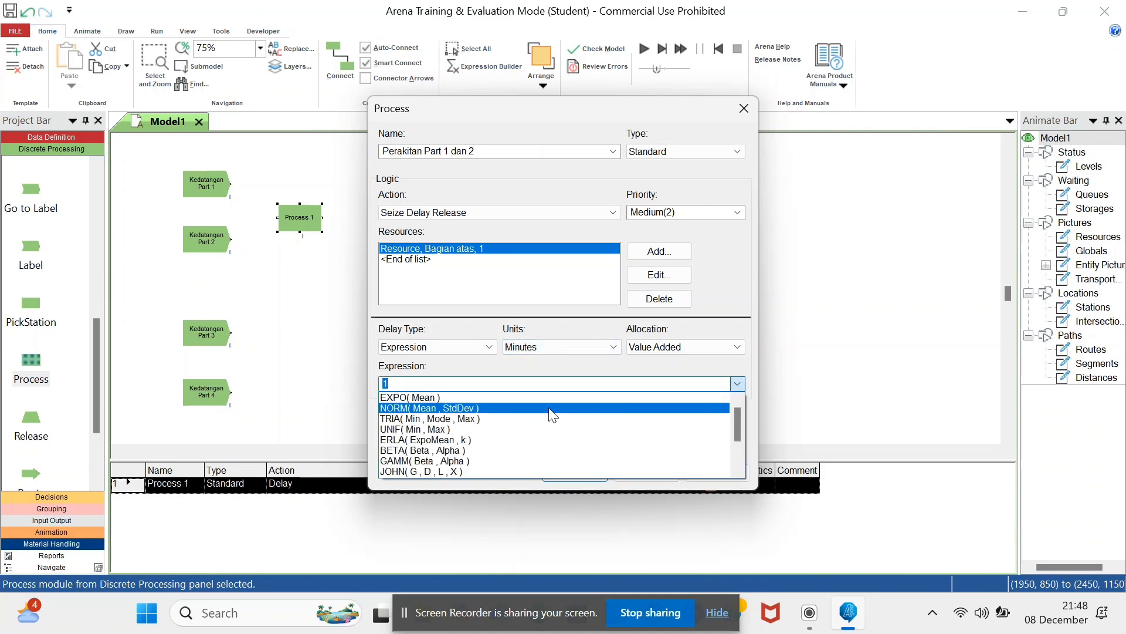
{"action": "left_click", "coordinate": [568, 408]}
{"action": "double_click", "coordinate": [426, 384]}
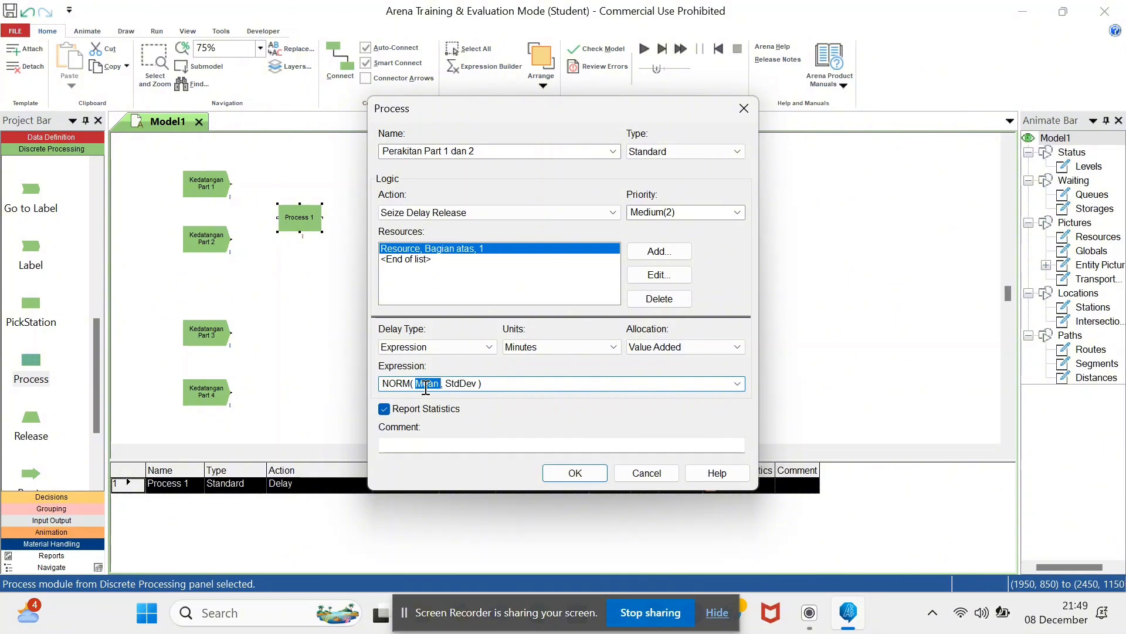
{"action": "type", "text": "2.2"}
{"action": "double_click", "coordinate": [455, 384]}
{"action": "type", "text": "1.3"}
{"action": "left_click", "coordinate": [575, 473]}
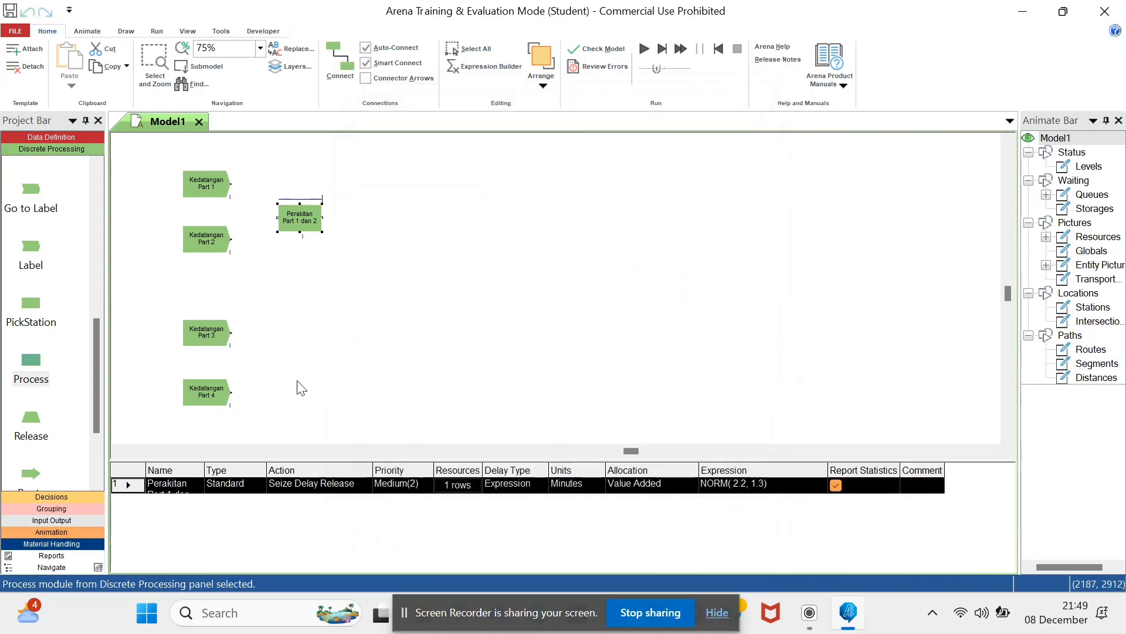
Step: Place a second Process module beside Kedatangan Part 3 and Part 4 and delete its automatic connection from Perakitan Part 1 dan 2
{"action": "left_click_drag", "start_coordinate": [34, 361], "coordinate": [280, 371]}
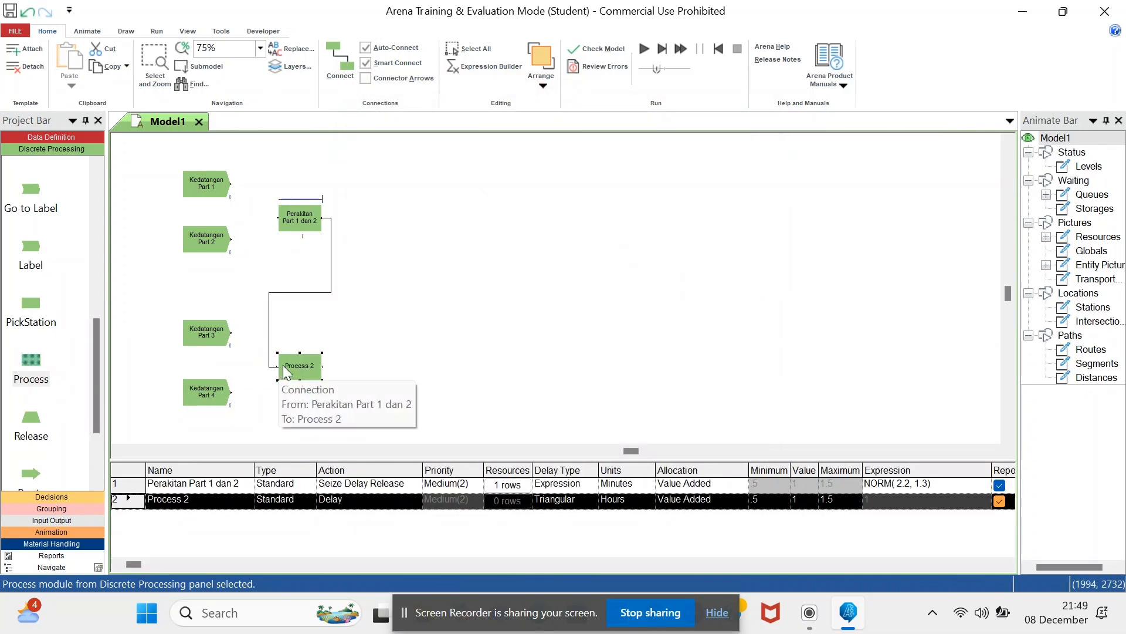
{"action": "right_click", "coordinate": [269, 347]}
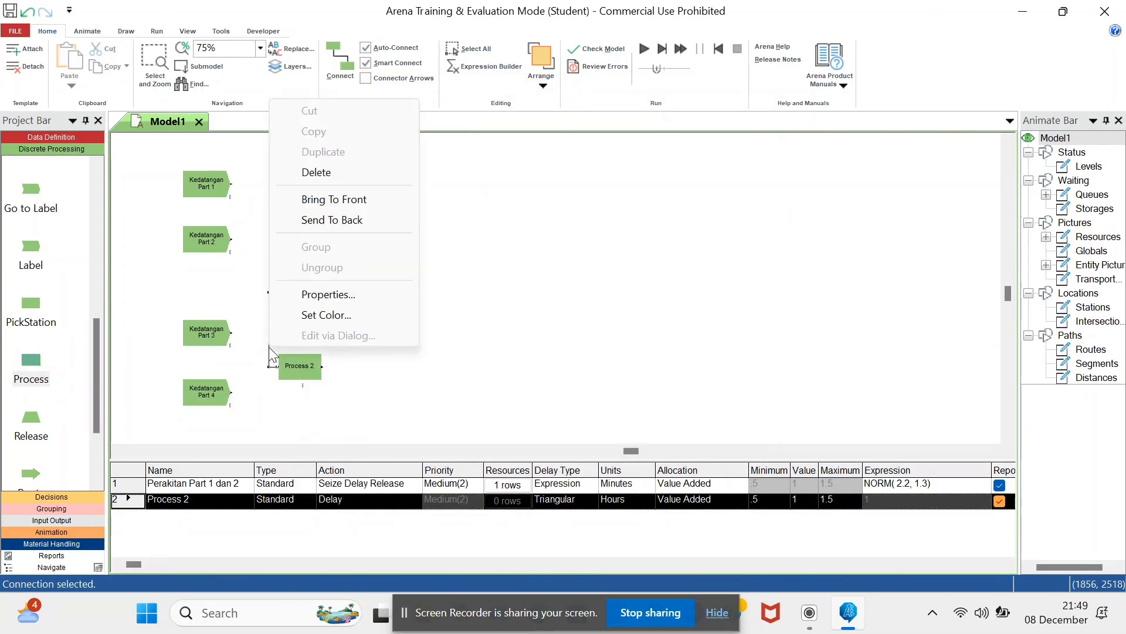
{"action": "left_click", "coordinate": [337, 171]}
Step: Name the second Process module Perakitan Part 3 dan 4 and set its action to Seize Delay Release
{"action": "double_click", "coordinate": [308, 371]}
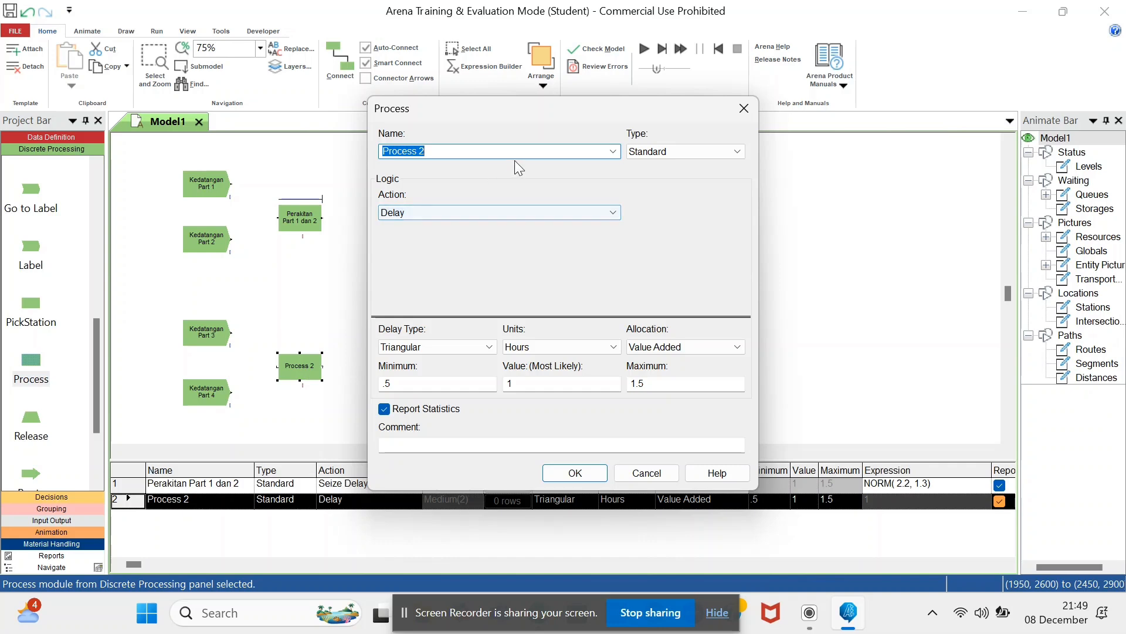
{"action": "type", "text": "Perakitan Part 3 dan 4"}
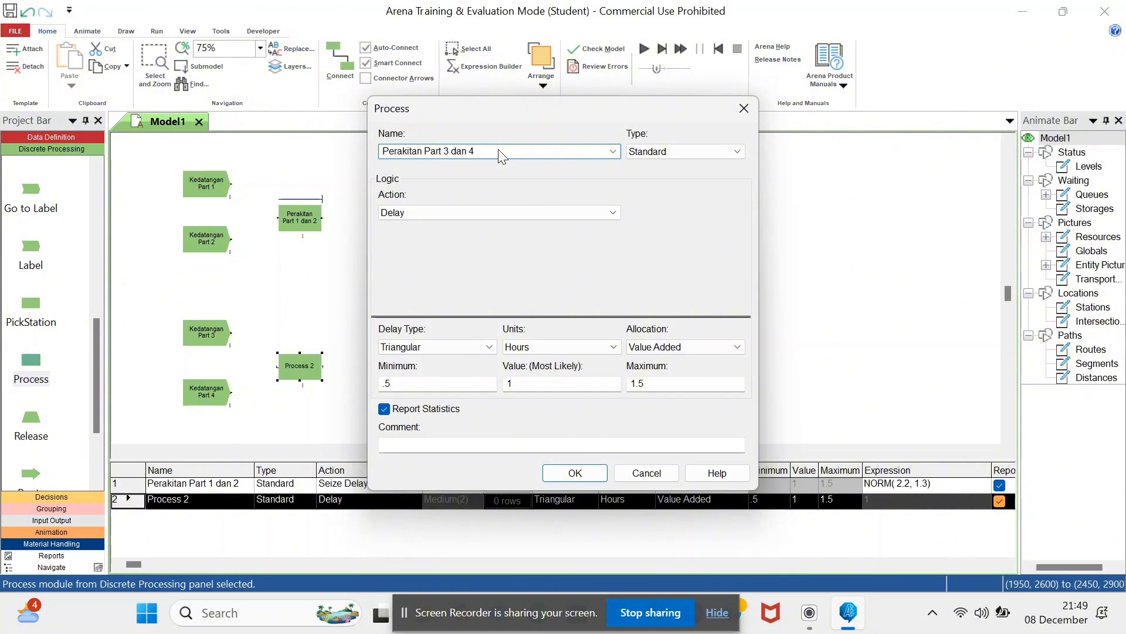
{"action": "left_click", "coordinate": [590, 214]}
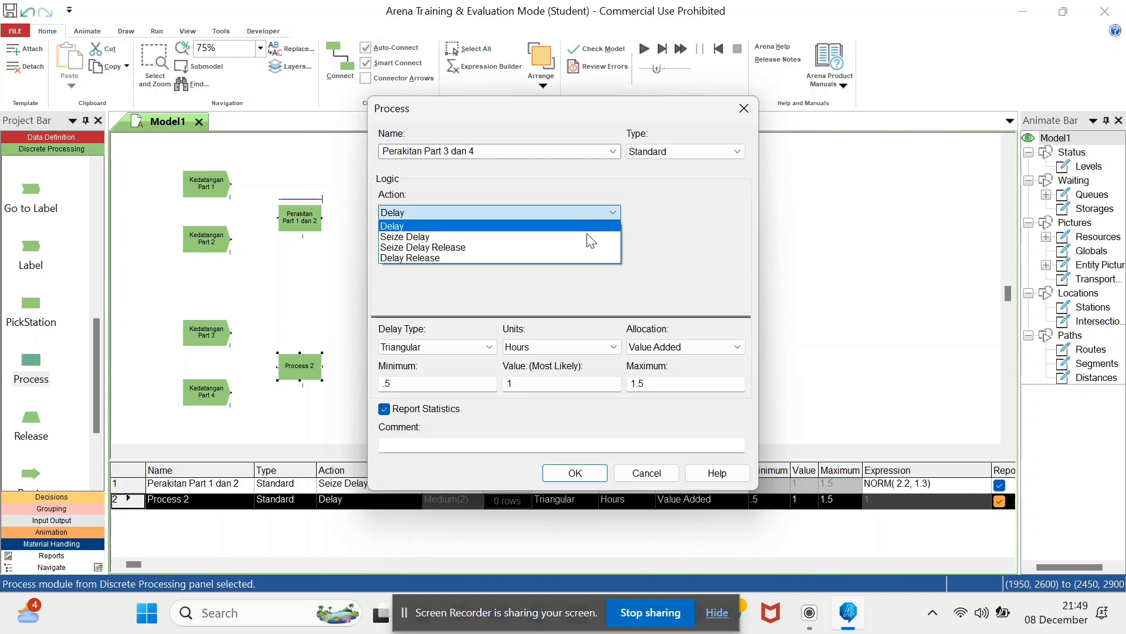
{"action": "left_click", "coordinate": [500, 248]}
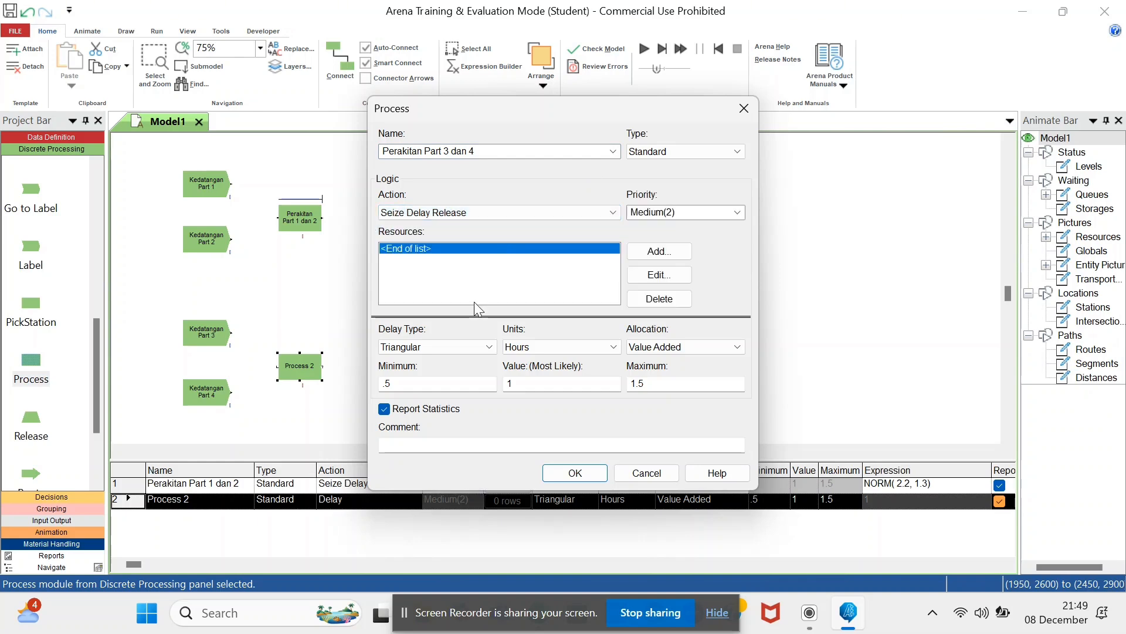
Step: Add one unit of a resource named Bagian bawah to the Perakitan Part 3 dan 4 process
{"action": "left_click", "coordinate": [654, 251]}
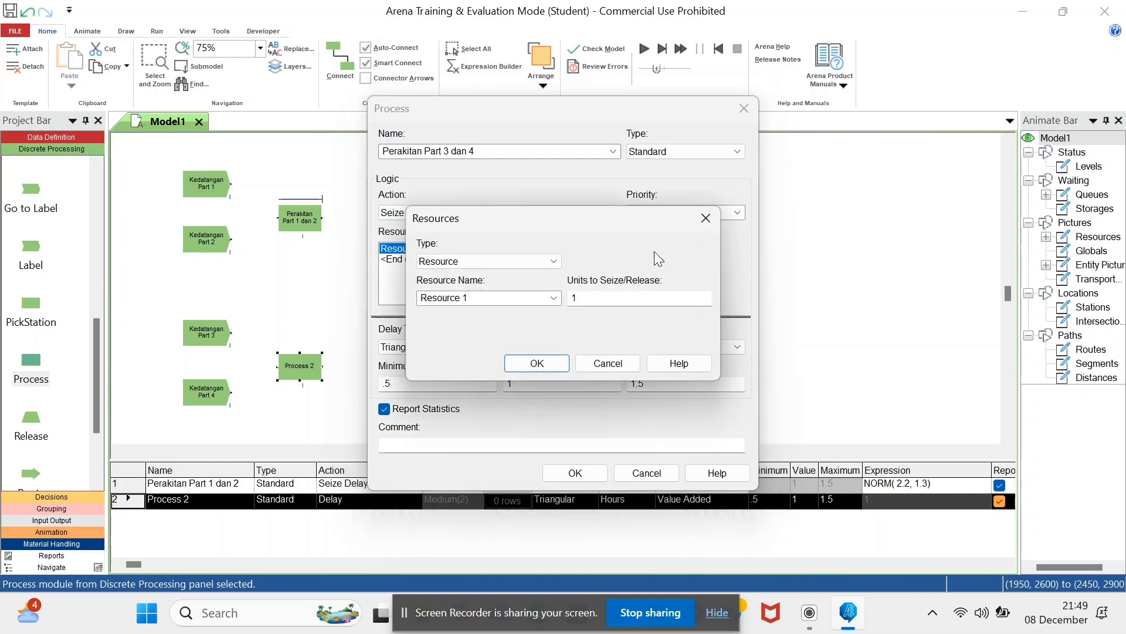
{"action": "left_click", "coordinate": [495, 297]}
{"action": "type", "text": "Bagian bawah"}
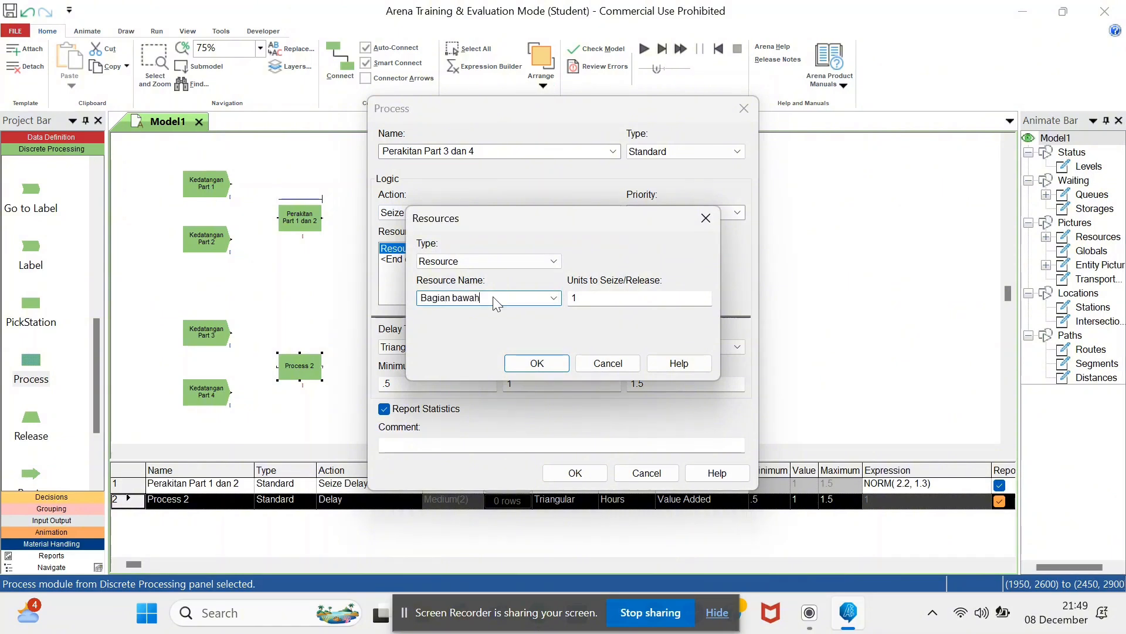
{"action": "left_click", "coordinate": [537, 363]}
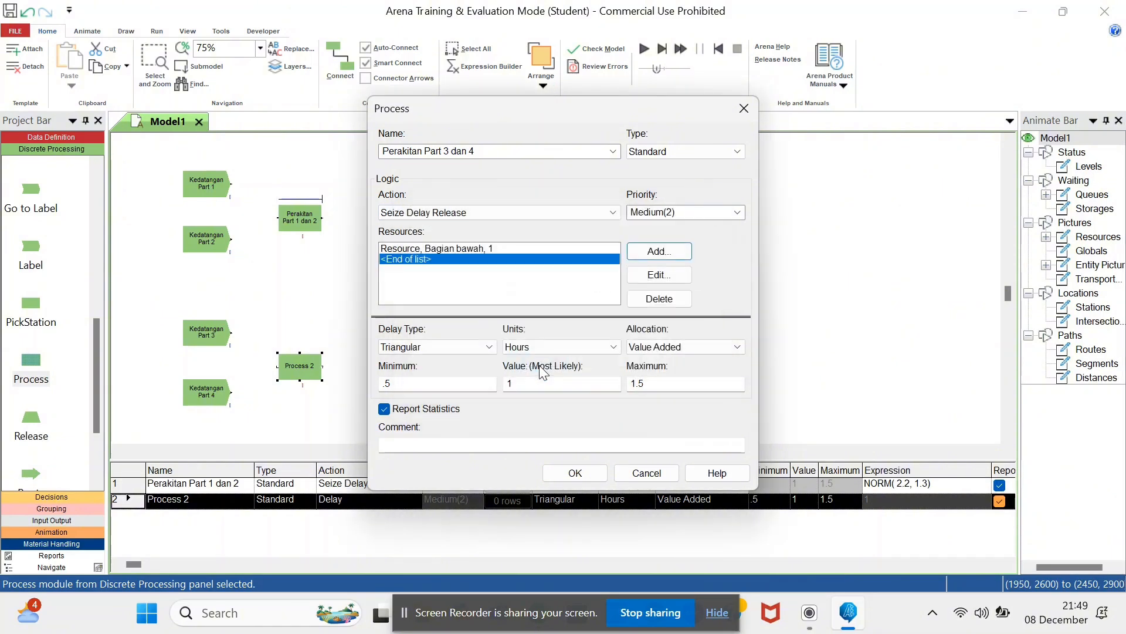
{"action": "left_click", "coordinate": [520, 249]}
Step: Set the delay of Perakitan Part 3 dan 4 to the expression NORM( 2.5, 1.8) in Minutes
{"action": "left_click", "coordinate": [464, 346]}
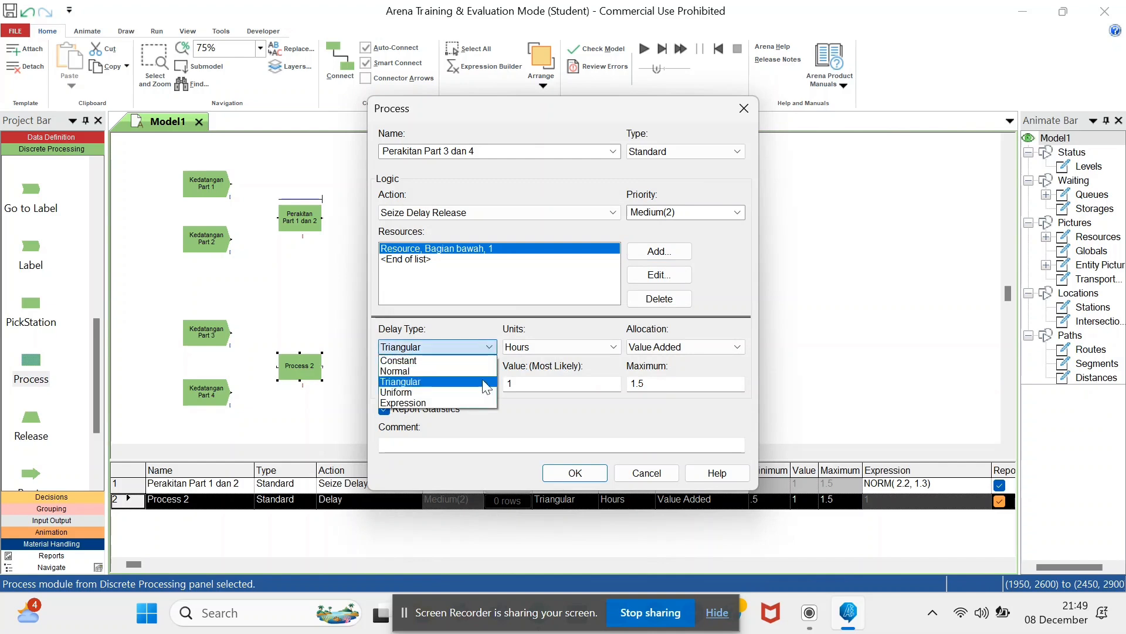
{"action": "left_click", "coordinate": [468, 402]}
{"action": "left_click", "coordinate": [597, 346]}
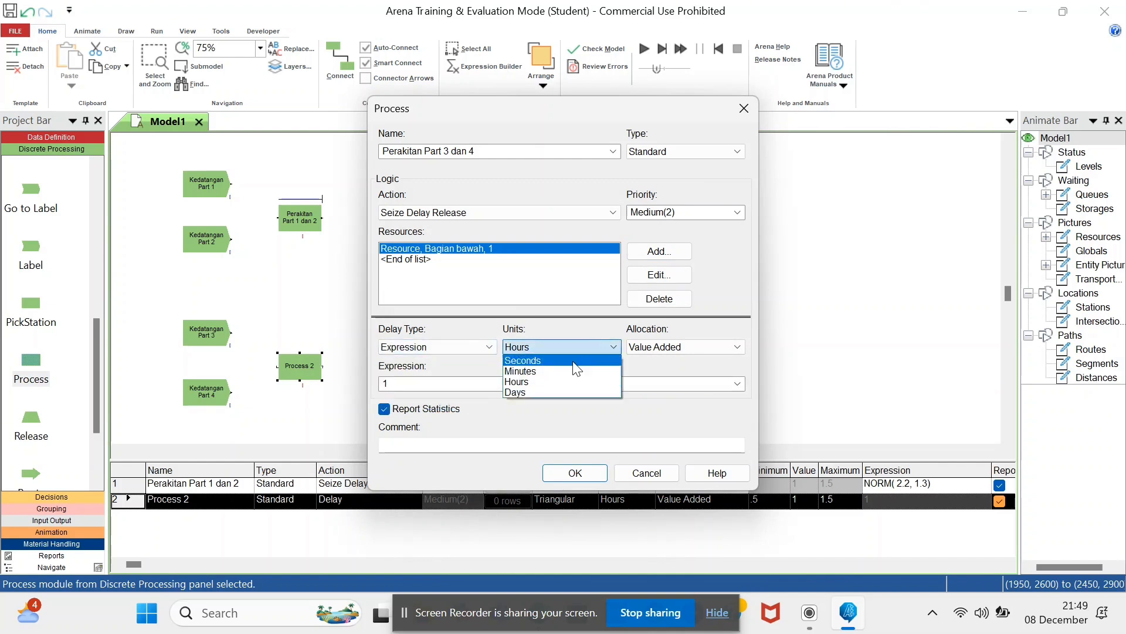
{"action": "left_click", "coordinate": [556, 372]}
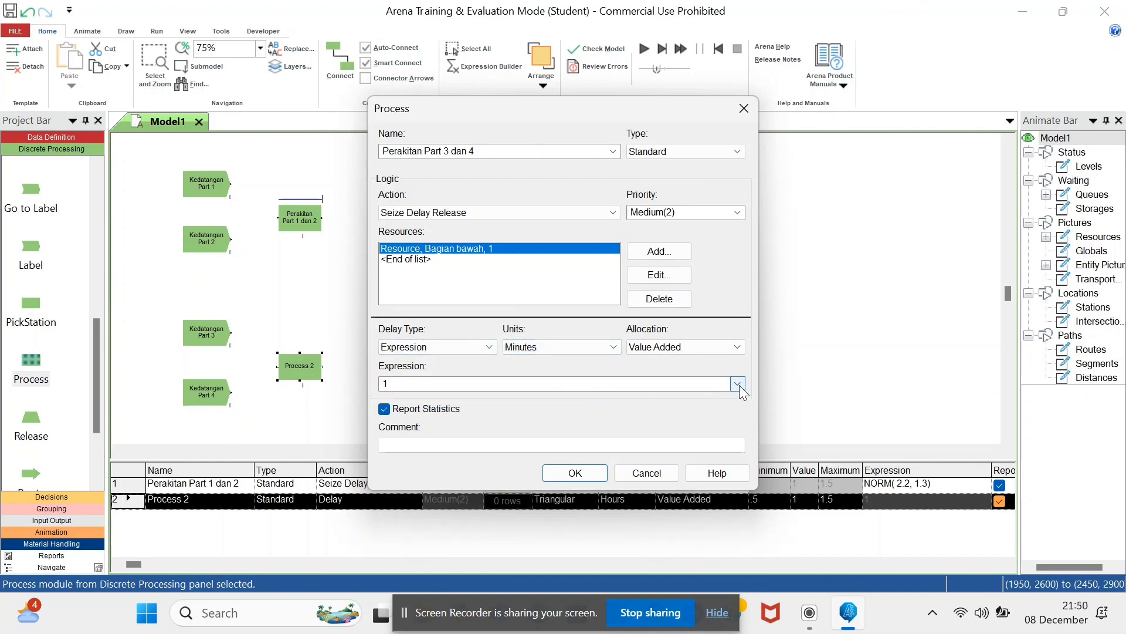
{"action": "left_click", "coordinate": [738, 383]}
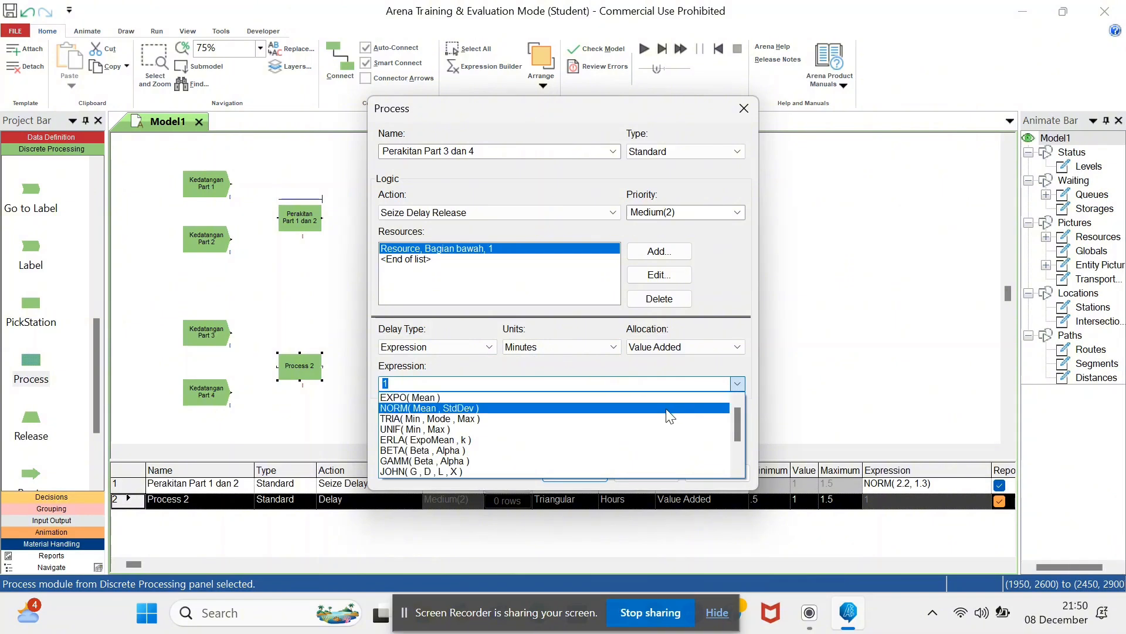
{"action": "left_click", "coordinate": [670, 413]}
{"action": "double_click", "coordinate": [424, 385]}
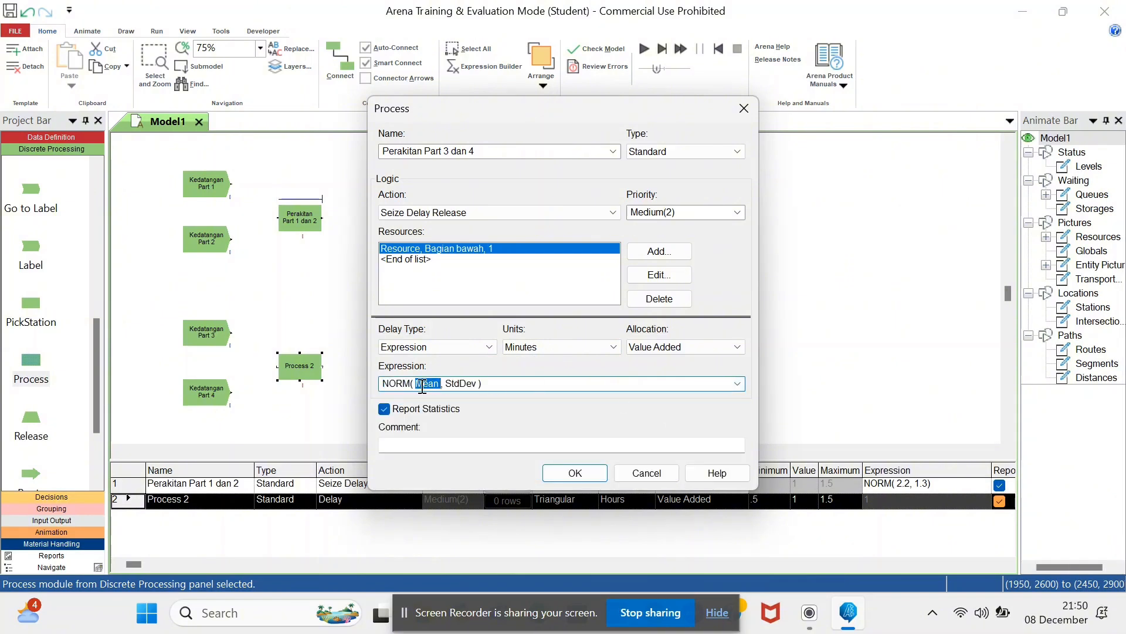
{"action": "type", "text": "2.5"}
{"action": "double_click", "coordinate": [452, 385]}
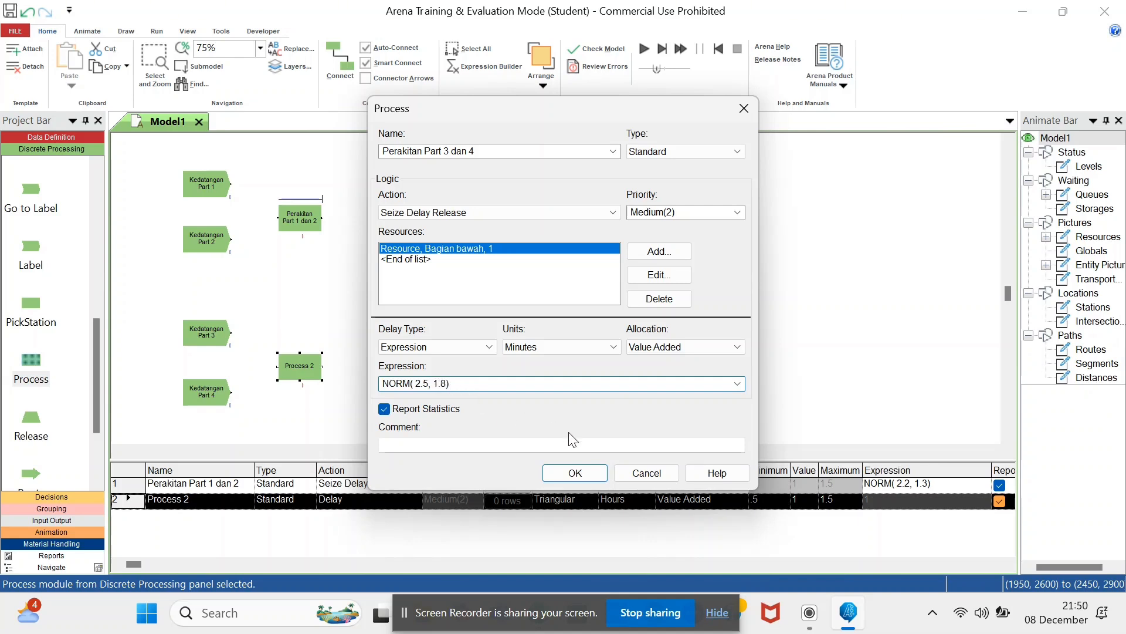
{"action": "left_click", "coordinate": [582, 474]}
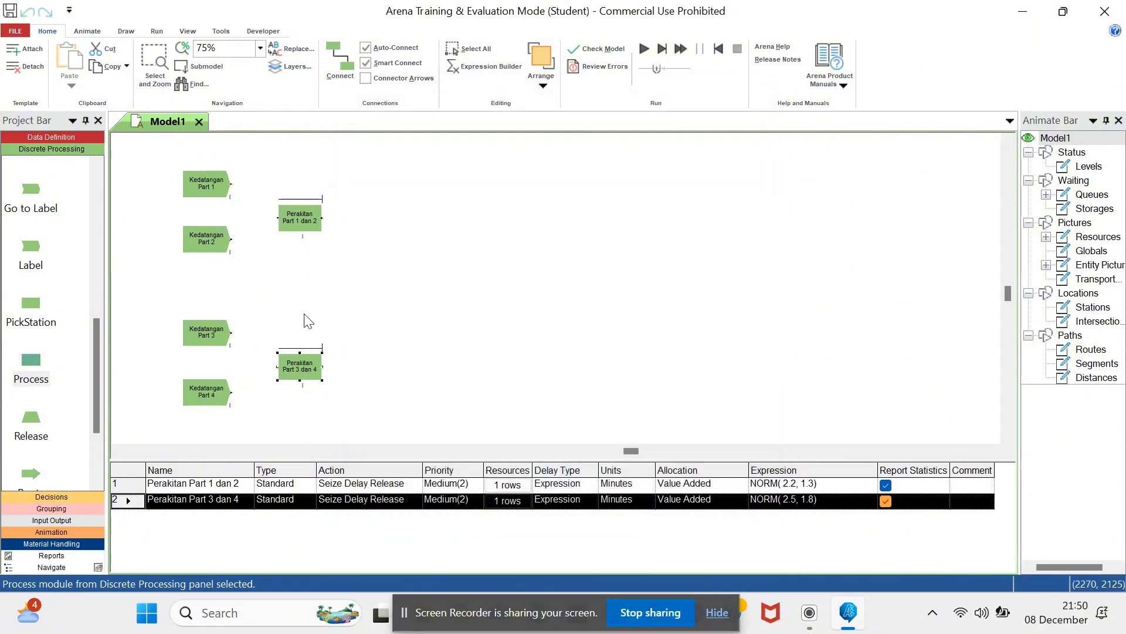
Step: Place an Assign module to the right of Perakitan Part 1 dan 2 and delete its automatic connection from Perakitan Part 3 dan 4
{"action": "scroll", "coordinate": [78, 287], "scroll_direction": "up", "scroll_amount": 5}
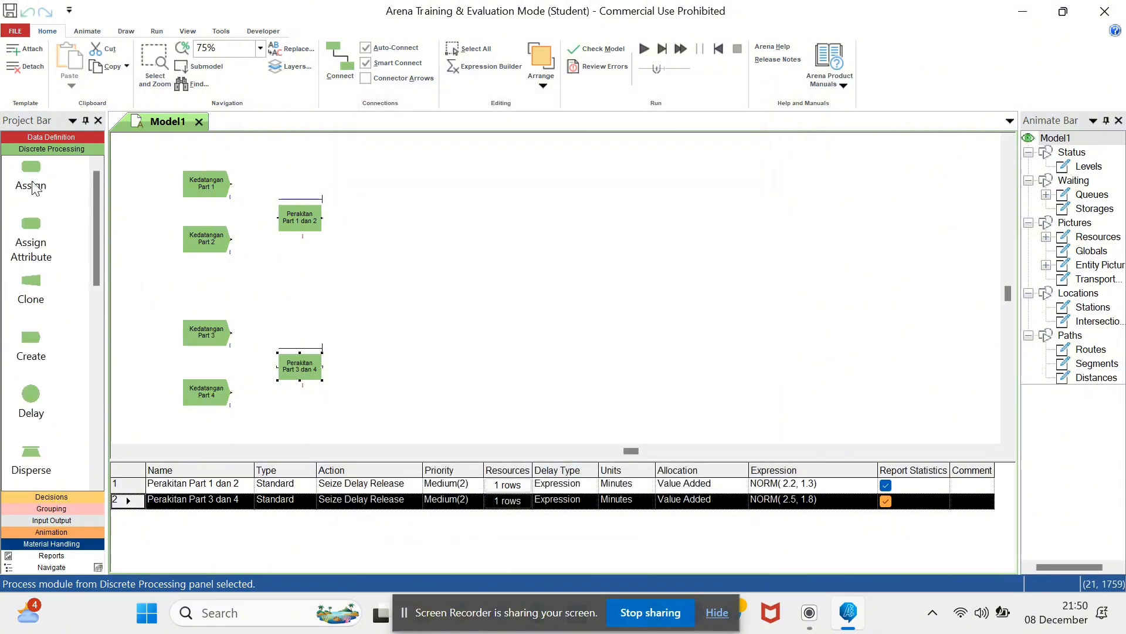
{"action": "left_click_drag", "start_coordinate": [31, 176], "coordinate": [362, 225]}
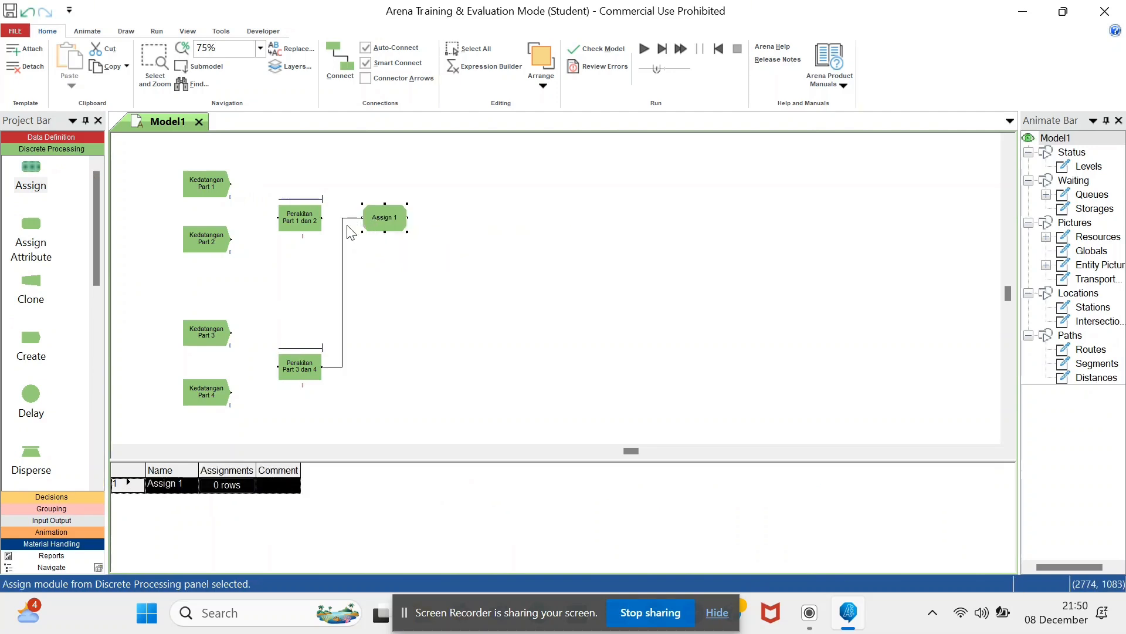
{"action": "right_click", "coordinate": [346, 225]}
{"action": "left_click", "coordinate": [339, 232]}
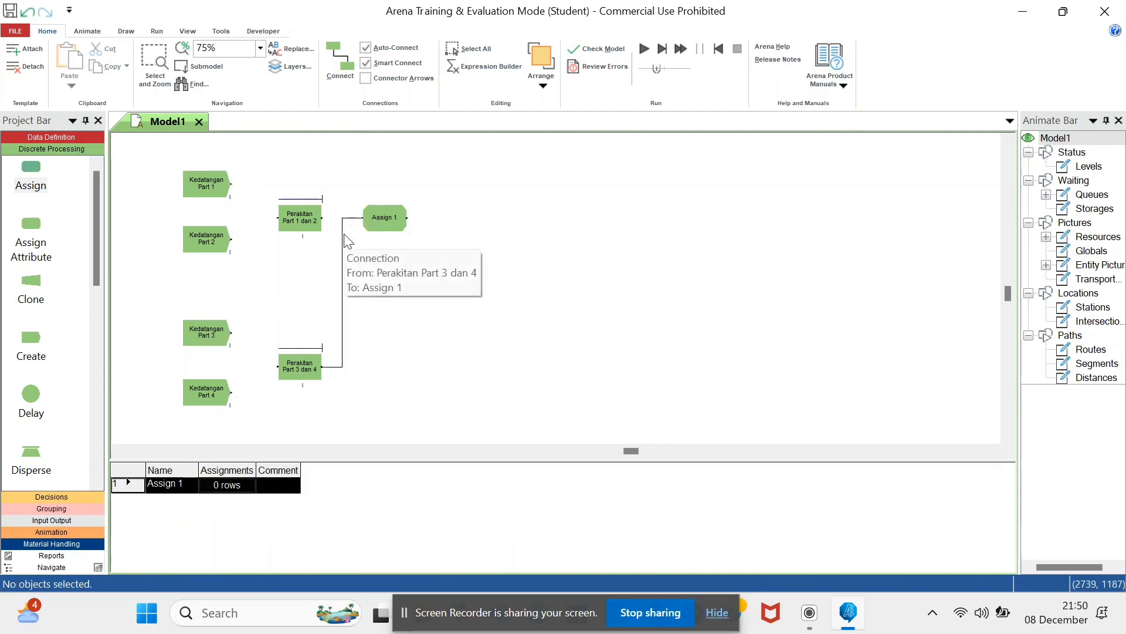
{"action": "right_click", "coordinate": [343, 237]}
{"action": "left_click", "coordinate": [380, 306]}
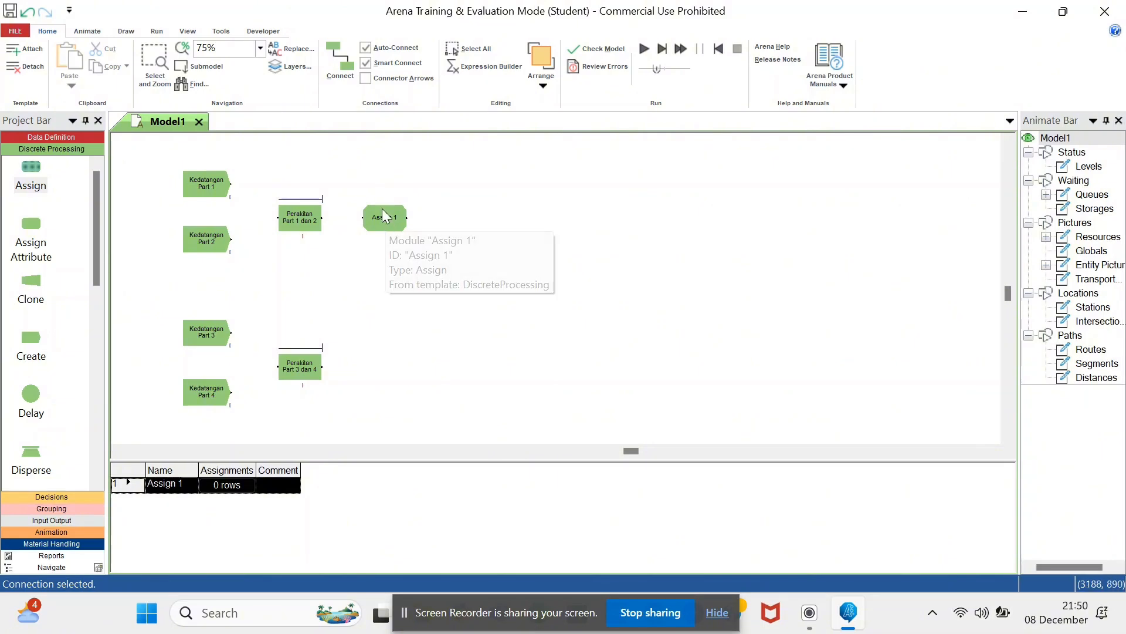
Step: Name the Assign module Perakitan Part Atas
{"action": "double_click", "coordinate": [379, 217]}
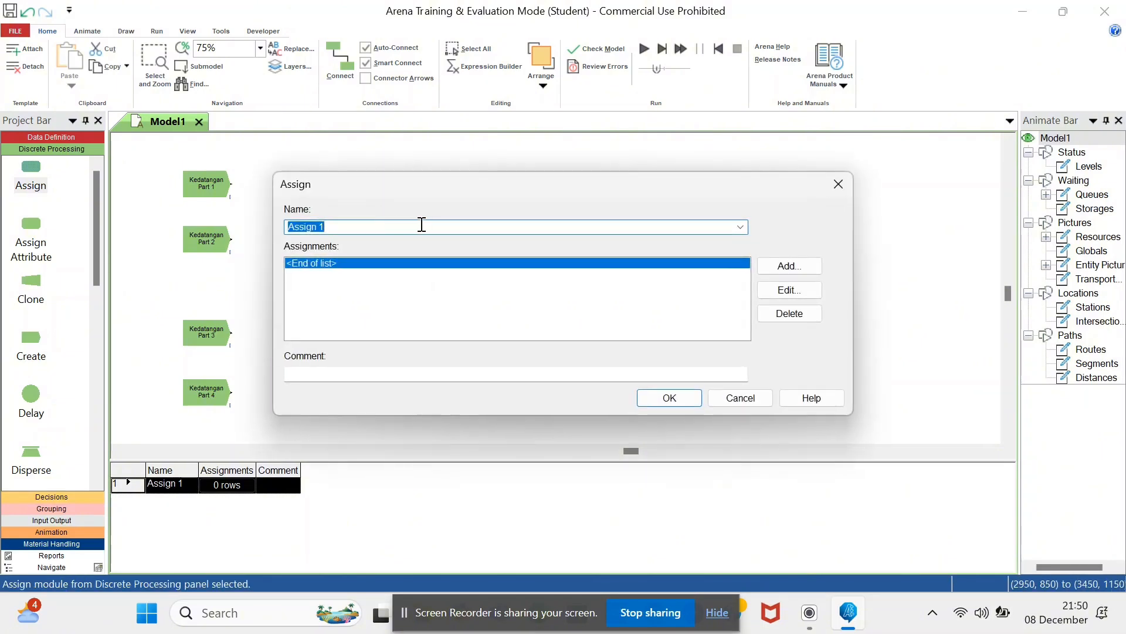
{"action": "type", "text": "Perakitan PArt "}
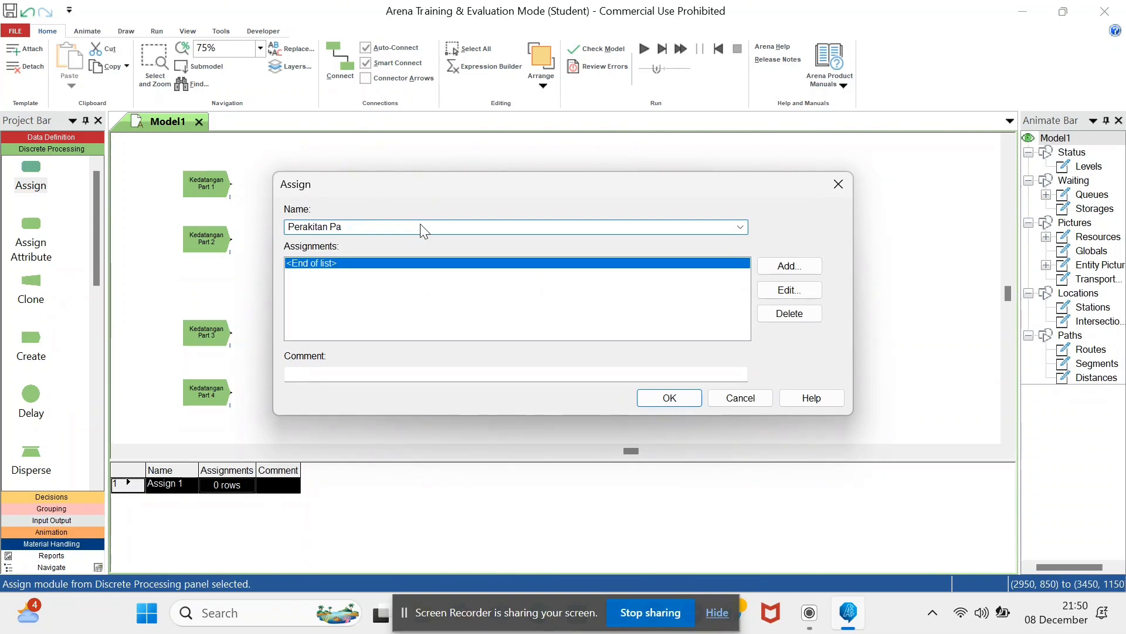
{"action": "type", "text": "rt Atas"}
Step: Add an assignment of type Entity Type to the Perakitan Part Atas module
{"action": "left_click", "coordinate": [786, 266]}
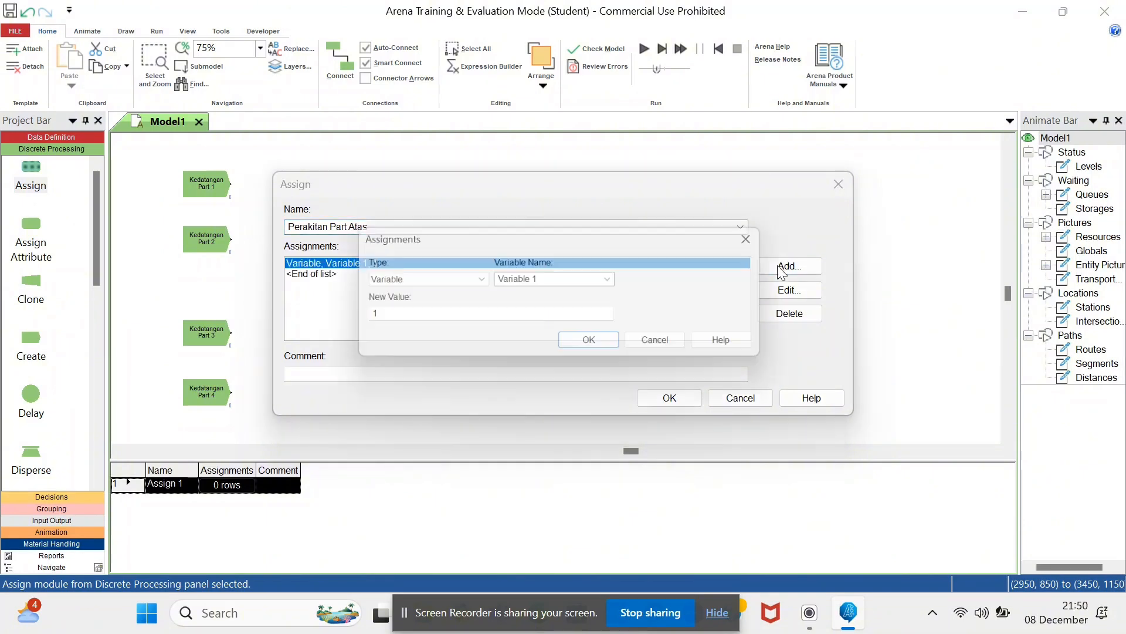
{"action": "left_click", "coordinate": [478, 280]}
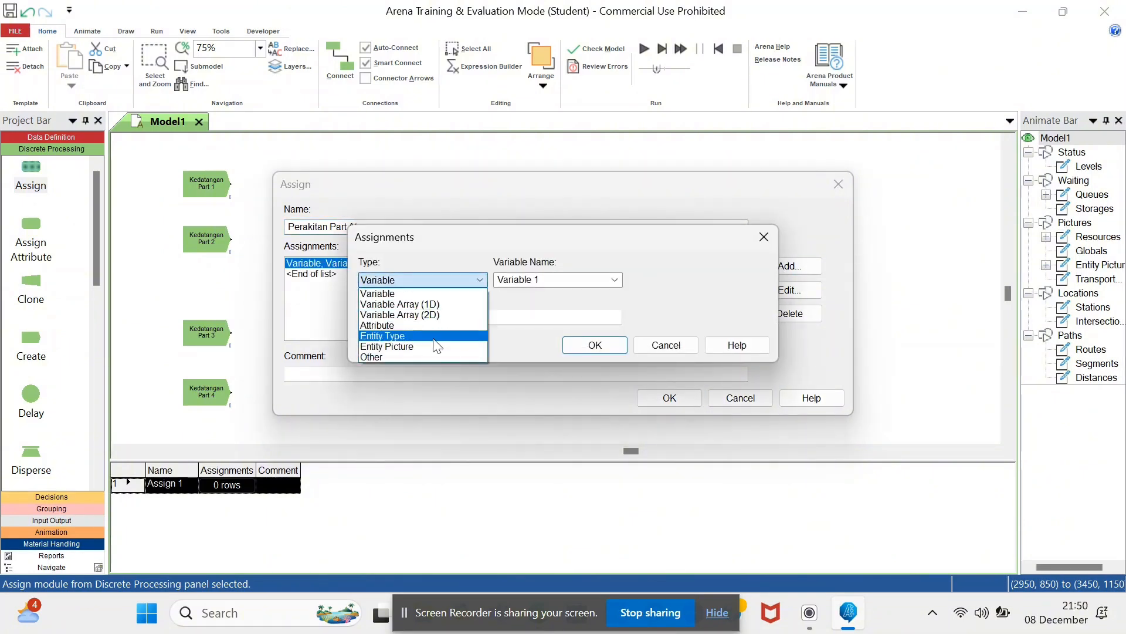
{"action": "left_click", "coordinate": [405, 336]}
Step: Set the entity type assigned by Perakitan Part Atas to Hasil Part awal
{"action": "left_click", "coordinate": [615, 280]}
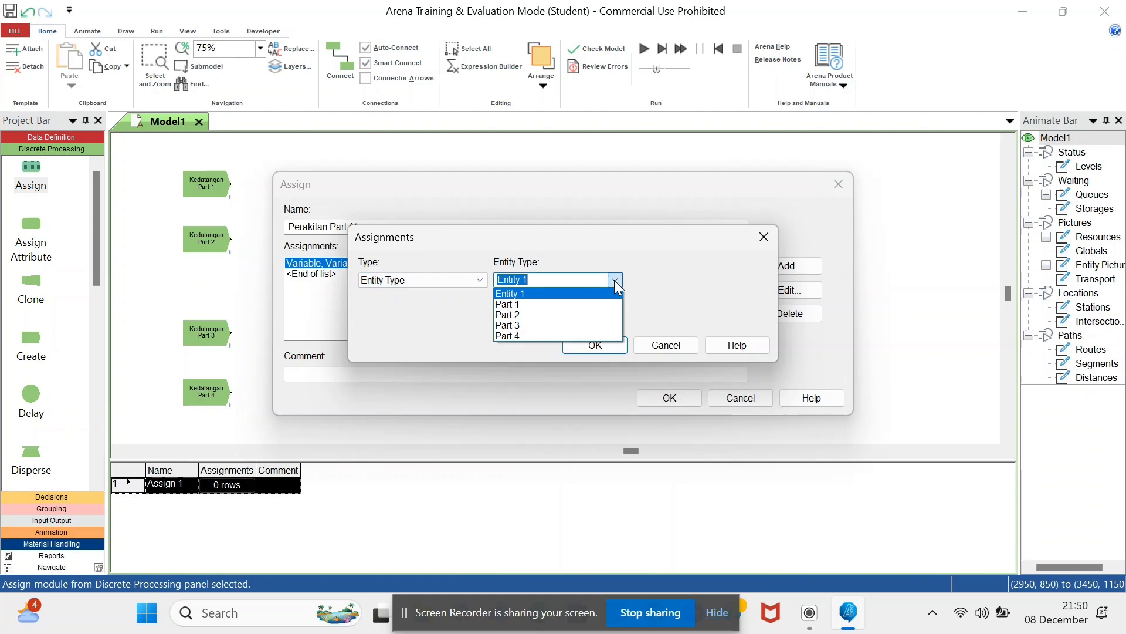
{"action": "left_click", "coordinate": [579, 278]}
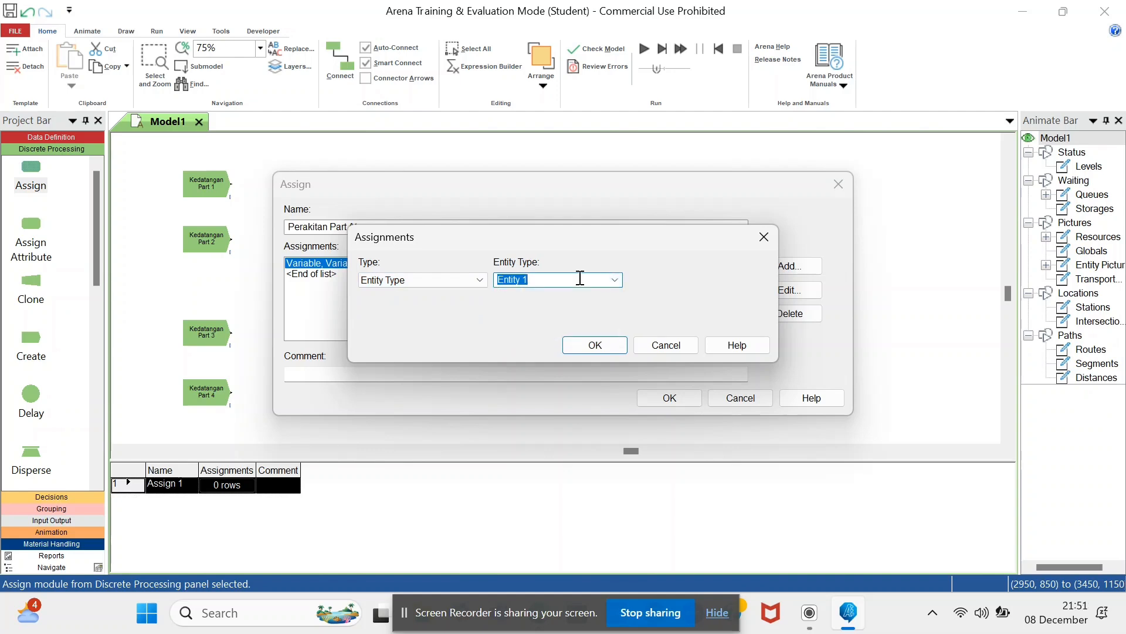
{"action": "type", "text": "Hasil Bagian"}
{"action": "key", "text": "BackSpace"}
{"action": "key", "text": "BackSpace"}
{"action": "key", "text": "BackSpace"}
{"action": "key", "text": "BackSpace"}
{"action": "key", "text": "BackSpace"}
{"action": "key", "text": "BackSpace"}
{"action": "type", "text": "Part awal"}
{"action": "left_click", "coordinate": [597, 347]}
{"action": "left_click", "coordinate": [610, 264]}
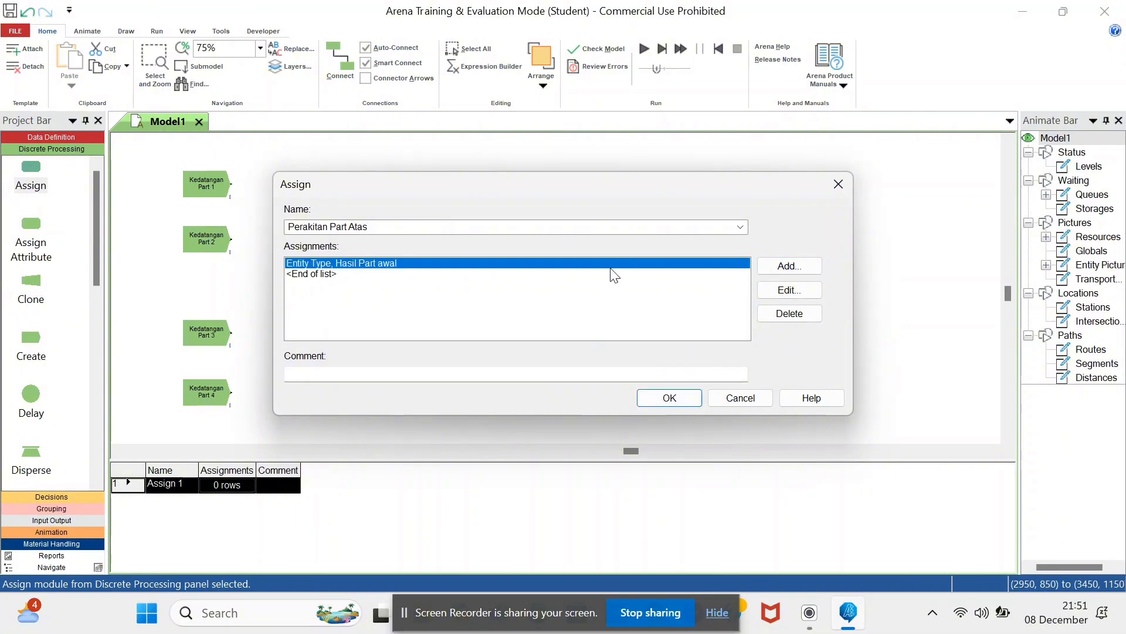
{"action": "left_click", "coordinate": [669, 398]}
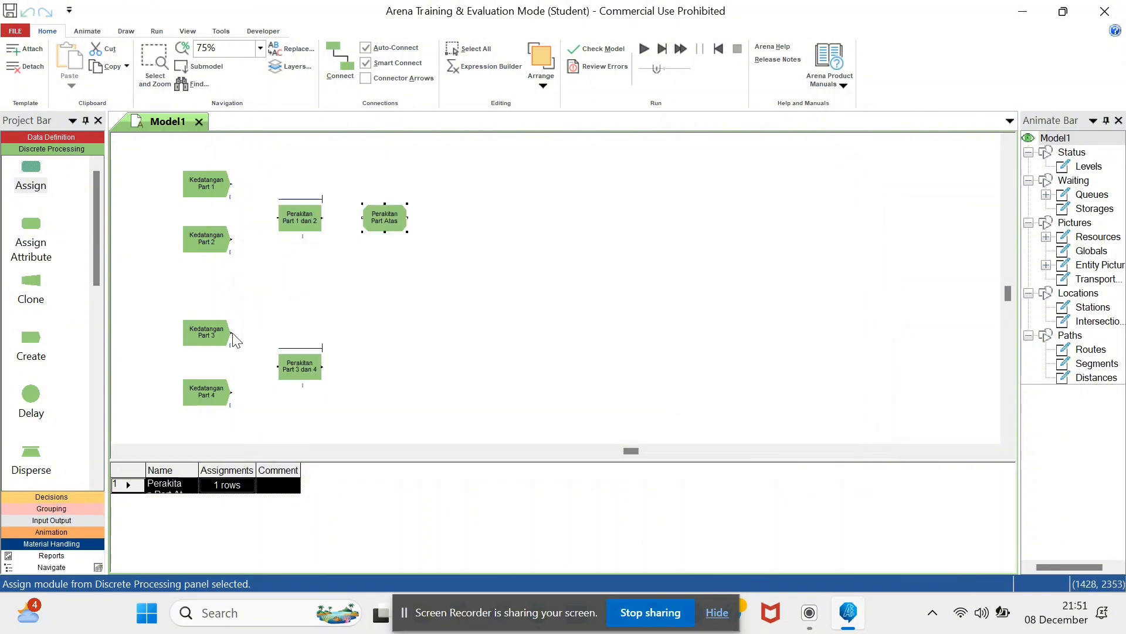
Step: Place an Assign module to the right of Perakitan Part 3 dan 4 and delete its automatic connection from Perakitan Part Atas
{"action": "left_click_drag", "start_coordinate": [31, 168], "coordinate": [364, 365]}
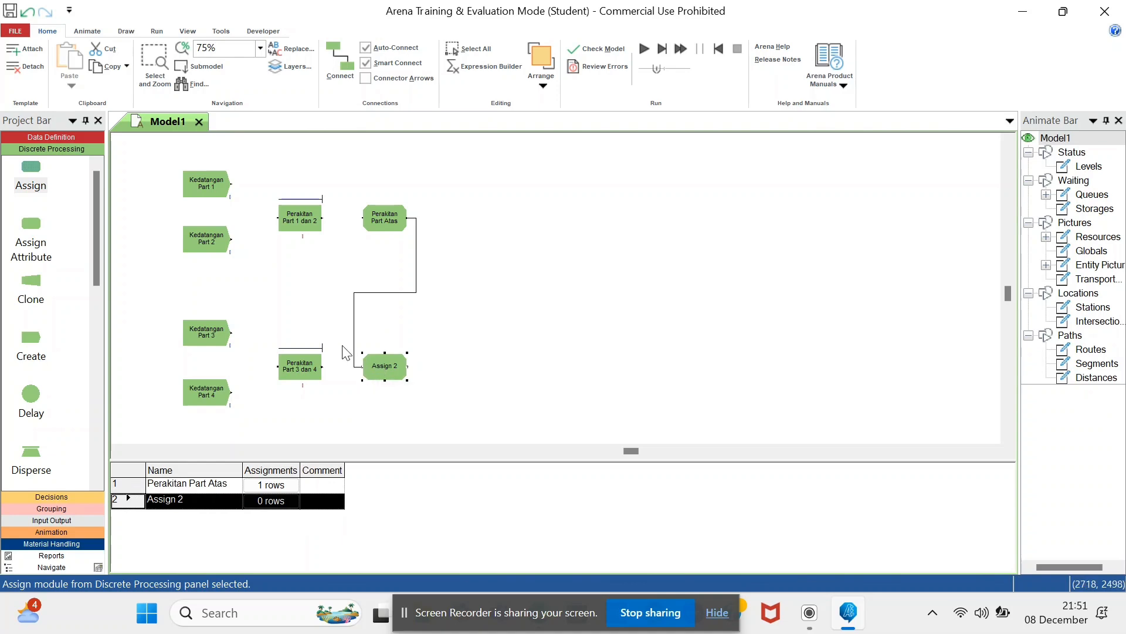
{"action": "right_click", "coordinate": [354, 352]}
{"action": "left_click", "coordinate": [414, 173]}
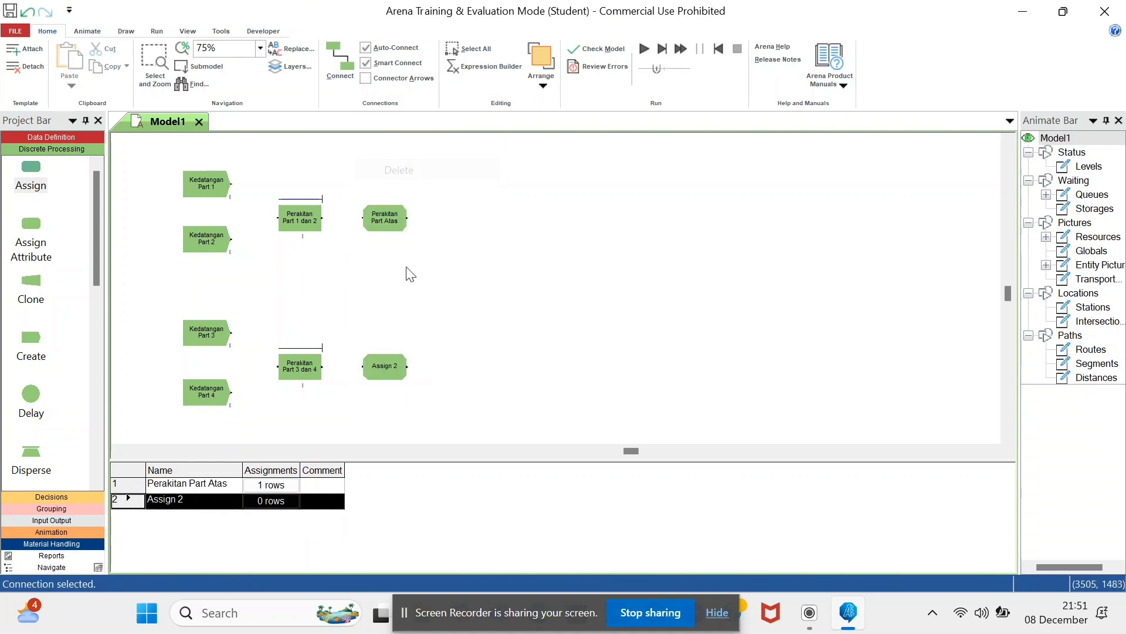
Step: Name the new Assign module Perakitan Part Bawah
{"action": "double_click", "coordinate": [389, 365]}
{"action": "type", "text": "P"}
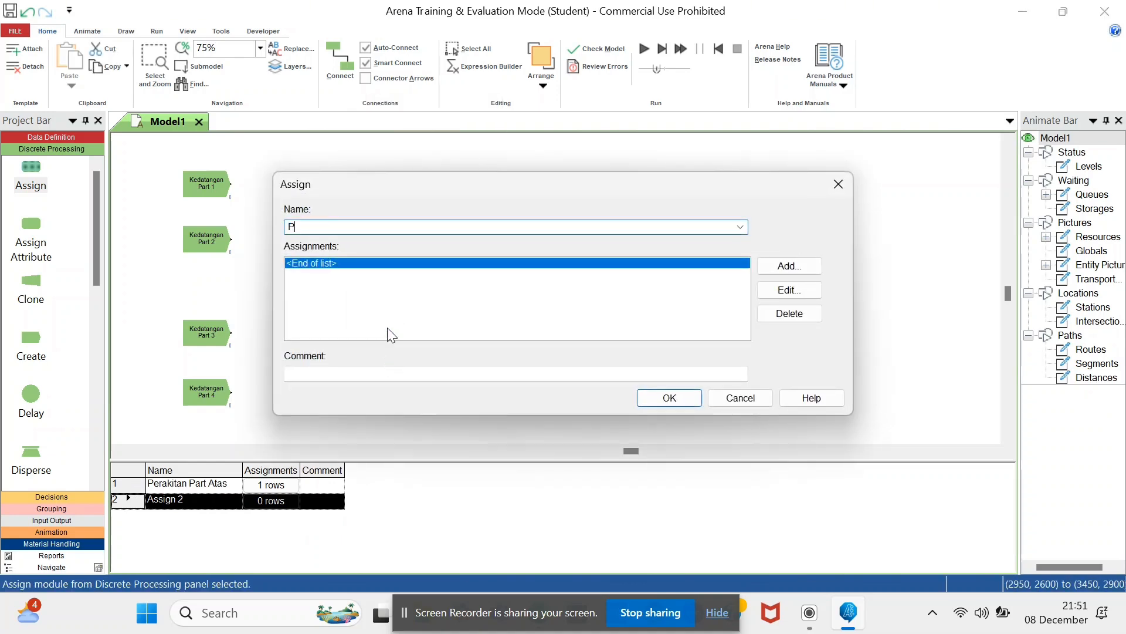
{"action": "type", "text": "erakitan Part Bawah"}
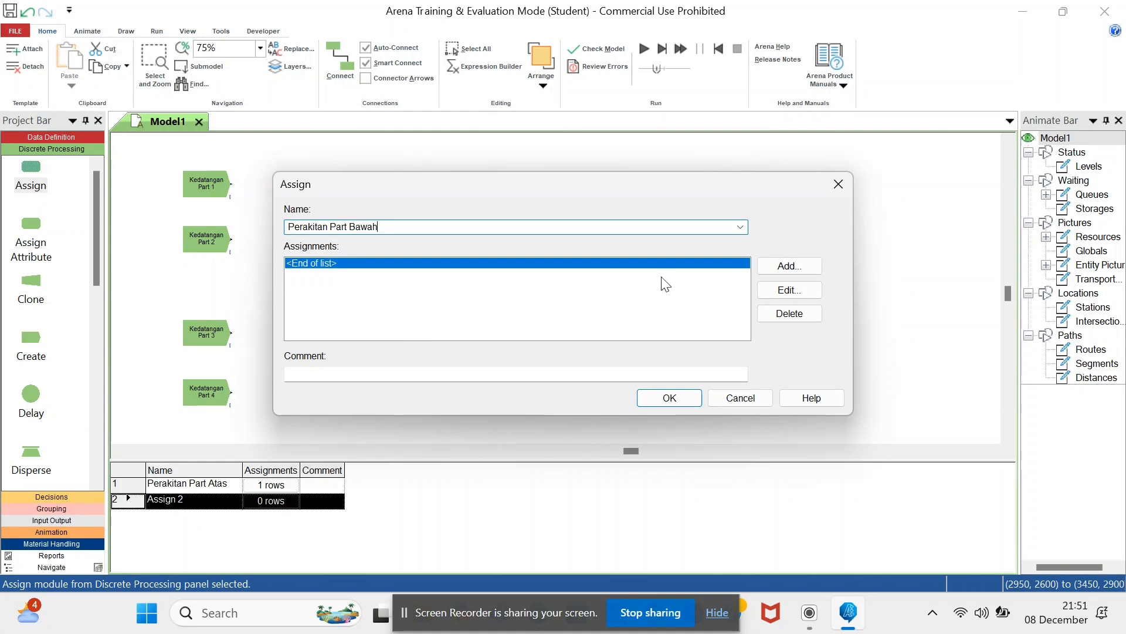
Step: Add an Entity Type assignment with the entity type Hasil Part Bawah to Perakitan Part Bawah
{"action": "left_click", "coordinate": [786, 266]}
{"action": "left_click", "coordinate": [448, 276]}
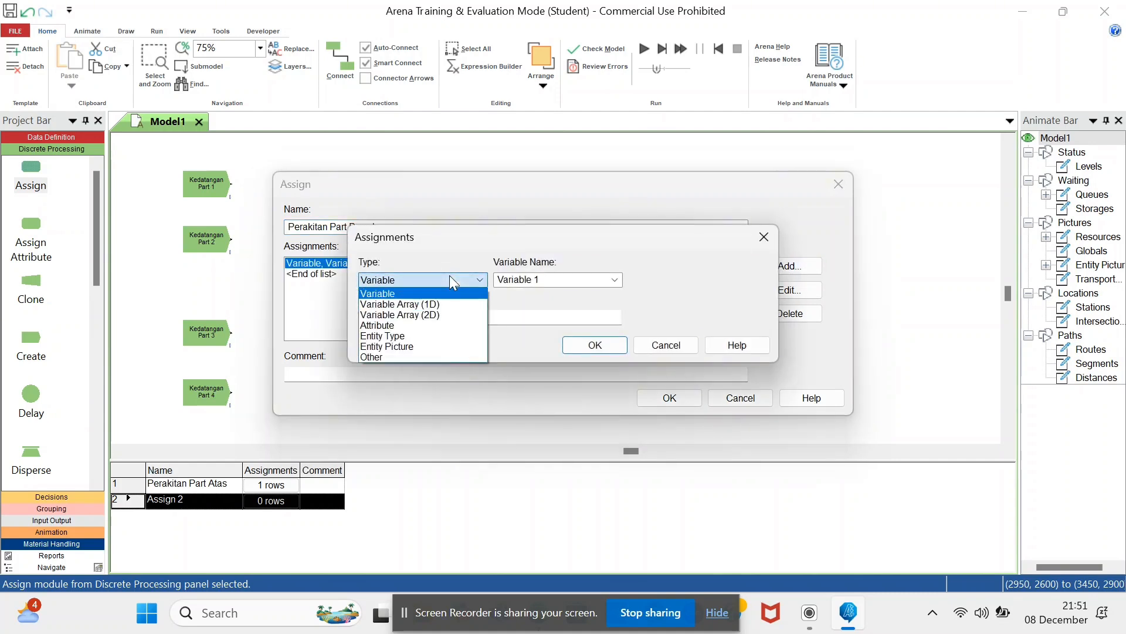
{"action": "left_click", "coordinate": [405, 329]}
{"action": "double_click", "coordinate": [551, 278]}
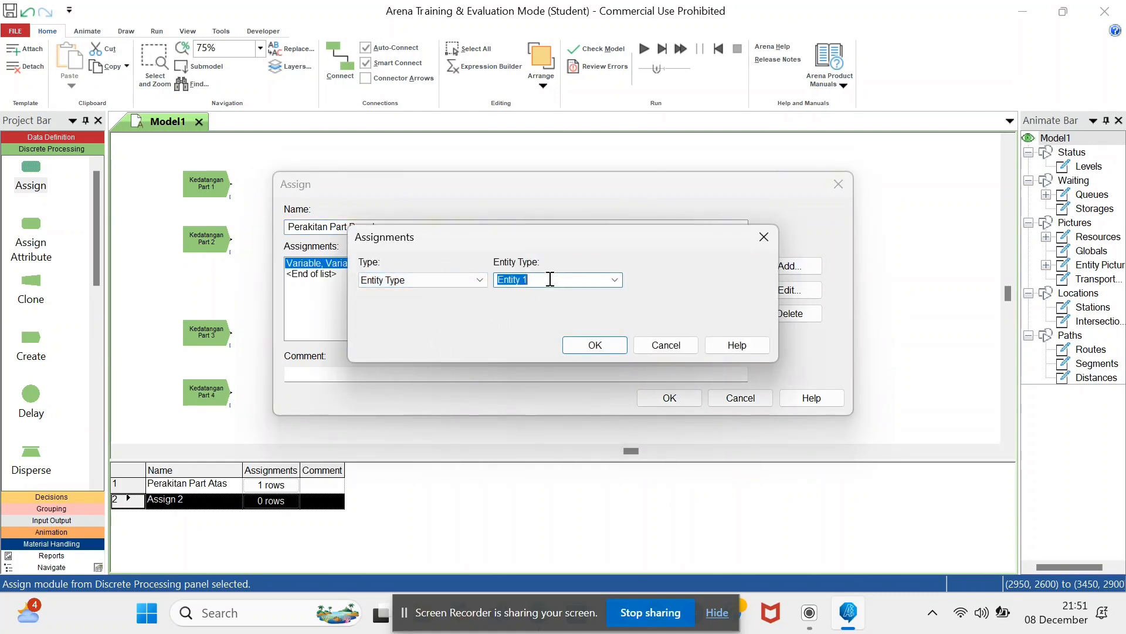
{"action": "type", "text": "Hasil Part Bawah"}
{"action": "left_click", "coordinate": [621, 345]}
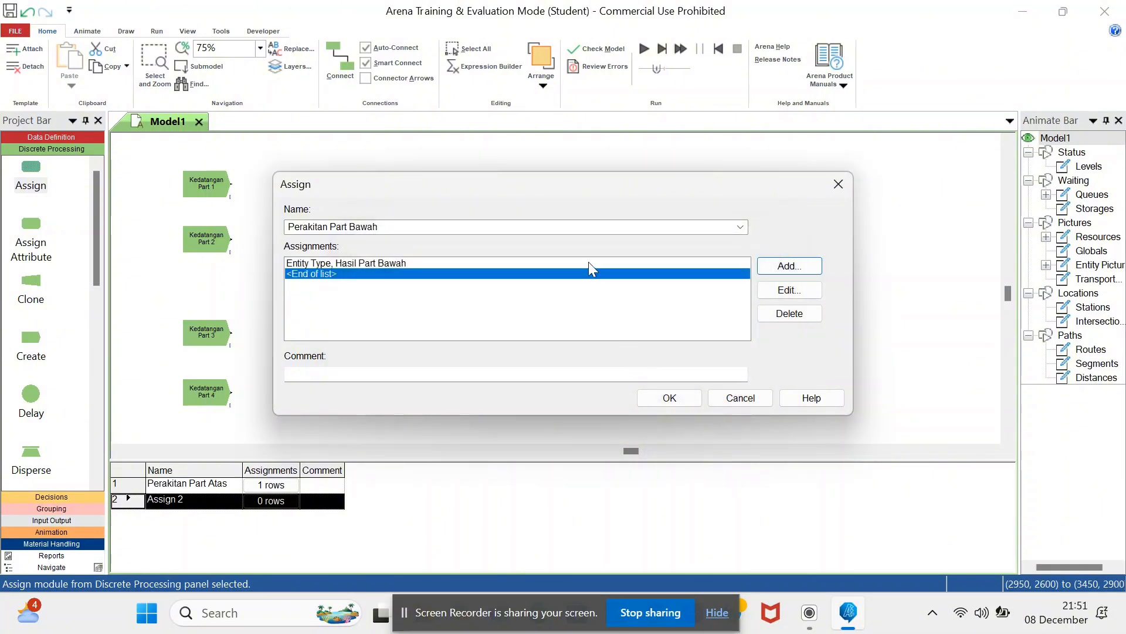
{"action": "left_click", "coordinate": [673, 399]}
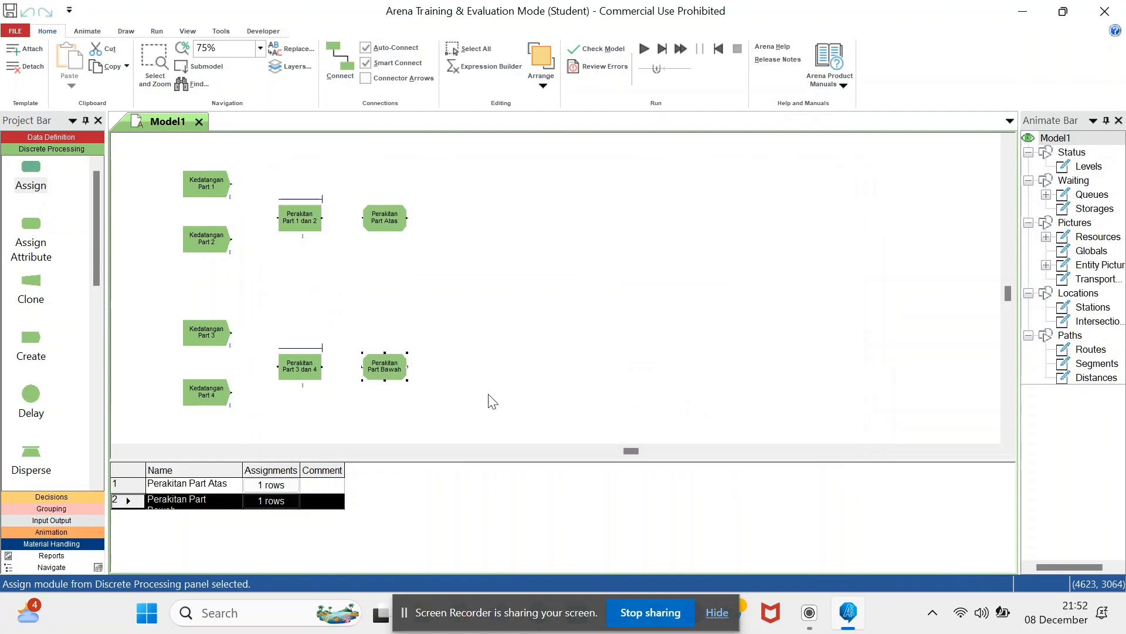
Step: Place a Process module to the right of and midway between the two Assign modules, and delete its automatic connection from Perakitan Part Bawah
{"action": "scroll", "coordinate": [50, 390], "scroll_direction": "down", "scroll_amount": 1}
{"action": "scroll", "coordinate": [50, 390], "scroll_direction": "down", "scroll_amount": 6}
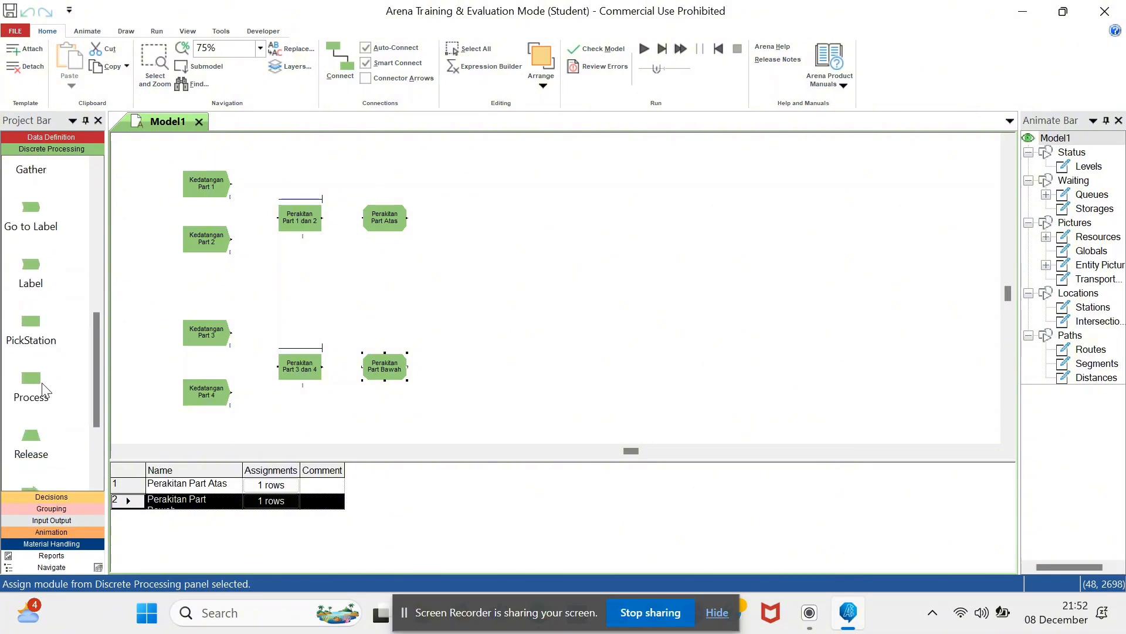
{"action": "left_click_drag", "start_coordinate": [31, 382], "coordinate": [462, 293]}
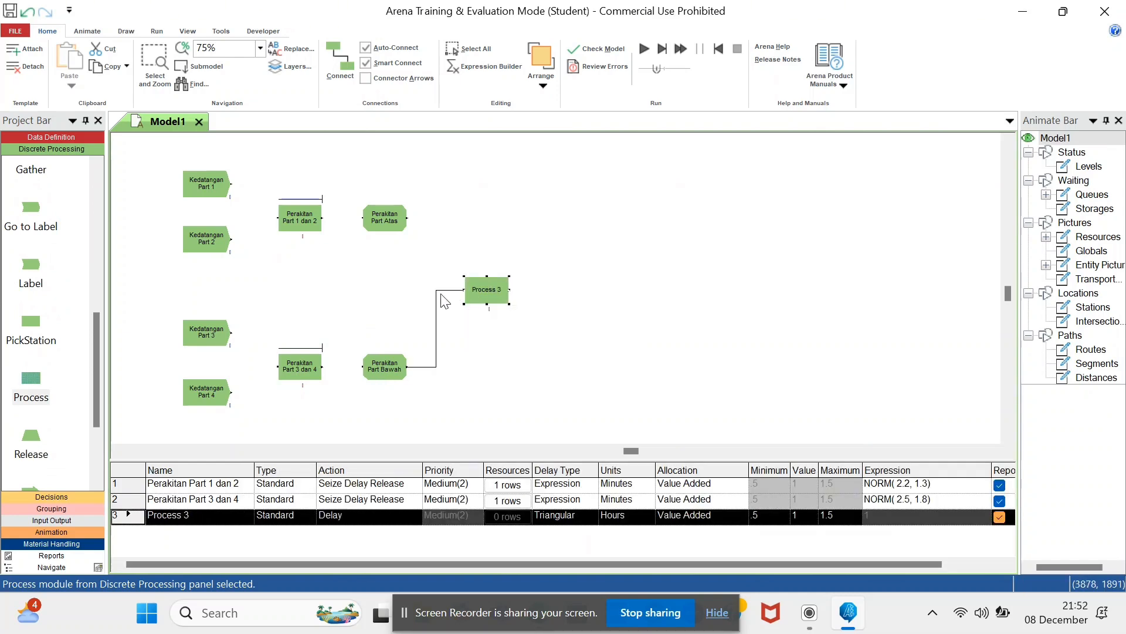
{"action": "right_click", "coordinate": [442, 295]}
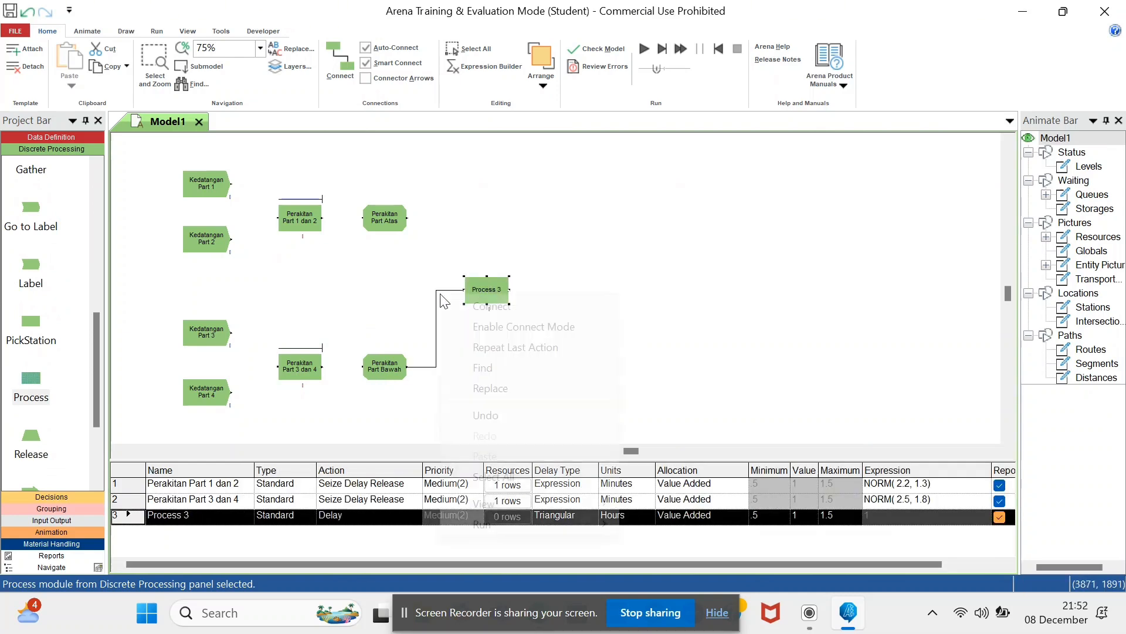
{"action": "left_click", "coordinate": [418, 341]}
{"action": "right_click", "coordinate": [441, 331]}
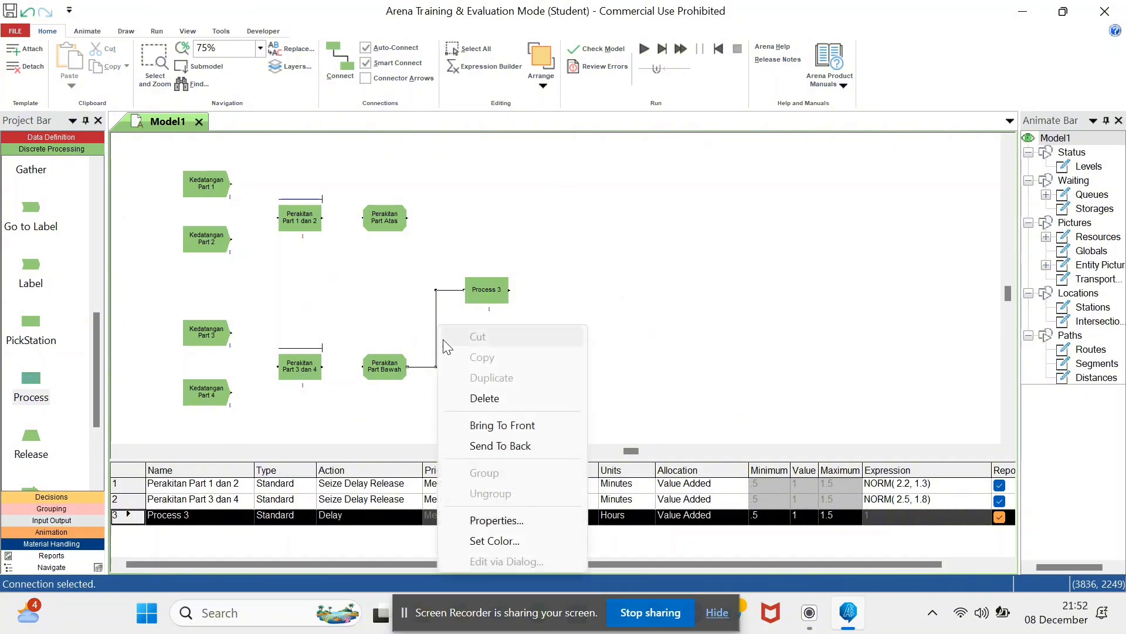
{"action": "left_click", "coordinate": [469, 394]}
Step: Name the new process Perakitan Part Atas dan Bawah and set its action to Seize Delay Release
{"action": "left_click", "coordinate": [498, 283]}
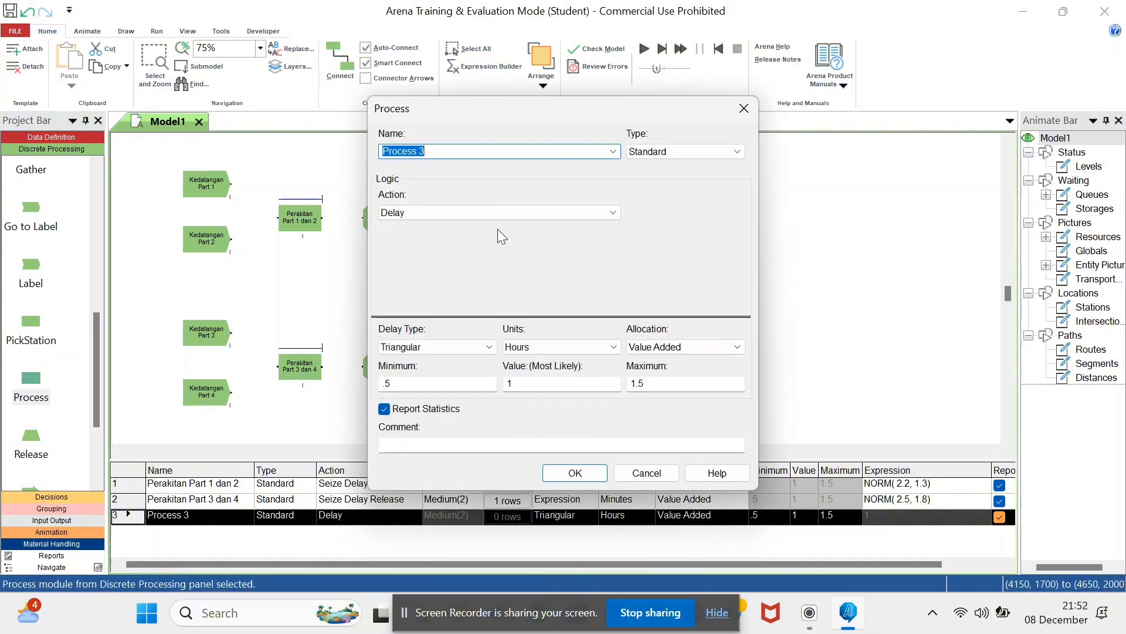
{"action": "type", "text": "Perakitan Part Atas dan Bawah"}
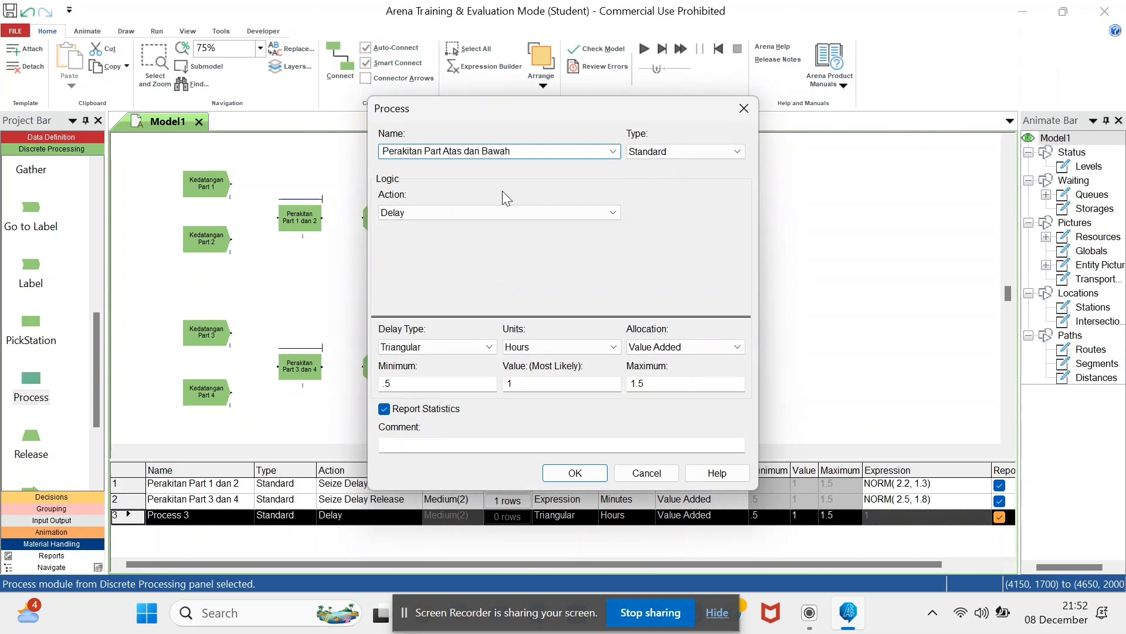
{"action": "left_click", "coordinate": [575, 213]}
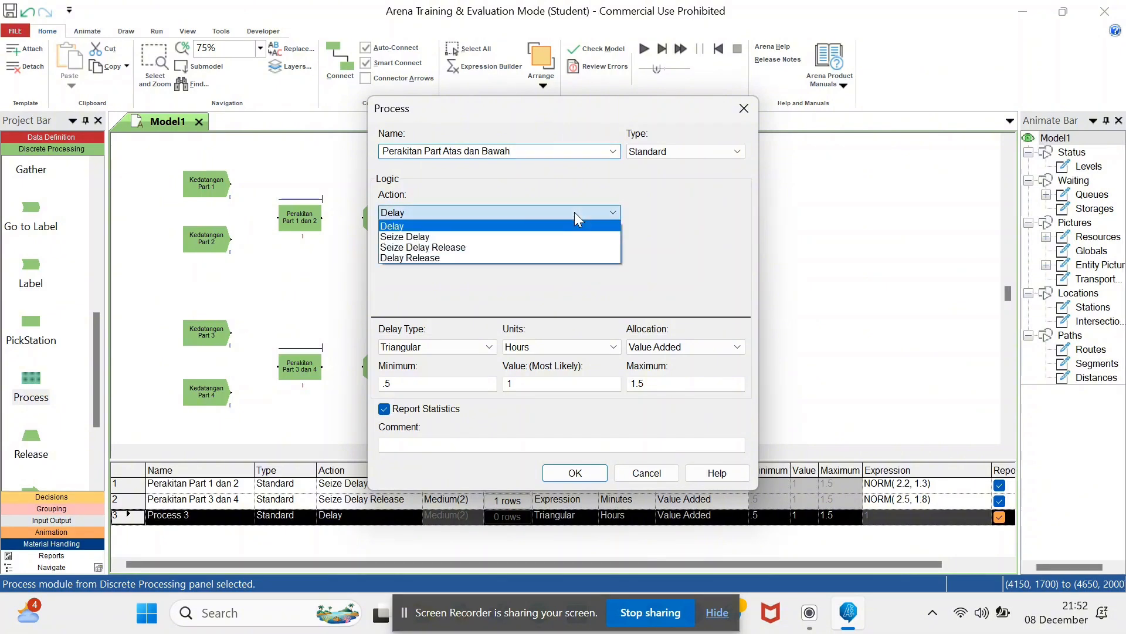
{"action": "left_click", "coordinate": [533, 247]}
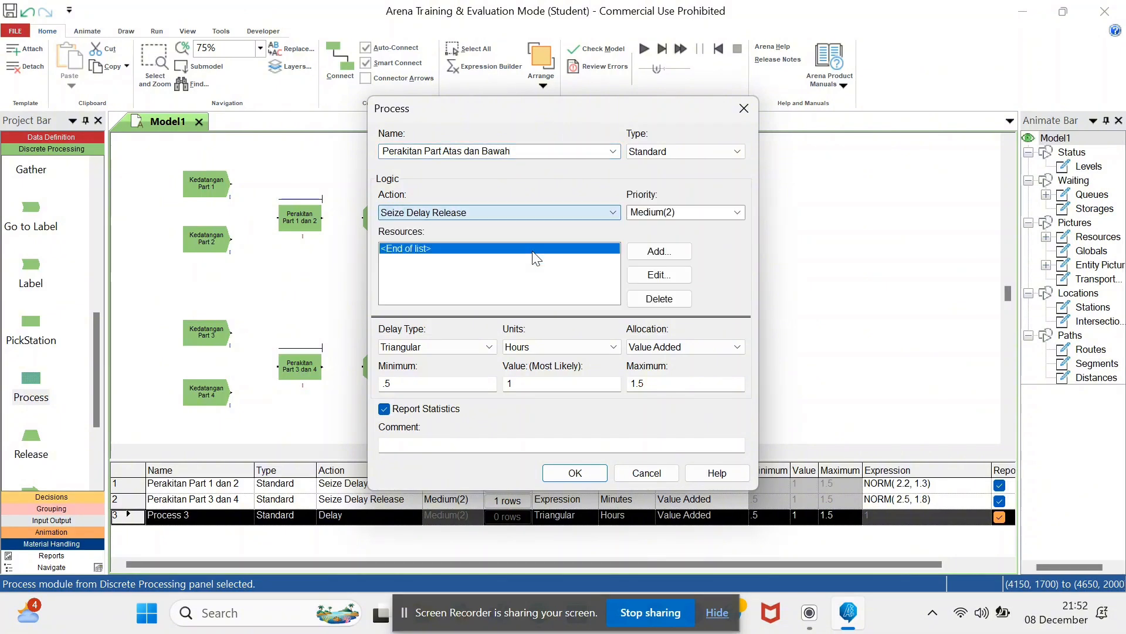
Step: Add one unit of a resource named Bagian atas dan bawah to the Perakitan Part Atas dan Bawah process
{"action": "left_click", "coordinate": [651, 253]}
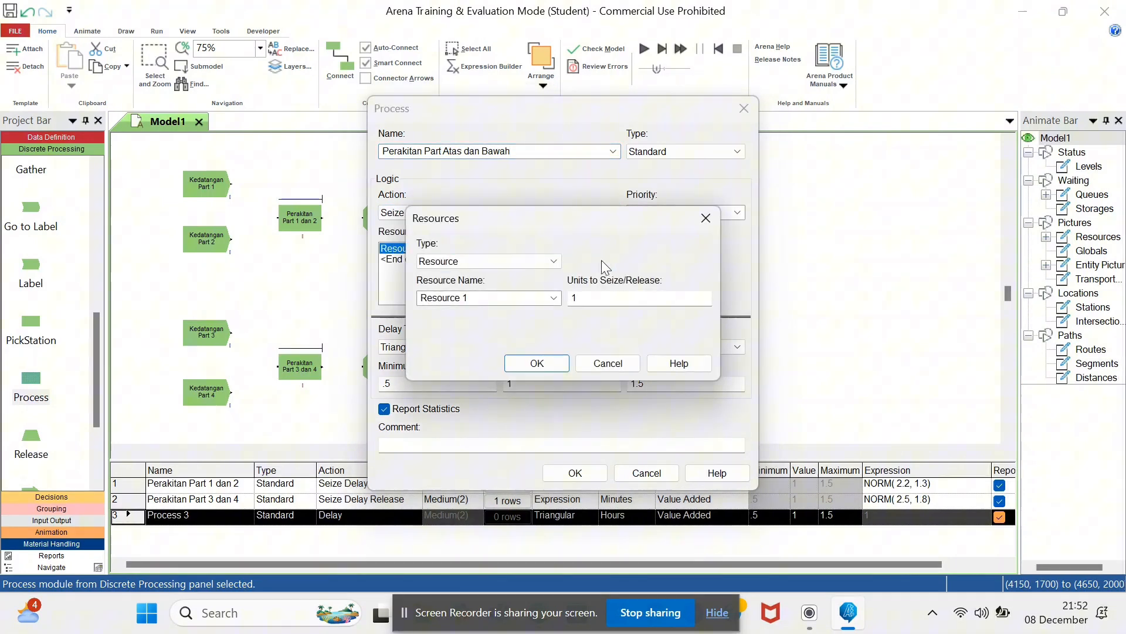
{"action": "left_click", "coordinate": [497, 297]}
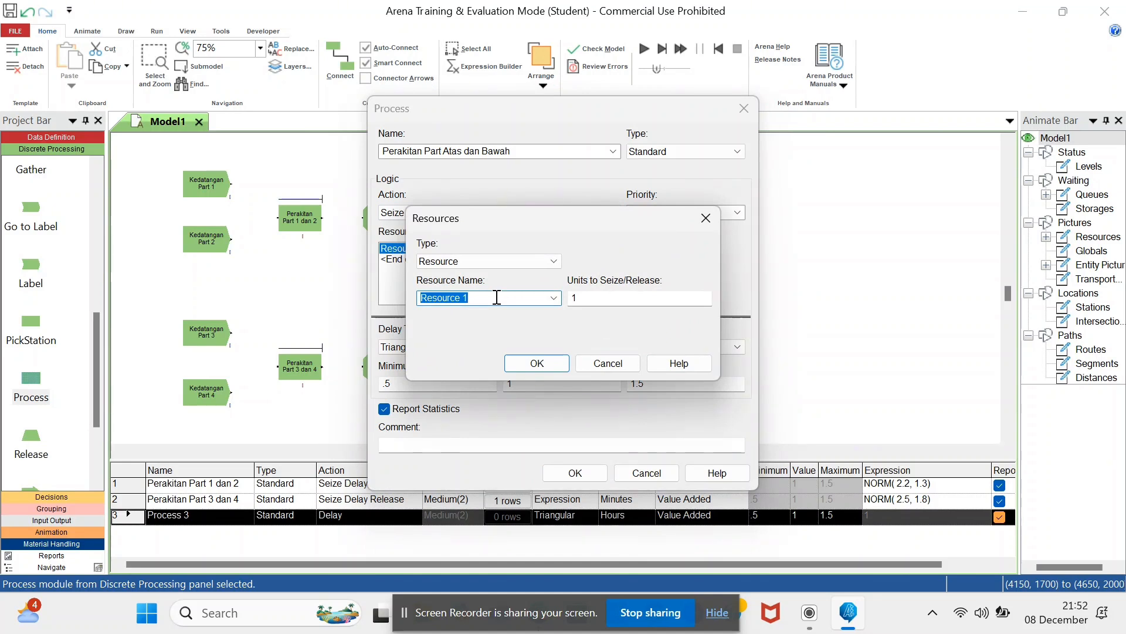
{"action": "type", "text": "Bagian atas dan"}
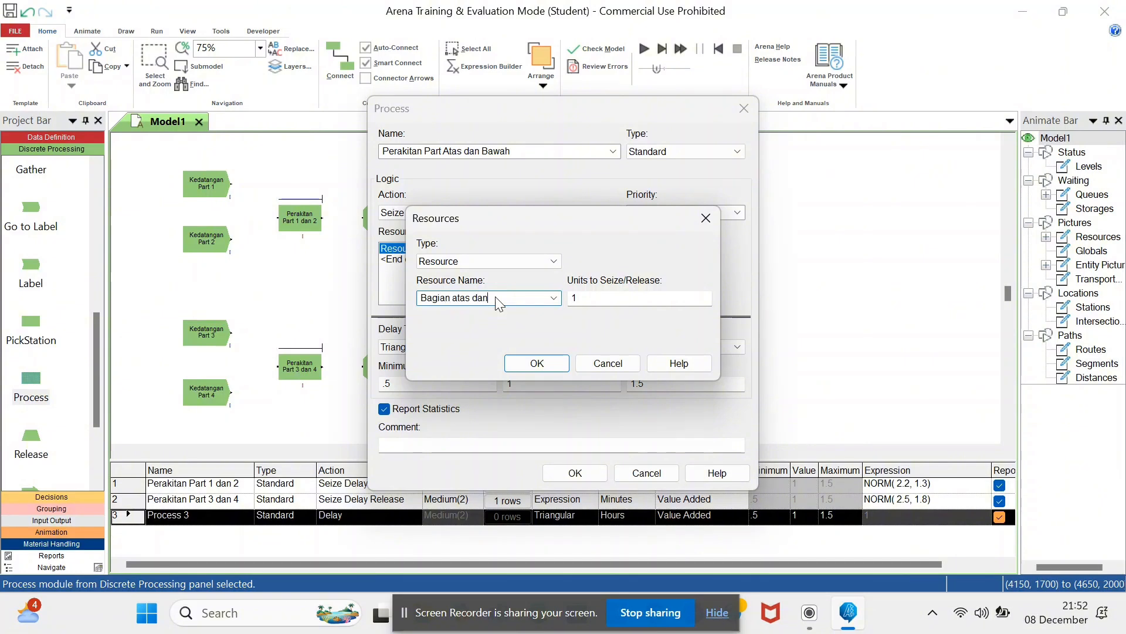
{"action": "type", "text": "bawah"}
{"action": "left_click", "coordinate": [557, 367]}
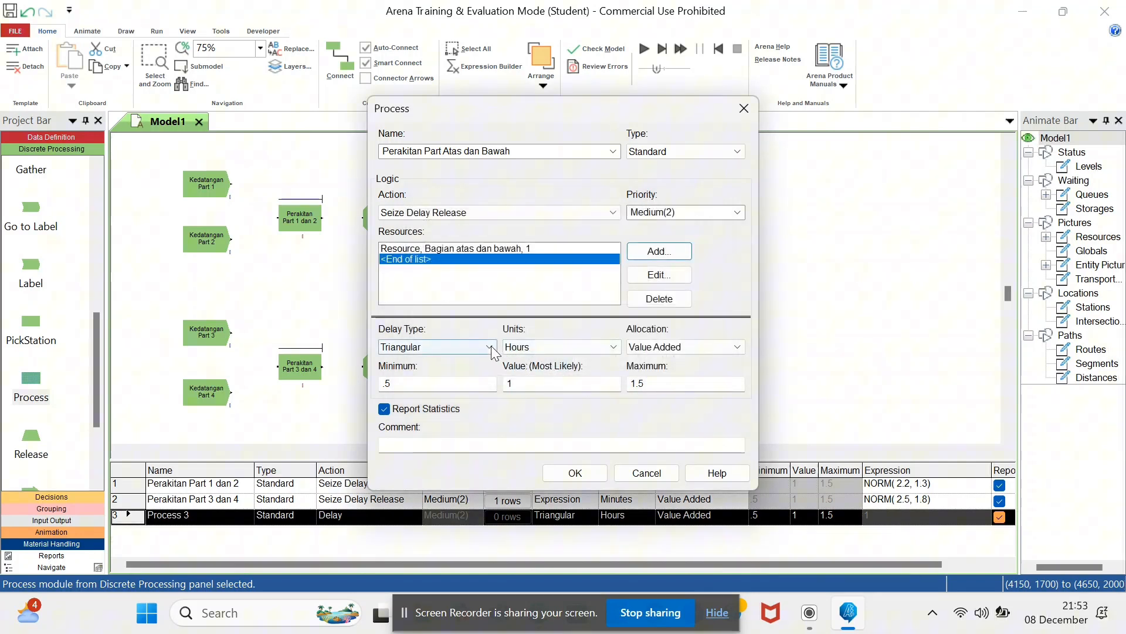
{"action": "left_click", "coordinate": [501, 248]}
Step: Set the delay type of Perakitan Part Atas dan Bawah to Expression with units in Minutes
{"action": "left_click", "coordinate": [490, 348]}
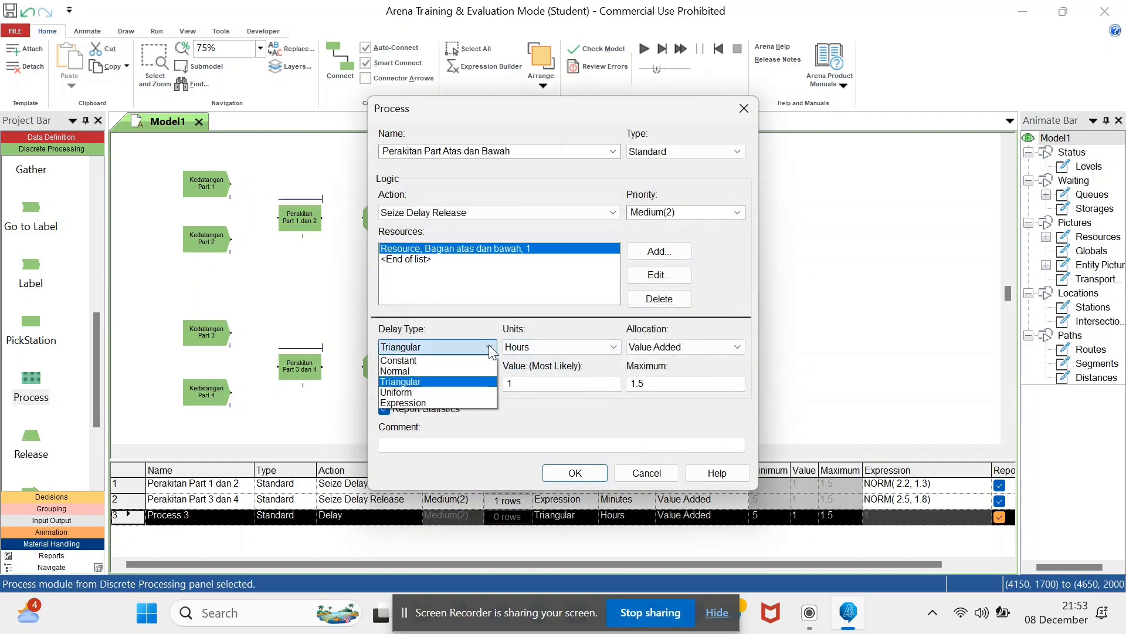
{"action": "left_click", "coordinate": [460, 402]}
{"action": "left_click", "coordinate": [551, 347]}
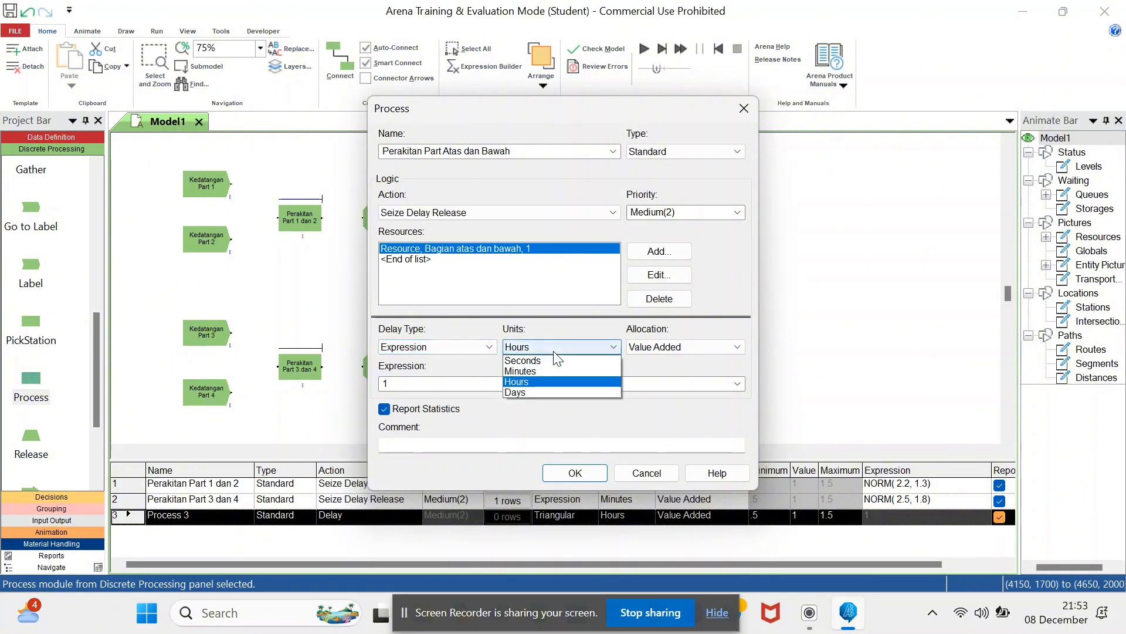
{"action": "left_click", "coordinate": [528, 370]}
Step: Set the delay expression of Perakitan Part Atas dan Bawah to UNIF(1, 3.8)
{"action": "left_click", "coordinate": [736, 384]}
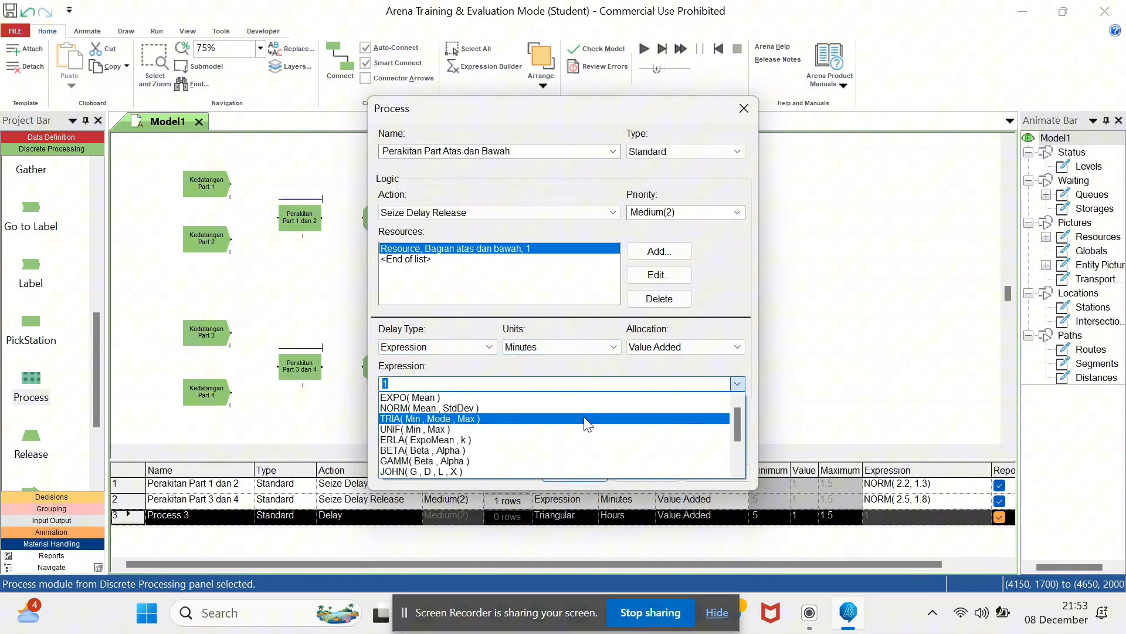
{"action": "left_click", "coordinate": [531, 429]}
{"action": "double_click", "coordinate": [411, 386]}
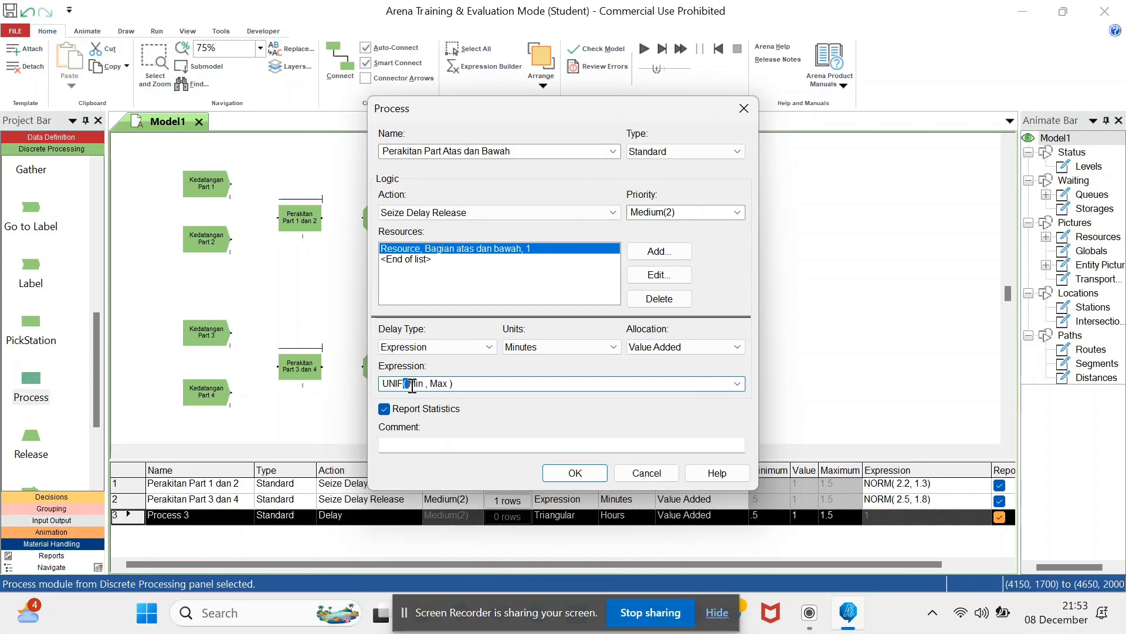
{"action": "key", "text": "BackSpace"}
{"action": "double_click", "coordinate": [412, 384]}
{"action": "type", "text": "1"}
{"action": "key", "text": "Left"}
{"action": "type", "text": "("}
{"action": "double_click", "coordinate": [426, 384]}
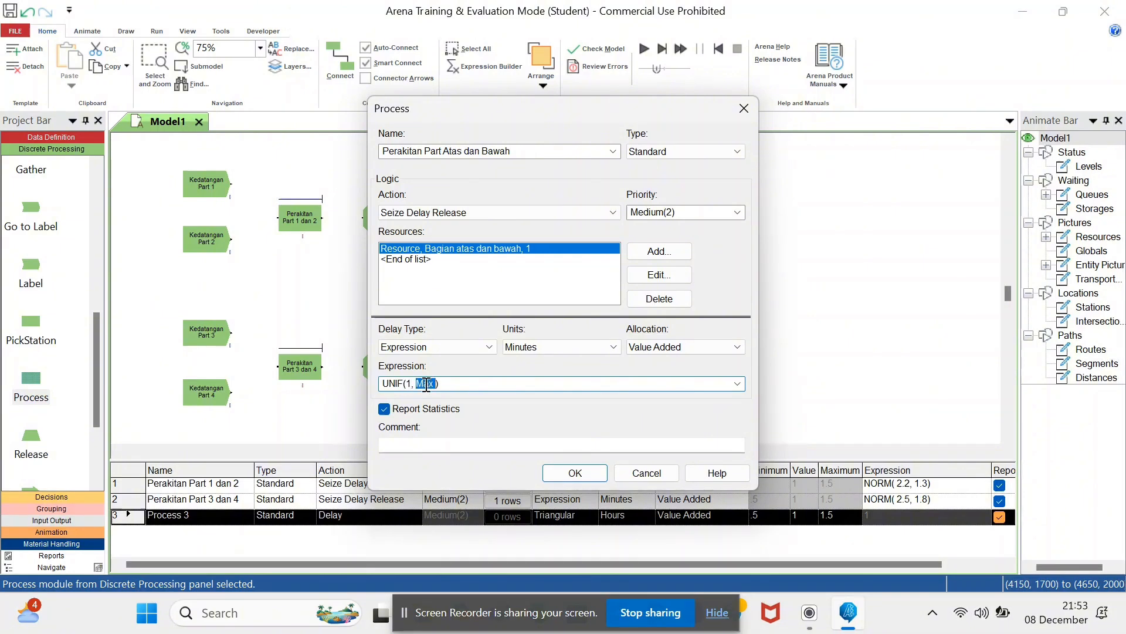
{"action": "type", "text": "3.8"}
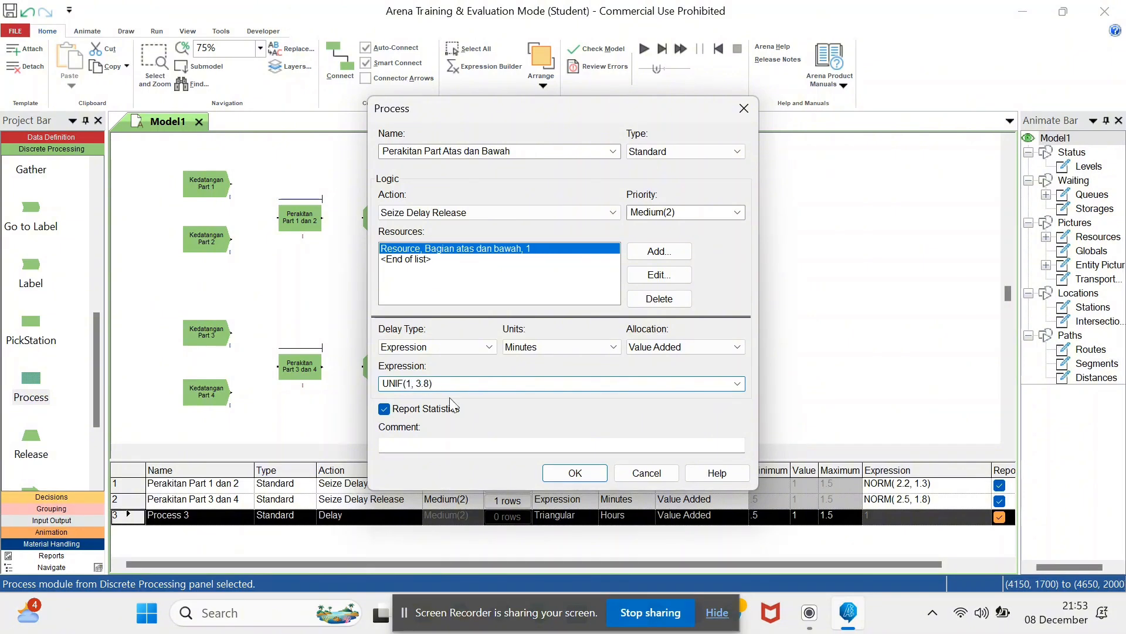
{"action": "left_click", "coordinate": [575, 473]}
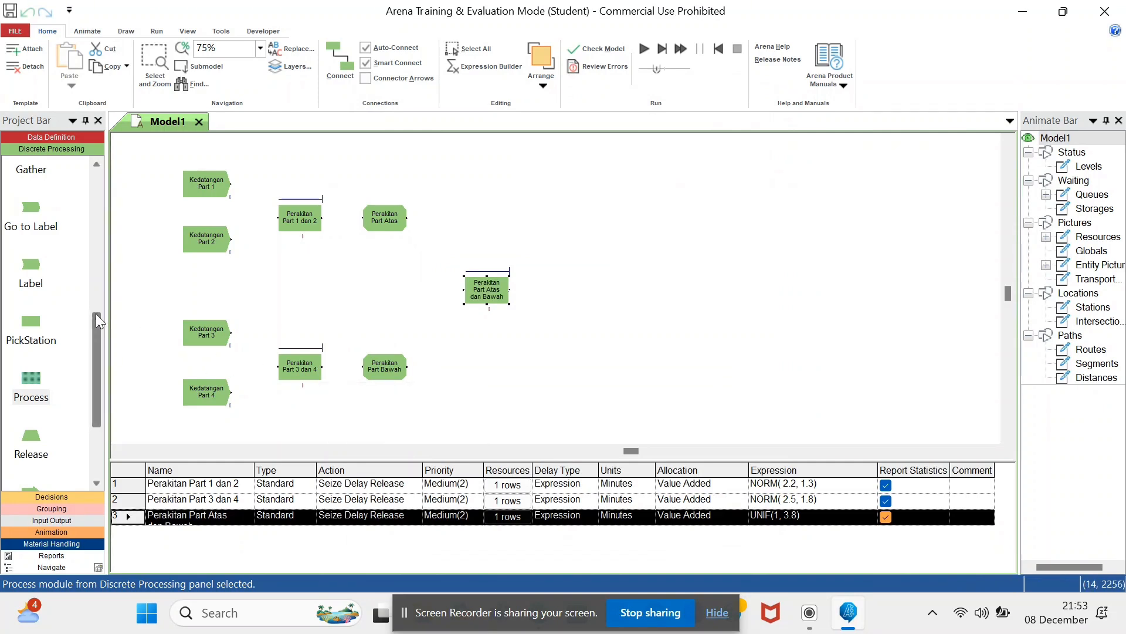
Step: Place a Decide module to the right of the Perakitan Part Atas dan Bawah process
{"action": "left_click_drag", "start_coordinate": [97, 313], "coordinate": [99, 342]}
{"action": "left_click", "coordinate": [86, 494]}
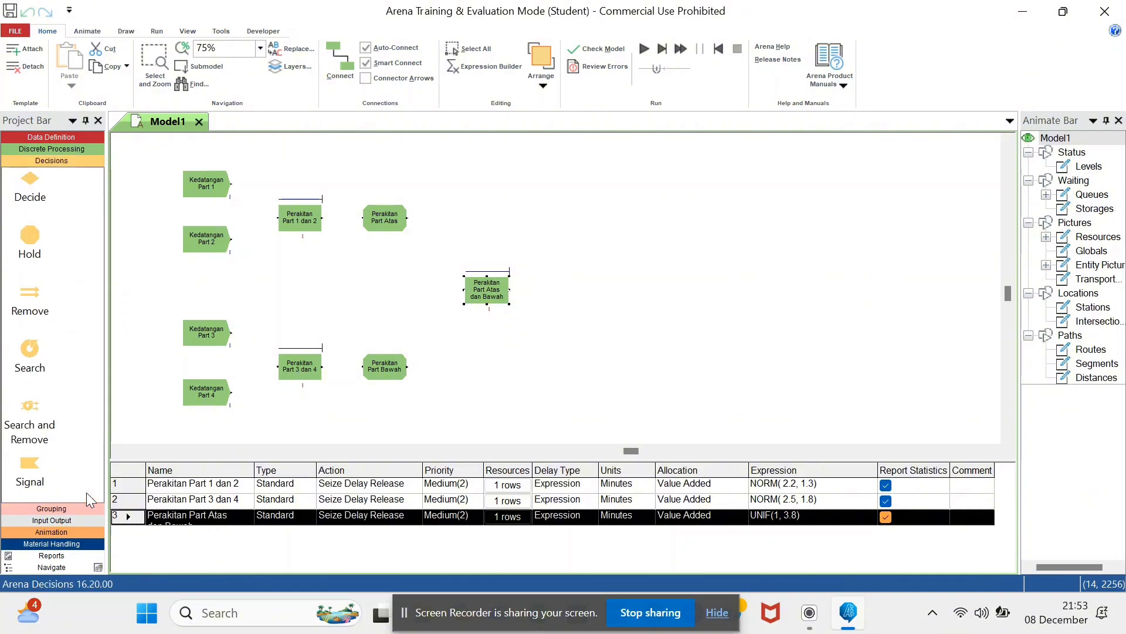
{"action": "left_click_drag", "start_coordinate": [34, 192], "coordinate": [561, 291]}
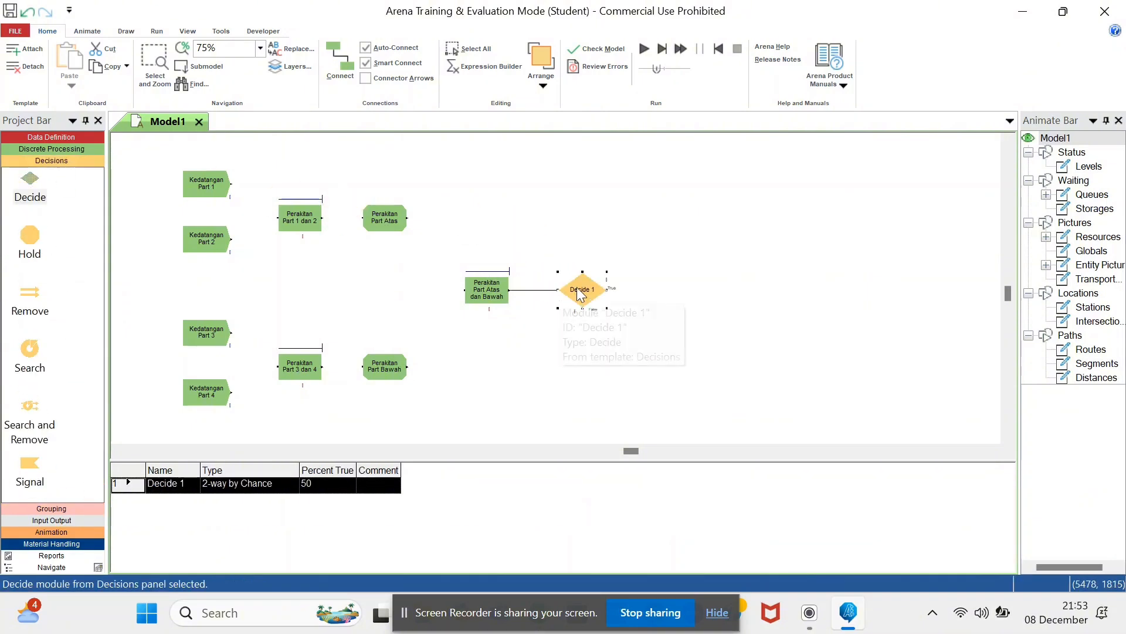
Step: Delete the connector between Perakitan Part Atas dan Bawah and the Decide module, and rename the Decide module as Inspeksi
{"action": "right_click", "coordinate": [545, 290]}
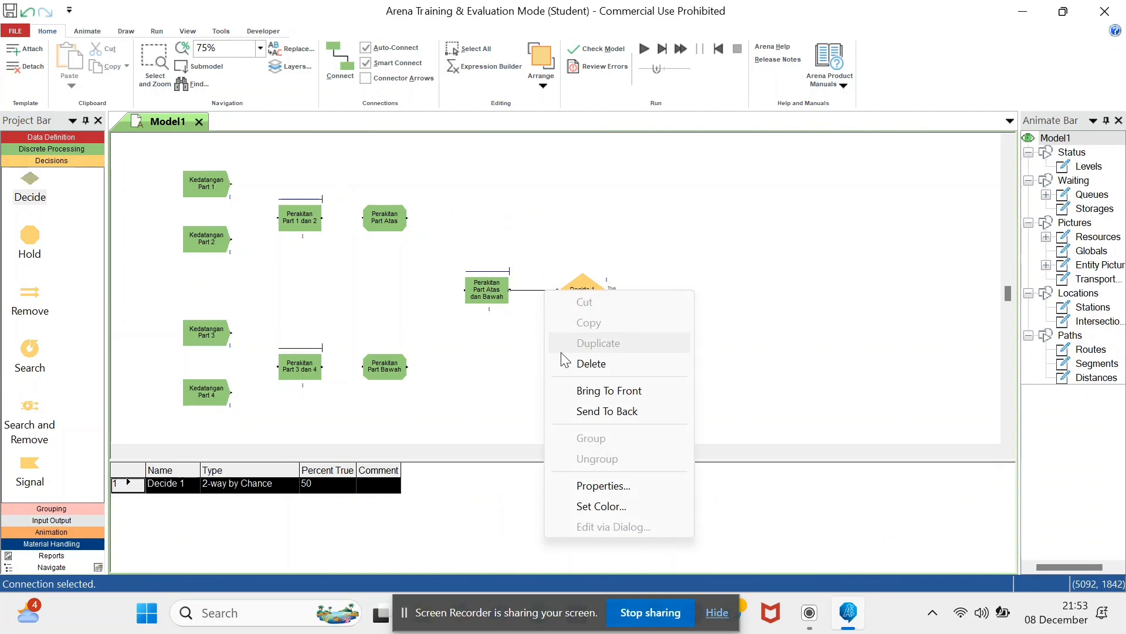
{"action": "left_click", "coordinate": [591, 363]}
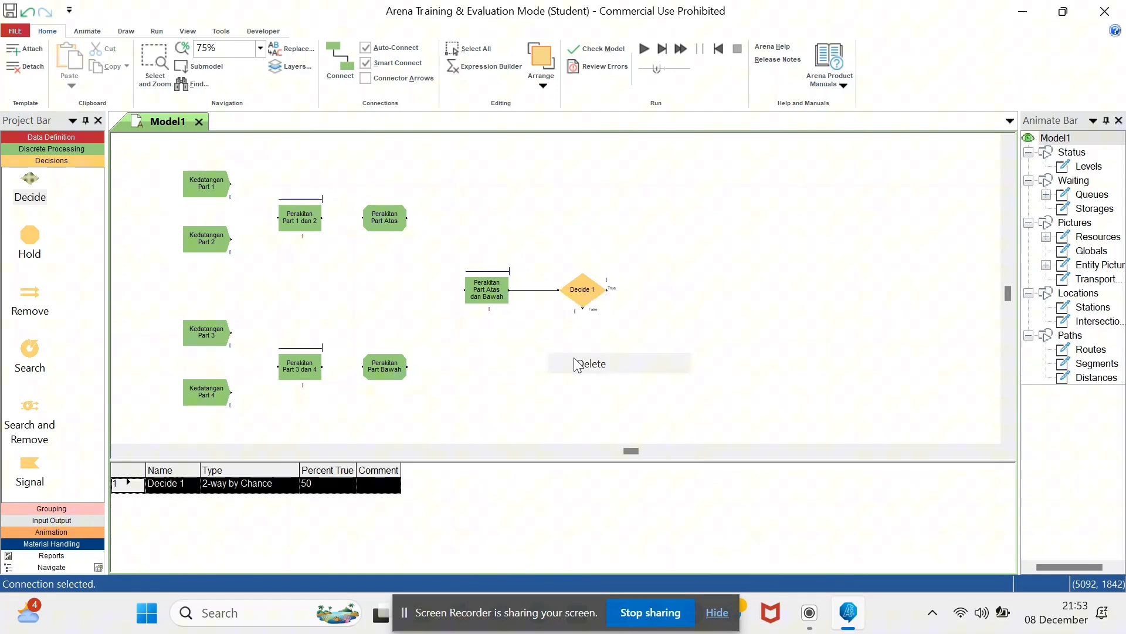
{"action": "double_click", "coordinate": [582, 287]}
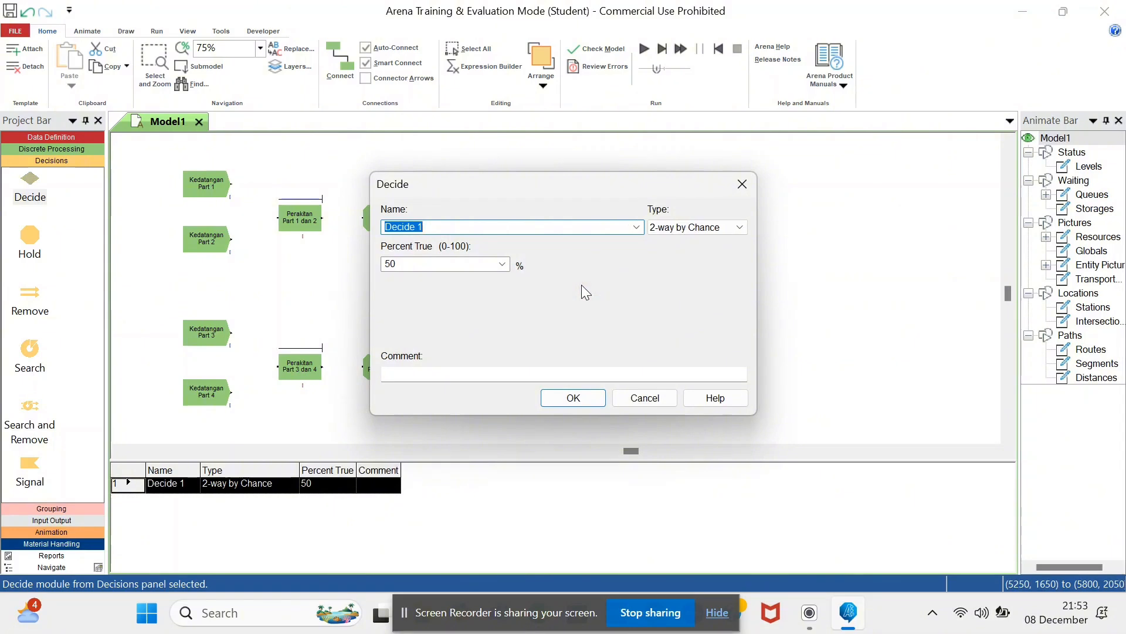
{"action": "type", "text": "Inspeksi"}
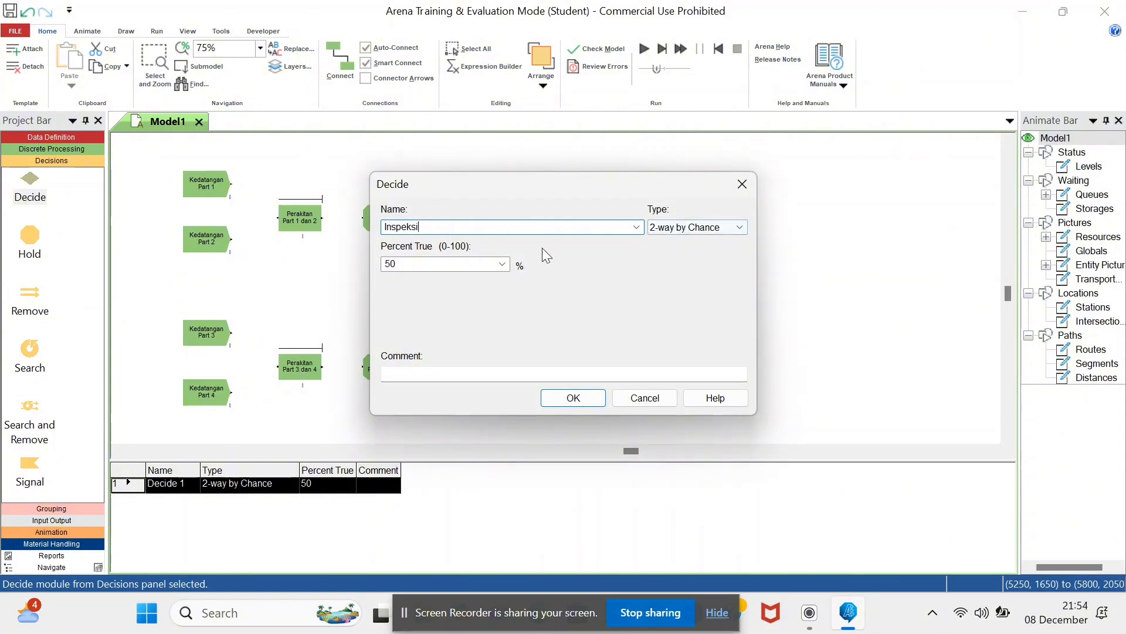
Step: Set the percent true of the Inspeksi decision to 95
{"action": "double_click", "coordinate": [450, 264]}
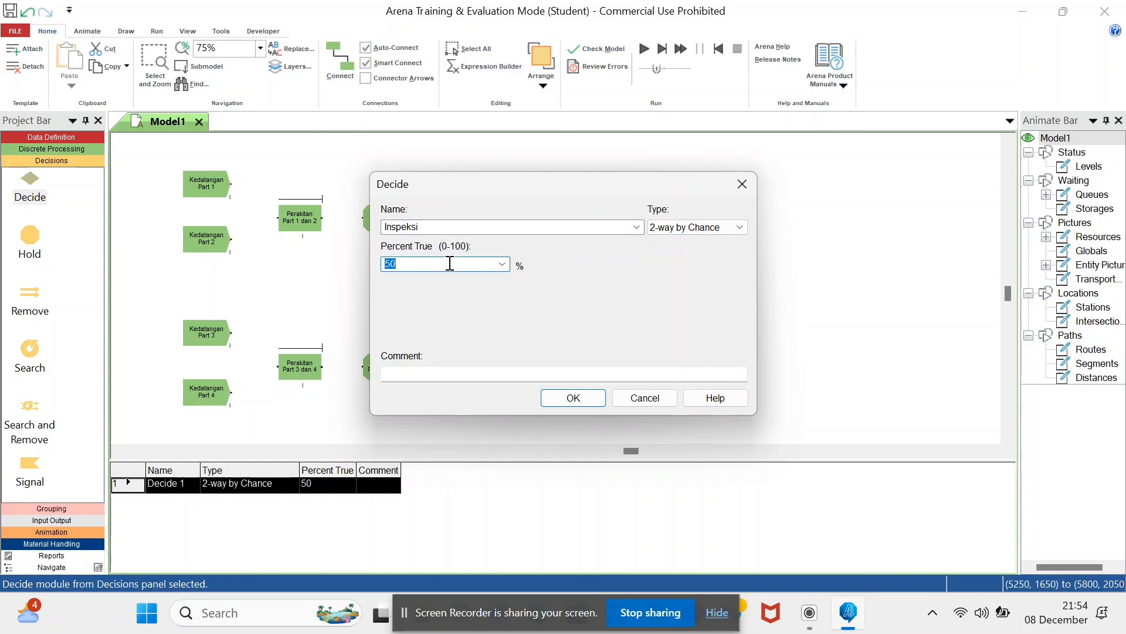
{"action": "type", "text": "95"}
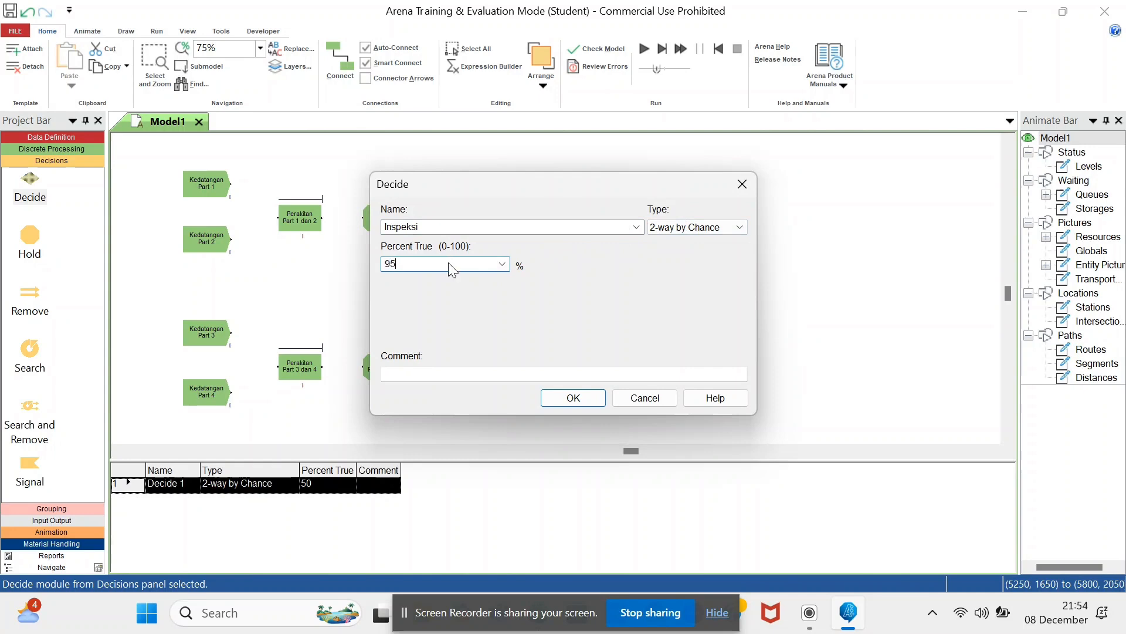
{"action": "left_click", "coordinate": [561, 398]}
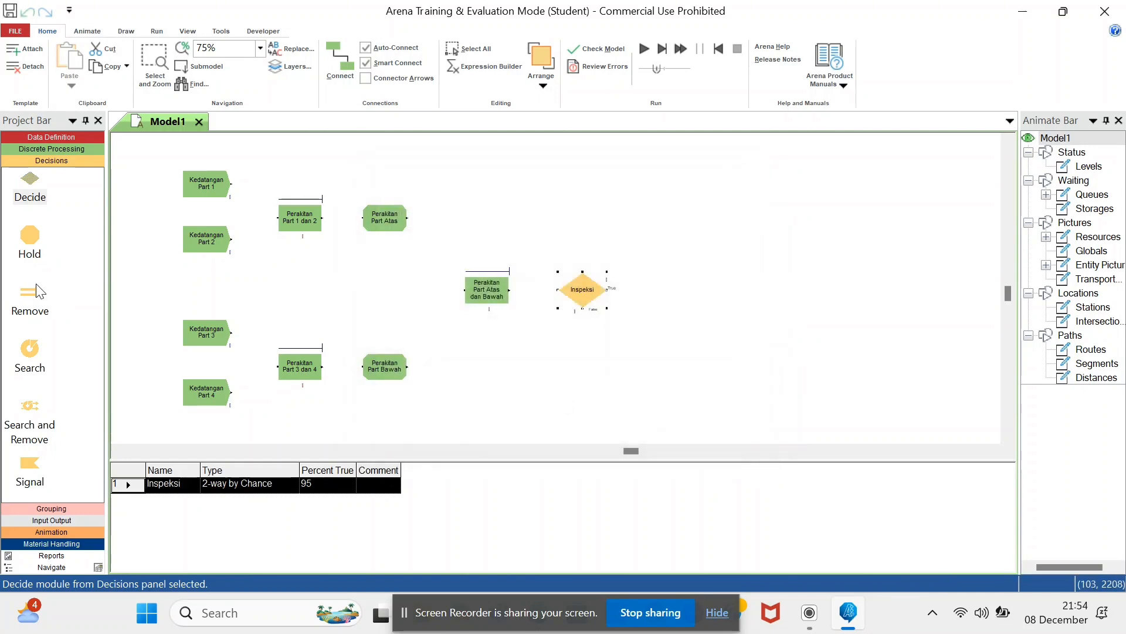
Step: Place a Process module to the right of Inspeksi and delete the connector between the two
{"action": "left_click", "coordinate": [65, 147]}
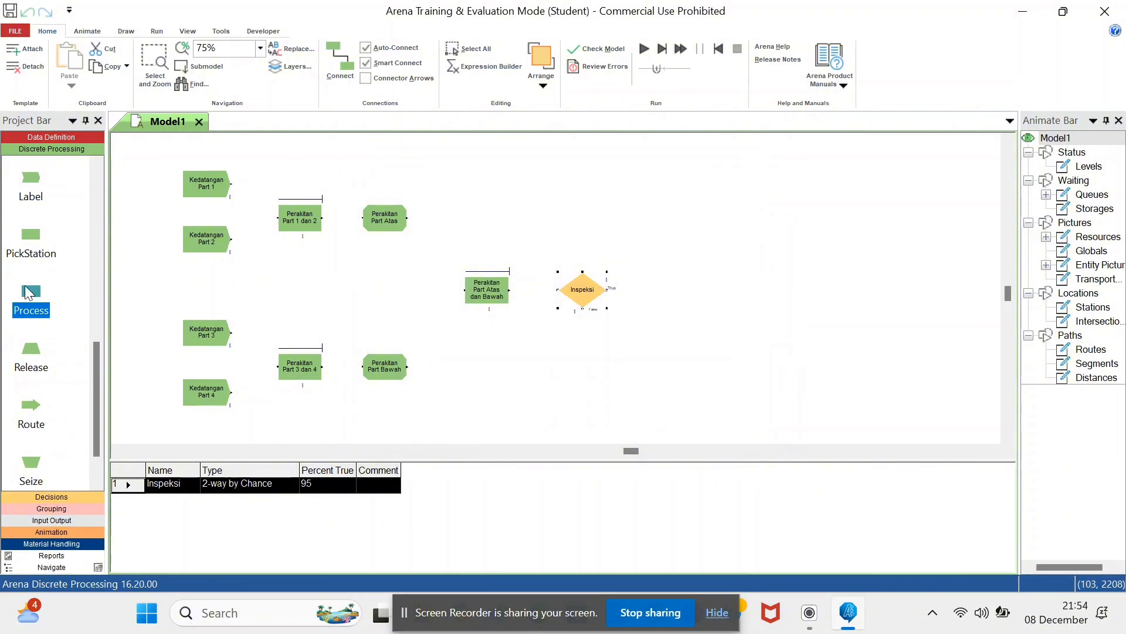
{"action": "left_click_drag", "start_coordinate": [27, 293], "coordinate": [654, 296]}
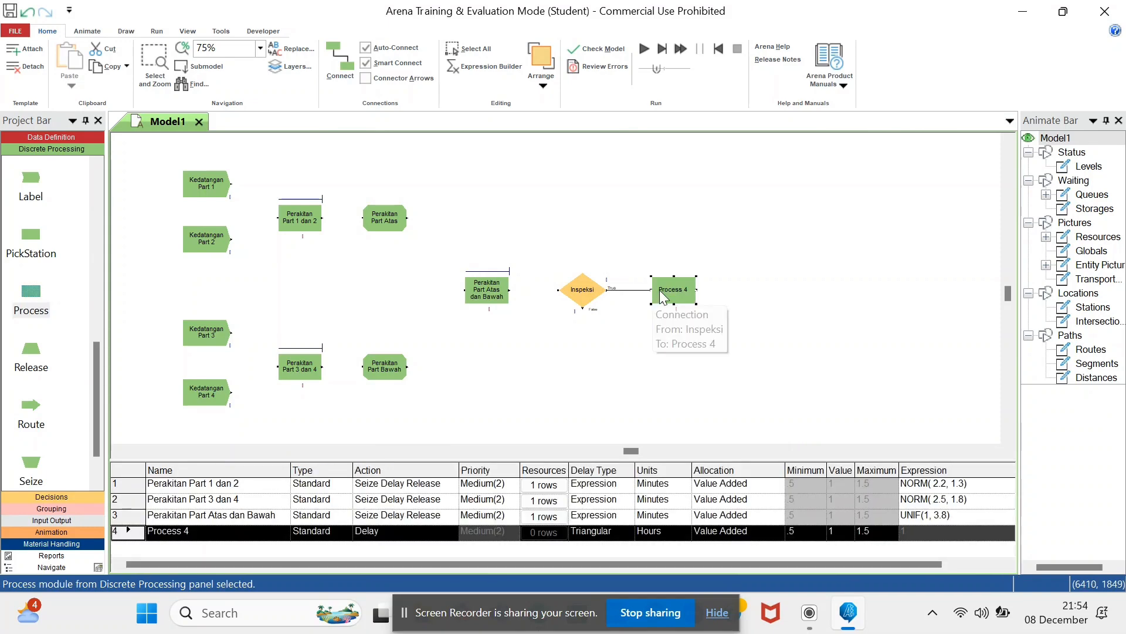
{"action": "right_click", "coordinate": [638, 292]}
{"action": "left_click", "coordinate": [667, 364]}
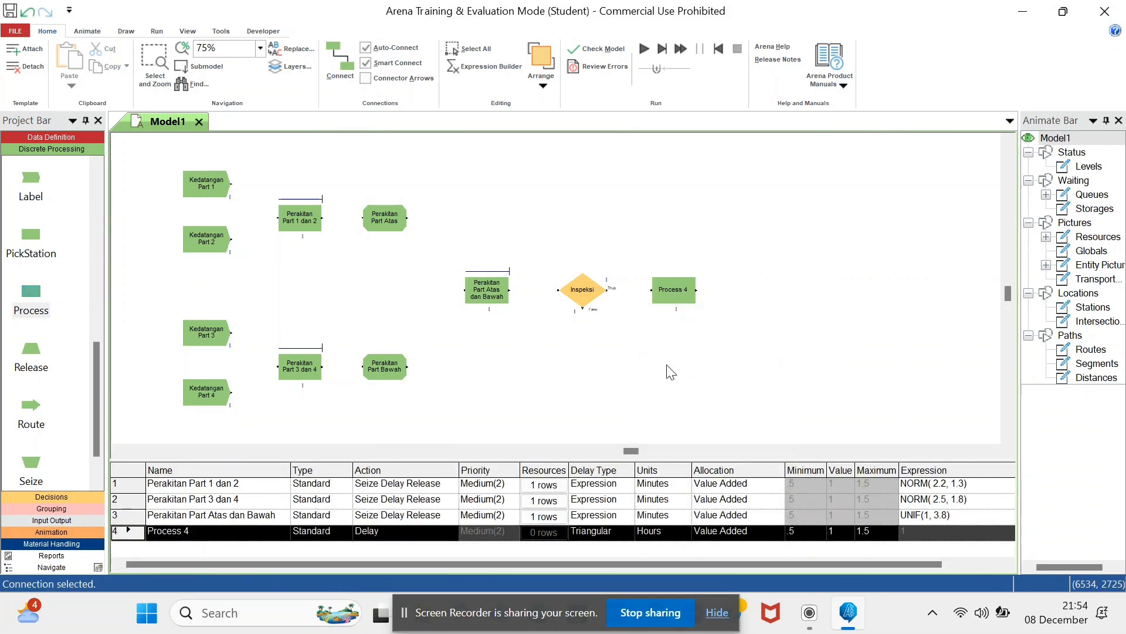
Step: Rename the new process as Process Packing and set its action to Seize Delay Release
{"action": "double_click", "coordinate": [677, 291]}
{"action": "left_click", "coordinate": [499, 148]}
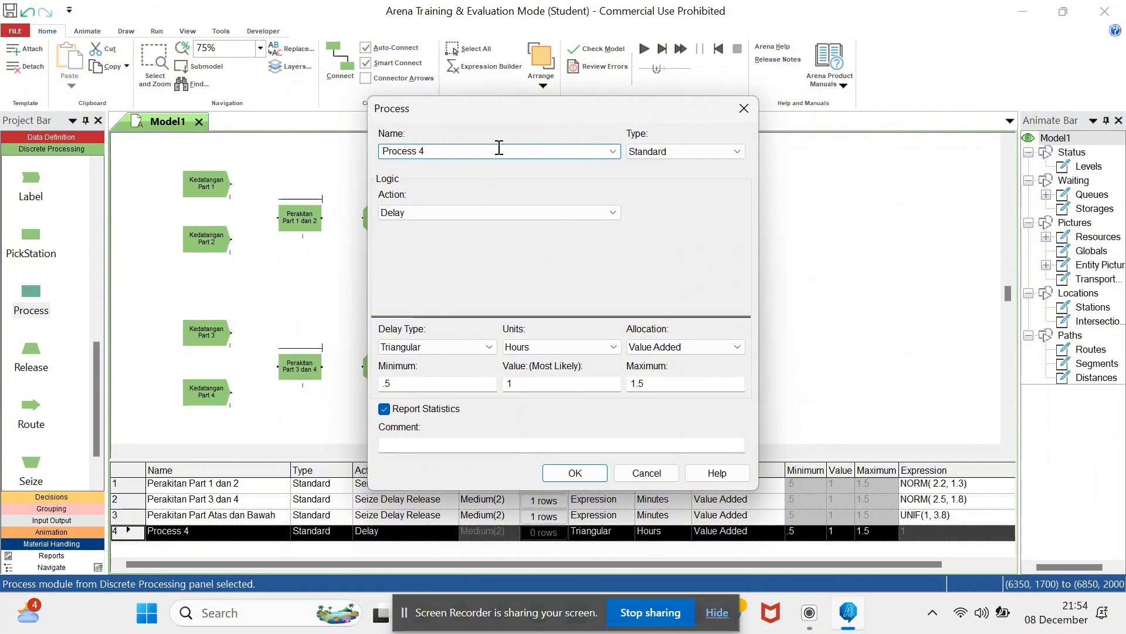
{"action": "type", "text": "Packing"}
{"action": "left_click", "coordinate": [550, 216]}
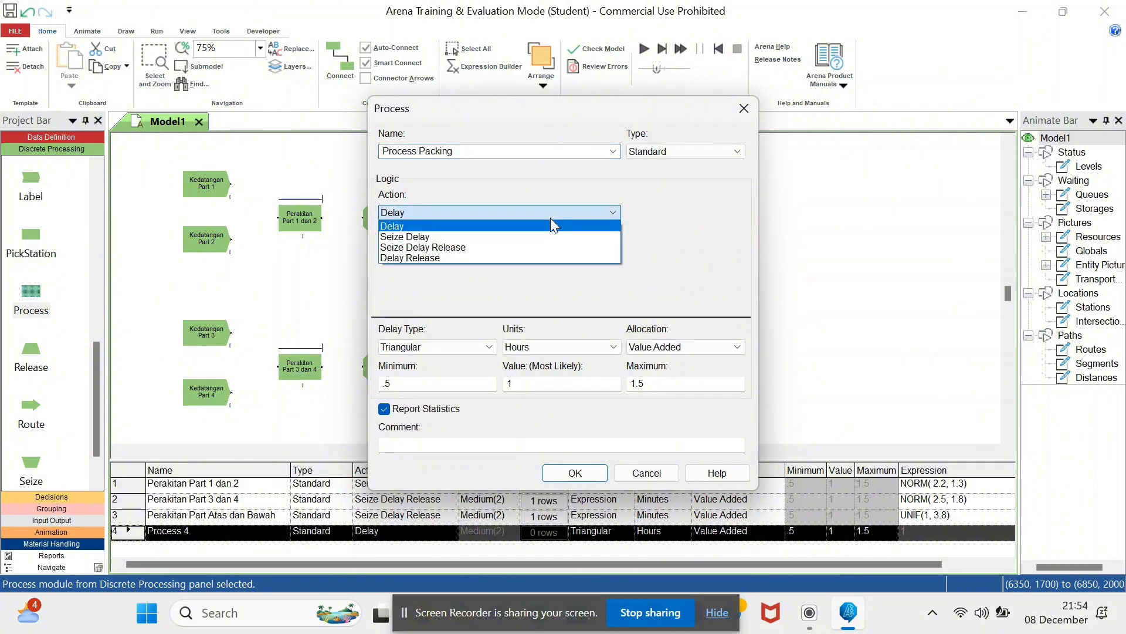
{"action": "left_click", "coordinate": [528, 247]}
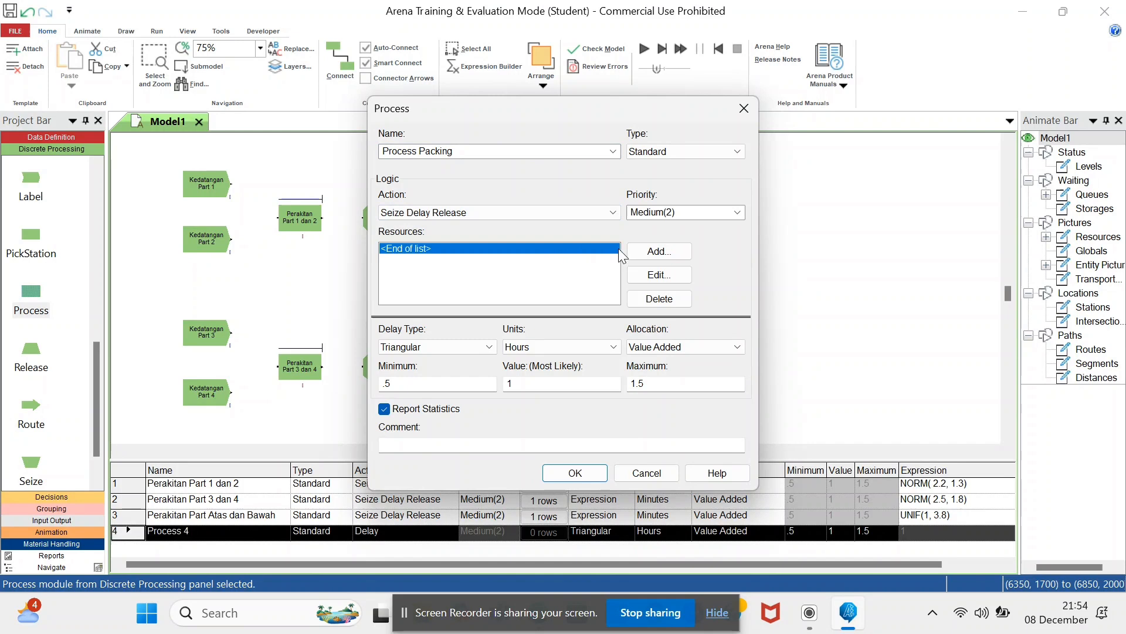
Step: Add one unit of a resource named Produk Jadi to Process Packing
{"action": "left_click", "coordinate": [657, 250]}
{"action": "left_click", "coordinate": [484, 294]}
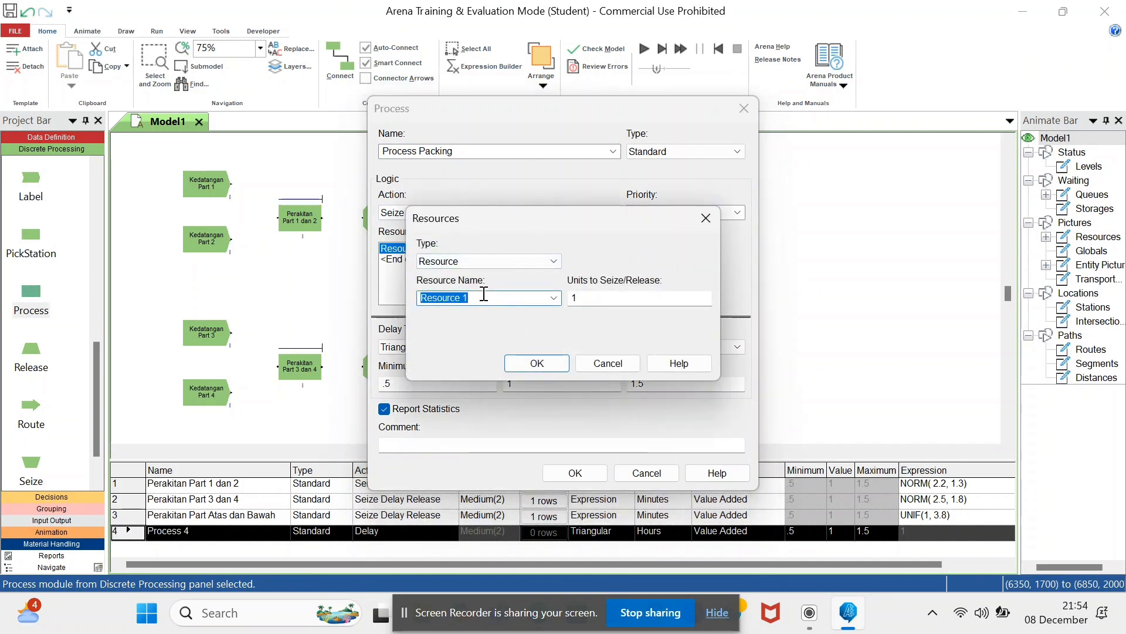
{"action": "type", "text": "Pro"}
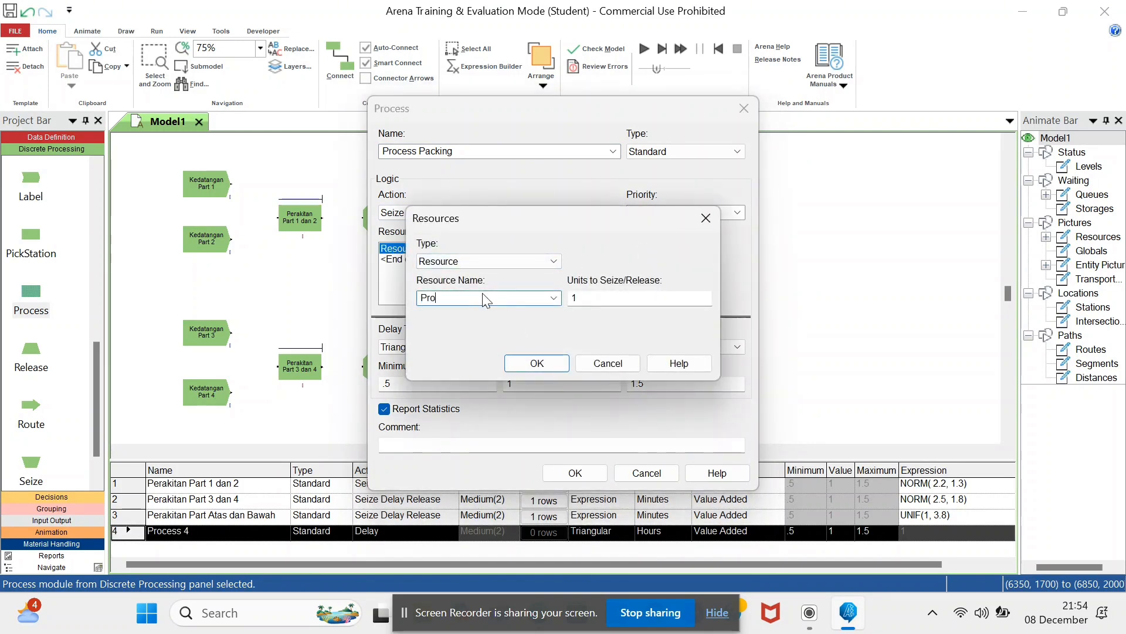
{"action": "type", "text": "duk Jadi"}
{"action": "left_click", "coordinate": [522, 369]}
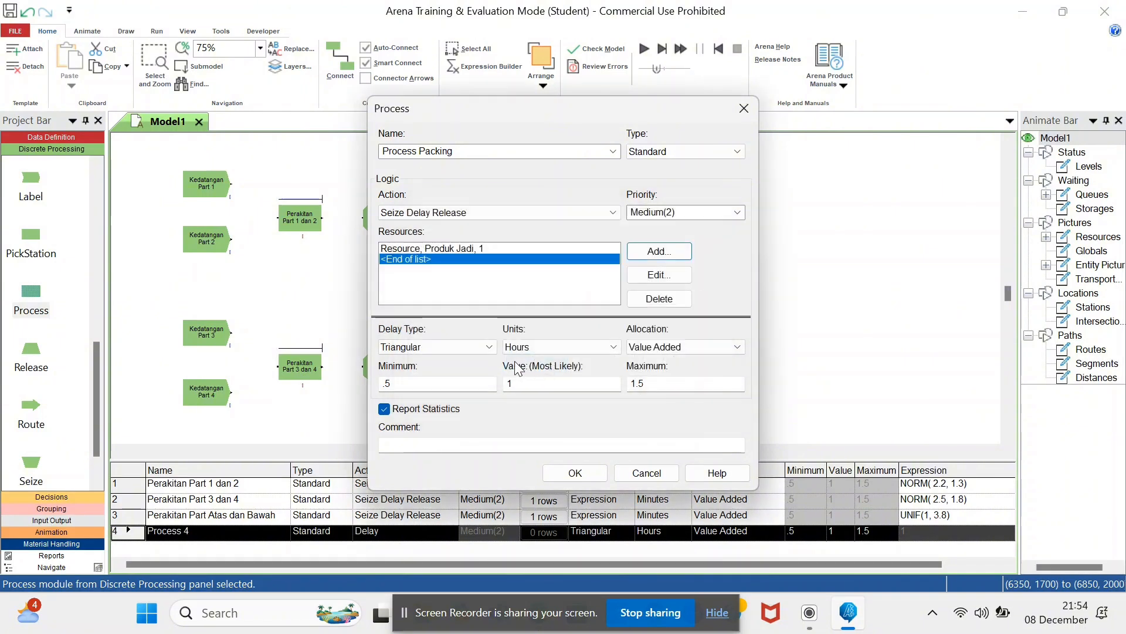
Step: Set the delay type of Process Packing to Expression with units in Minutes
{"action": "left_click", "coordinate": [488, 347]}
{"action": "left_click", "coordinate": [448, 403]}
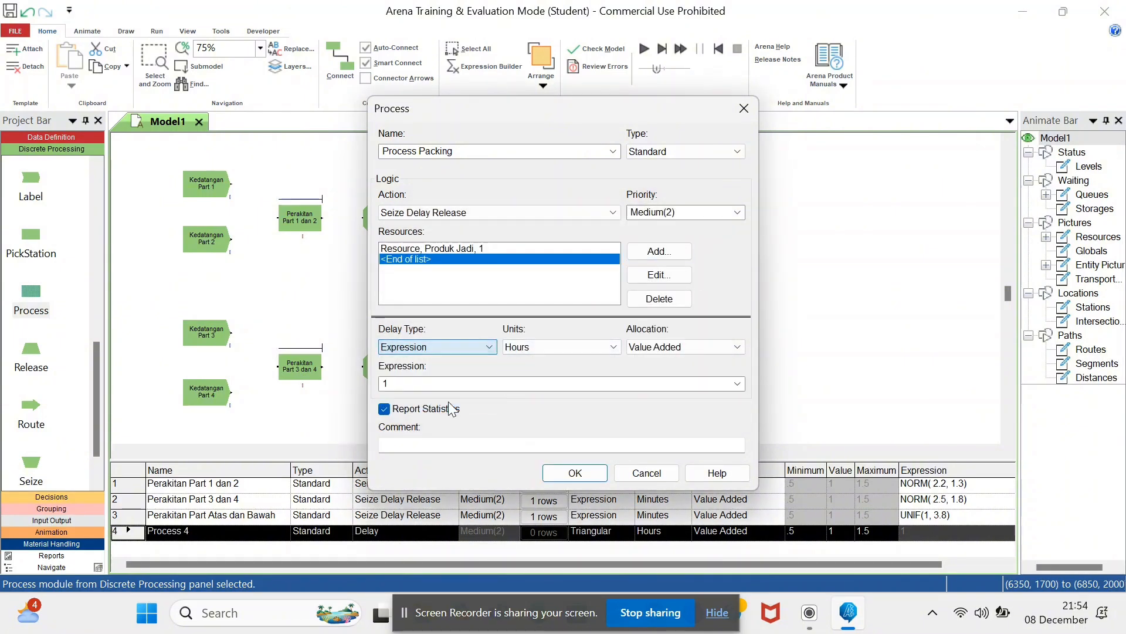
{"action": "left_click", "coordinate": [558, 349]}
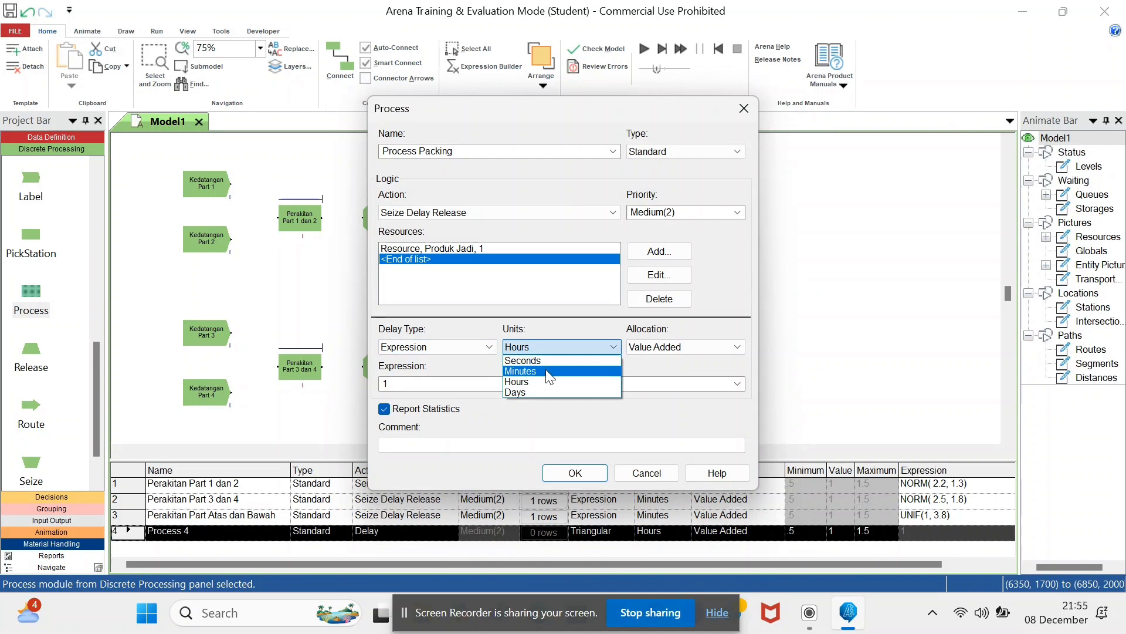
{"action": "left_click", "coordinate": [547, 371]}
{"action": "left_click", "coordinate": [503, 249]}
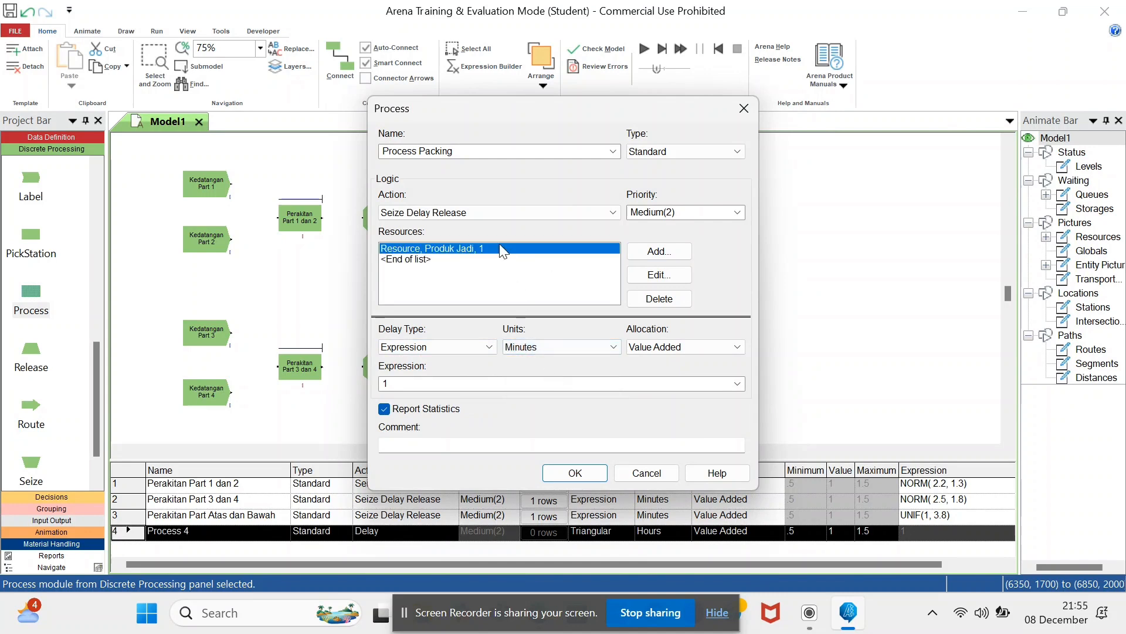
Step: Set the delay expression of Process Packing to GAMM( 2, 1.8)
{"action": "left_click", "coordinate": [737, 383]}
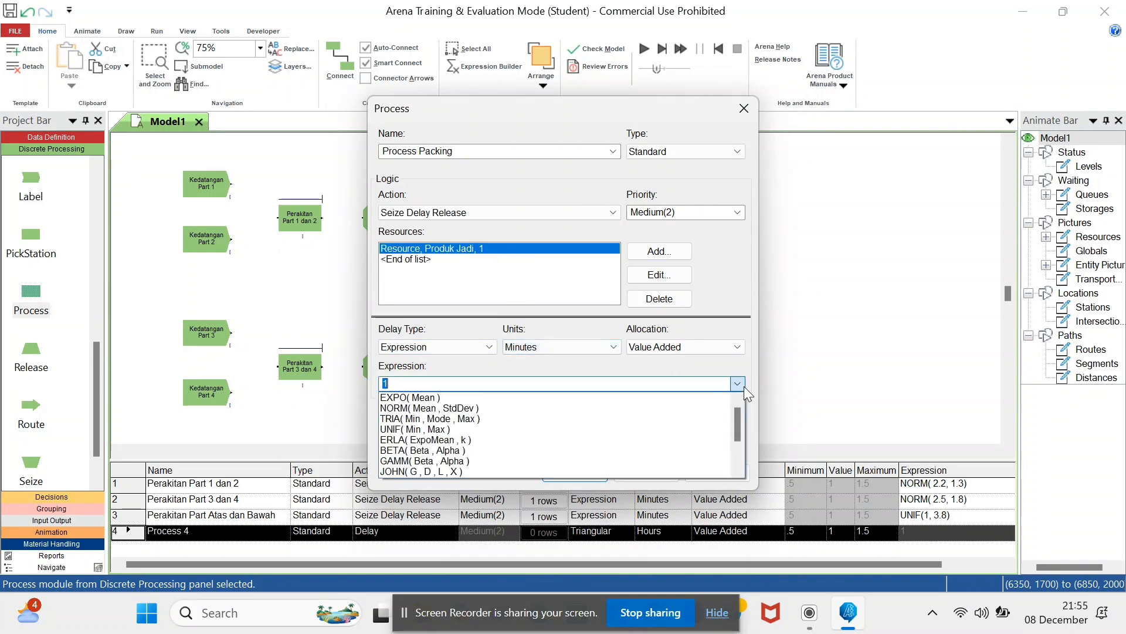
{"action": "left_click", "coordinate": [524, 460]}
{"action": "double_click", "coordinate": [428, 384]}
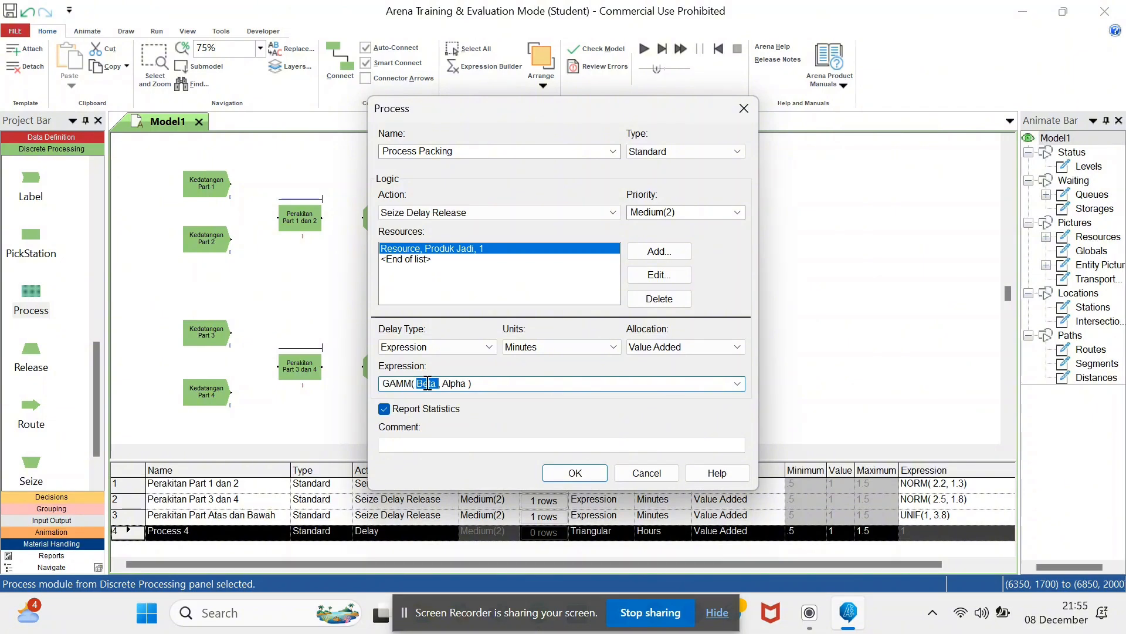
{"action": "type", "text": "2"}
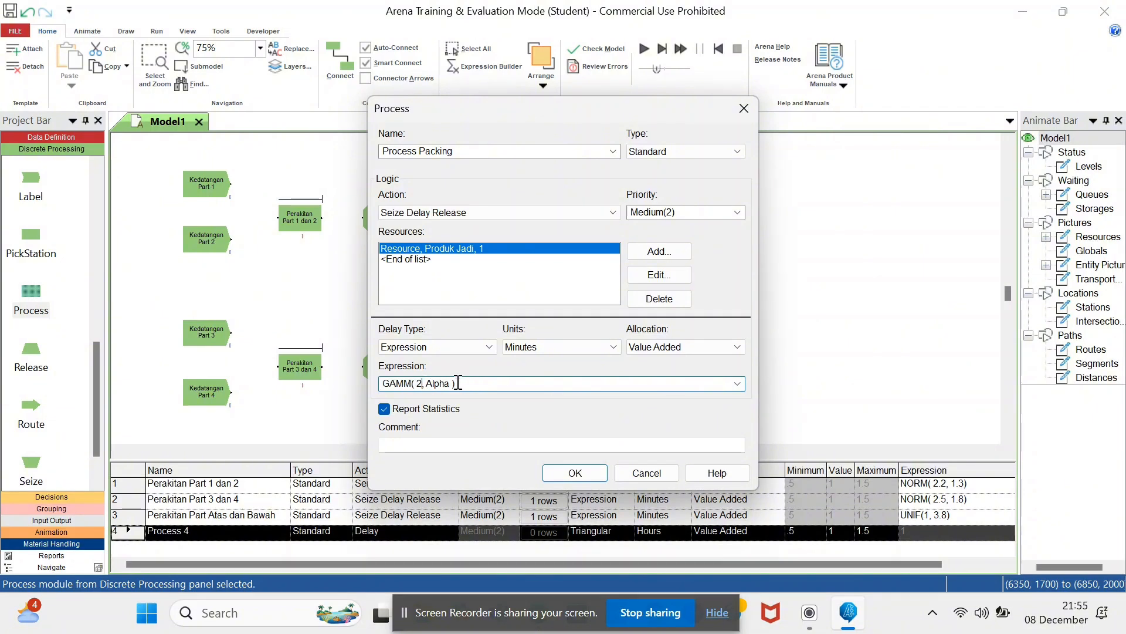
{"action": "double_click", "coordinate": [436, 385]}
{"action": "type", "text": "1.8"}
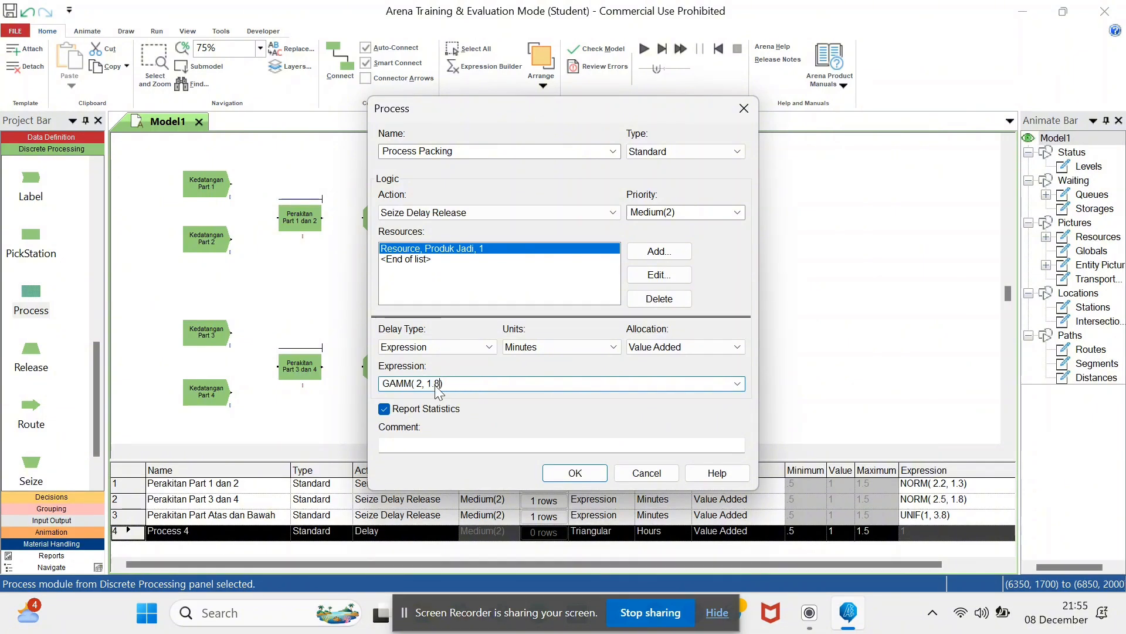
{"action": "left_click", "coordinate": [569, 474]}
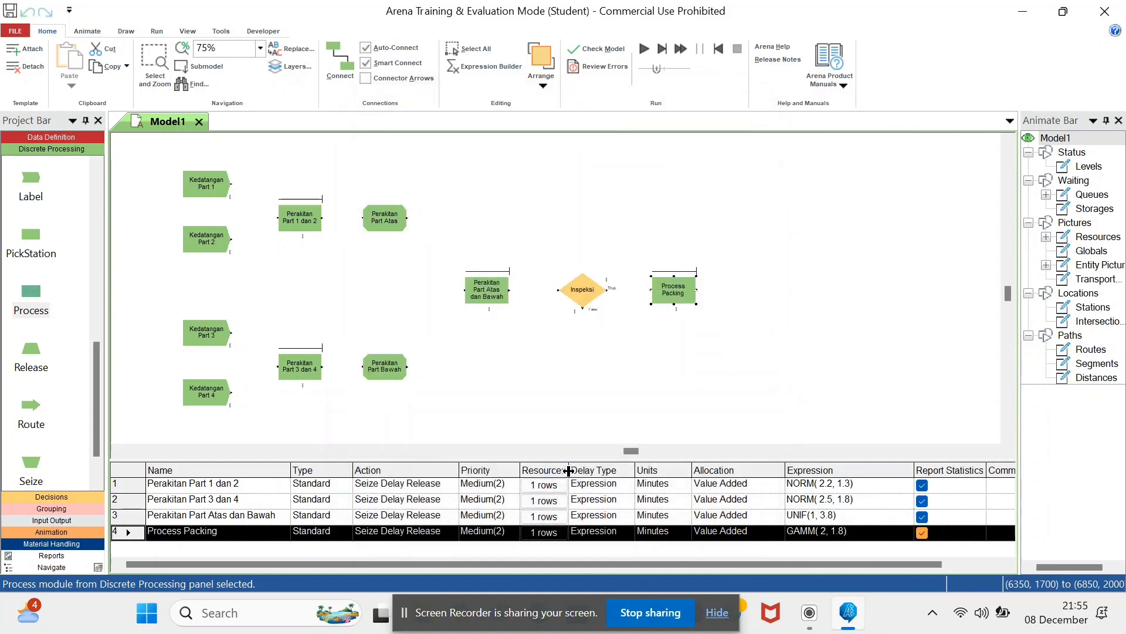
Step: Place an unconnected Dispose module named Selesai to the right of Process Packing
{"action": "scroll", "coordinate": [35, 285], "scroll_direction": "up", "scroll_amount": 5}
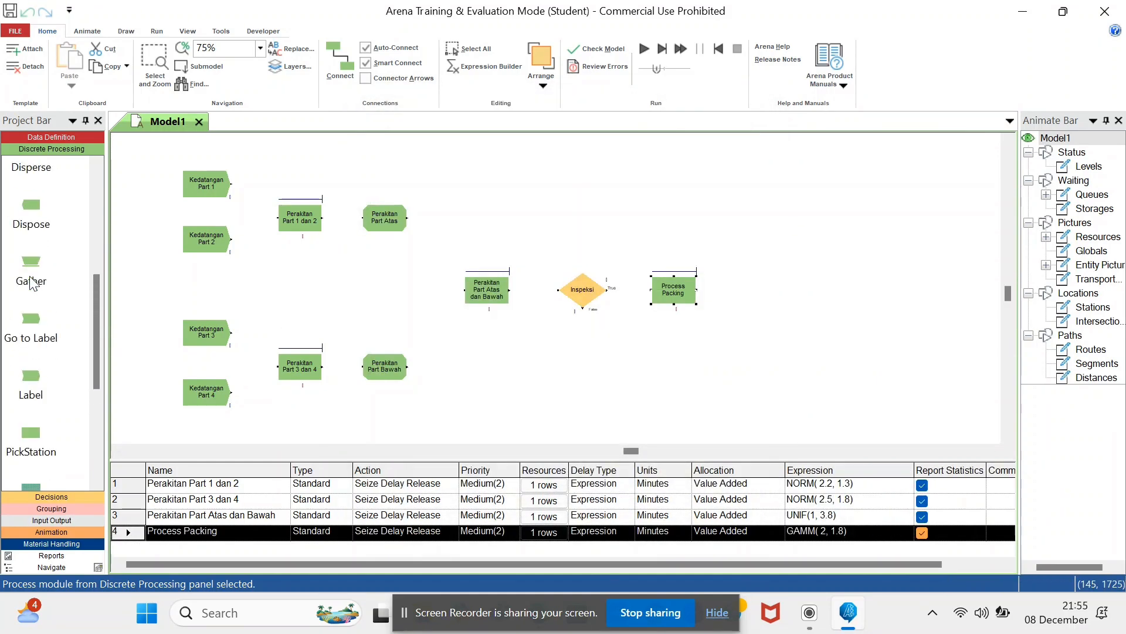
{"action": "left_click_drag", "start_coordinate": [33, 286], "coordinate": [740, 297]}
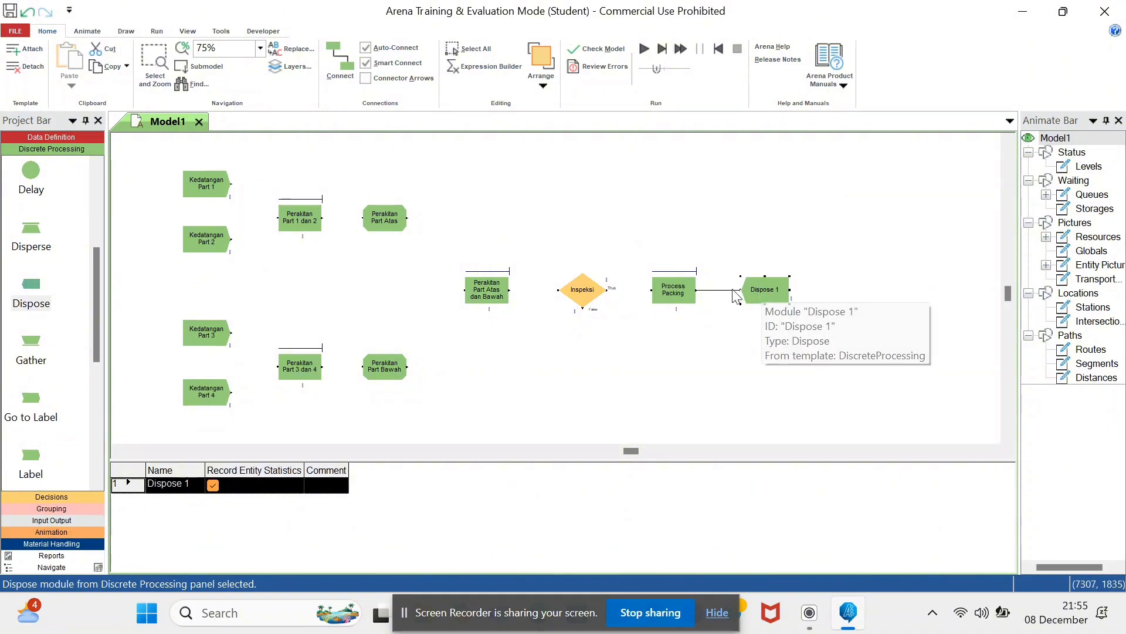
{"action": "right_click", "coordinate": [723, 290]}
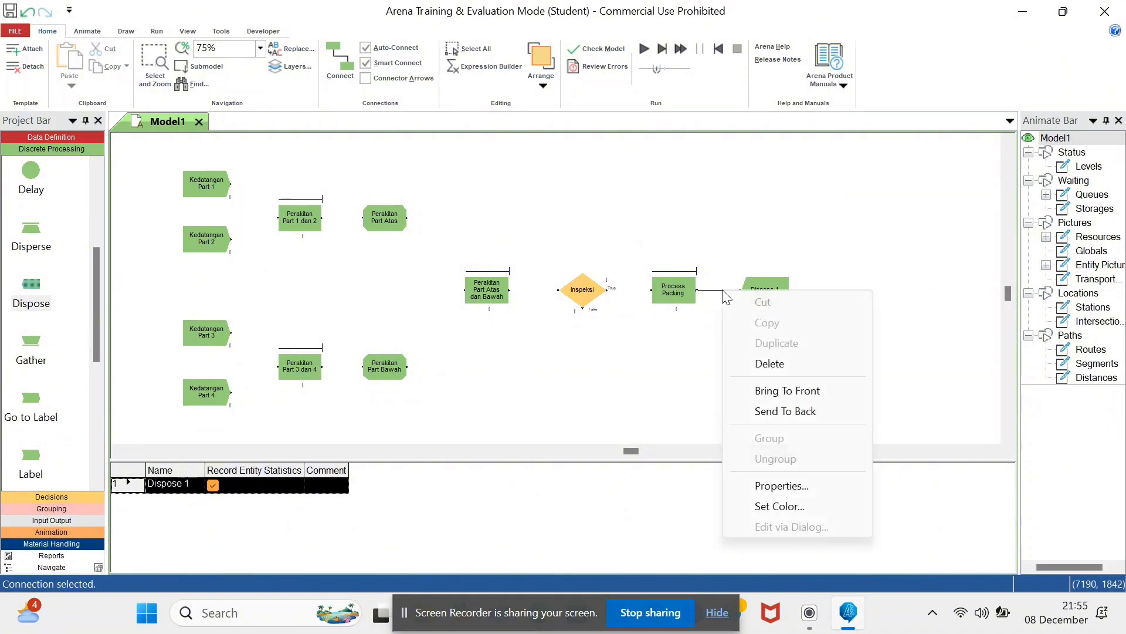
{"action": "left_click", "coordinate": [757, 364]}
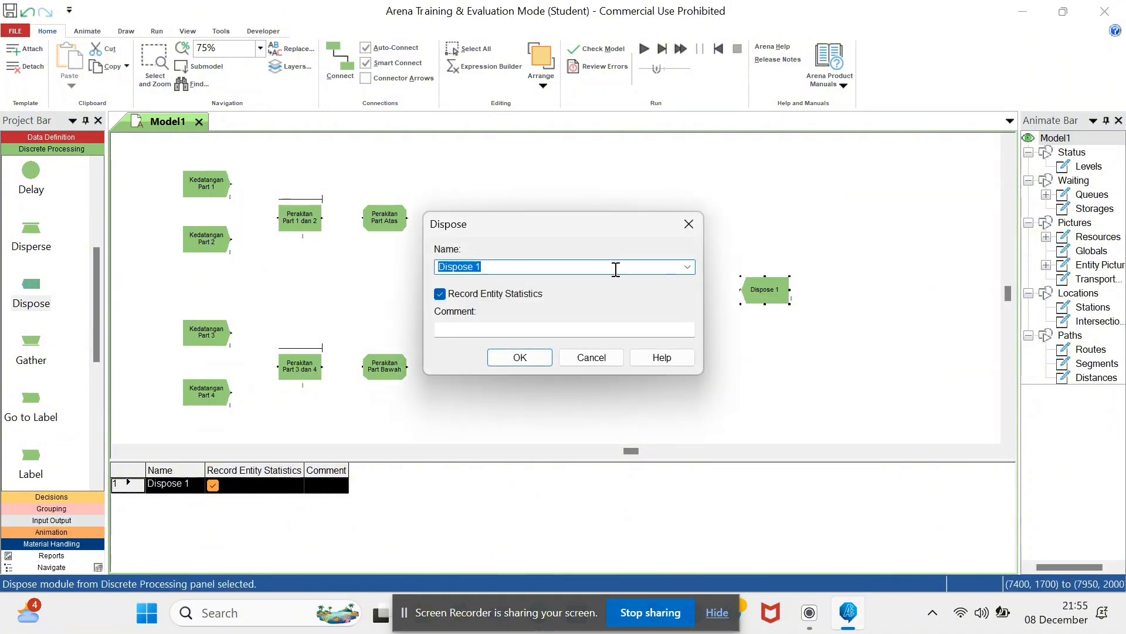
{"action": "type", "text": "Selesai"}
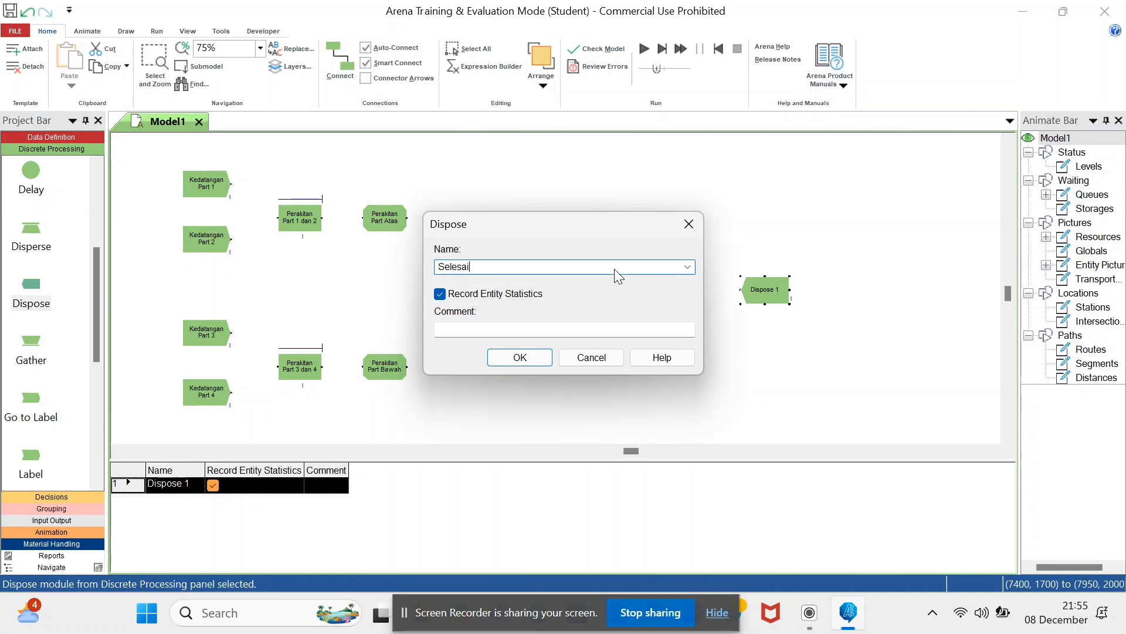
{"action": "left_click", "coordinate": [515, 356]}
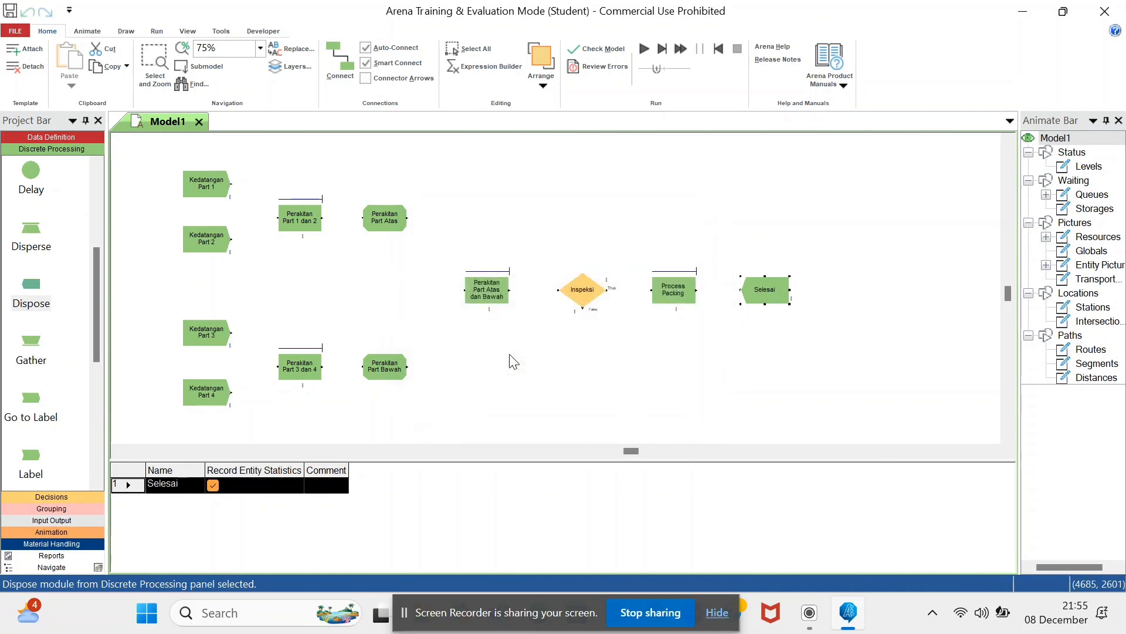
Step: Connect Kedatangan Part 1 and Kedatangan Part 2 to the Perakitan Part 1 dan 2 process
{"action": "left_click", "coordinate": [340, 62]}
{"action": "left_click", "coordinate": [231, 183]}
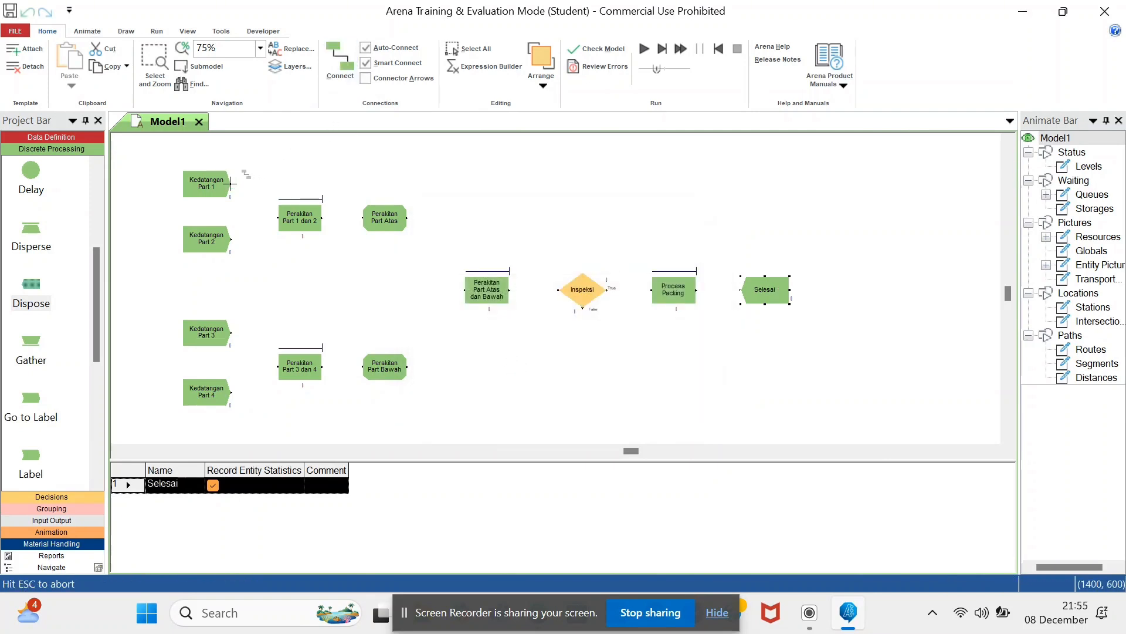
{"action": "left_click", "coordinate": [276, 218]}
{"action": "left_click", "coordinate": [341, 61]}
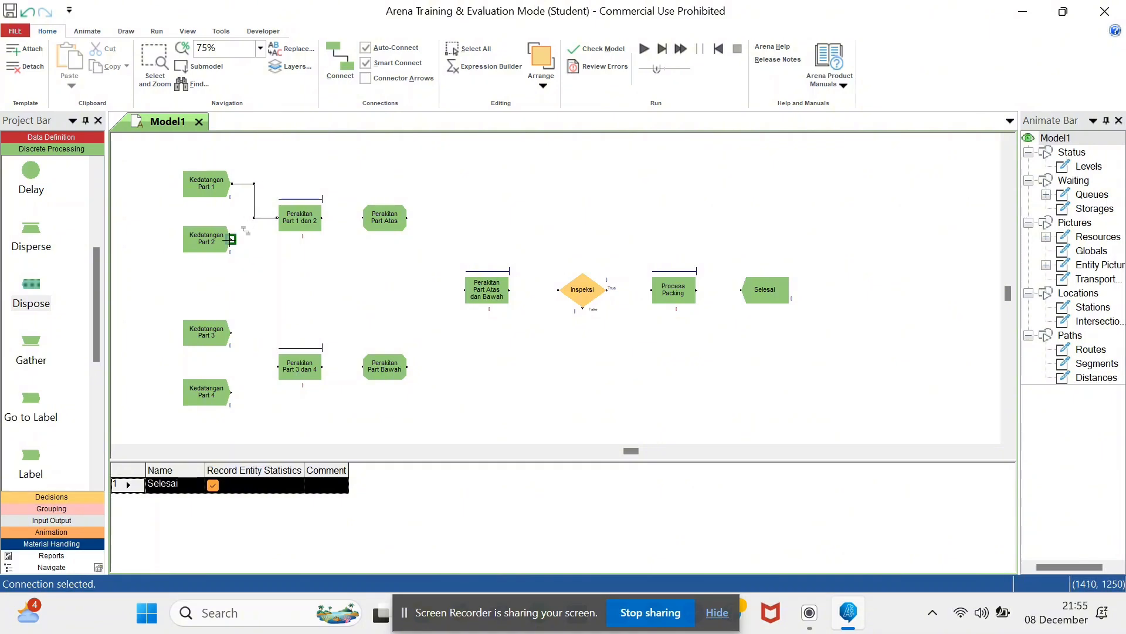
{"action": "left_click", "coordinate": [231, 239]}
{"action": "left_click", "coordinate": [277, 218]}
Step: Connect Kedatangan Part 3 and Kedatangan Part 4 to the Perakitan Part 3 dan 4 process
{"action": "left_click", "coordinate": [232, 332]}
{"action": "left_click", "coordinate": [277, 367]}
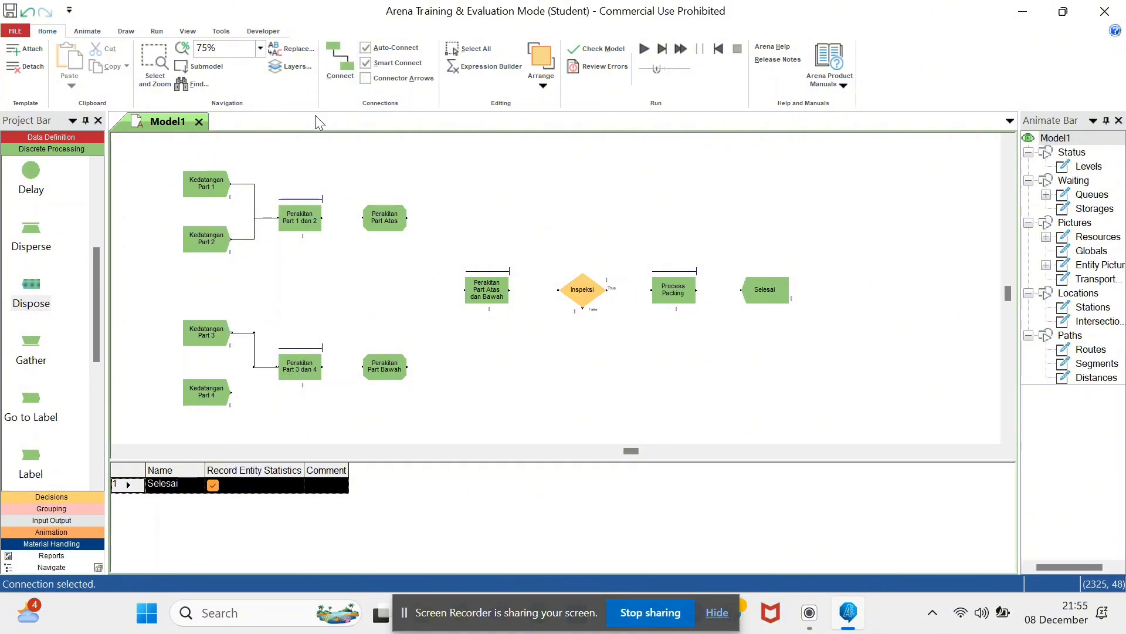
{"action": "left_click", "coordinate": [338, 65]}
{"action": "left_click", "coordinate": [231, 391]}
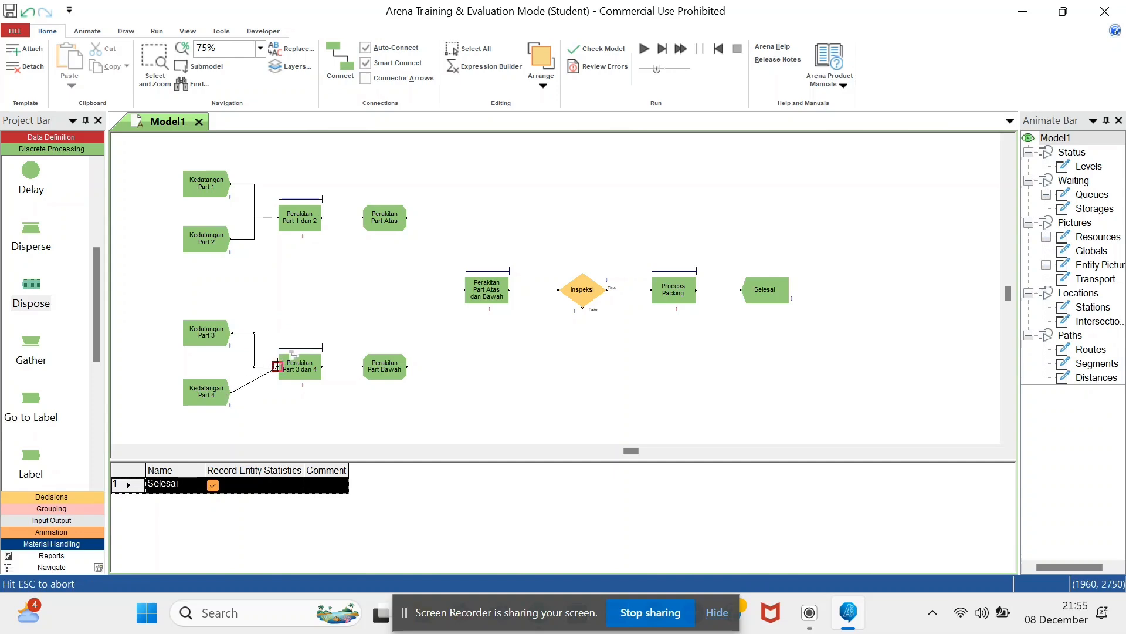
{"action": "left_click", "coordinate": [277, 367]}
Step: Connect Perakitan Part 1 dan 2 to Perakitan Part Atas, and Perakitan Part 3 dan 4 to Perakitan Part Bawah
{"action": "left_click", "coordinate": [337, 64]}
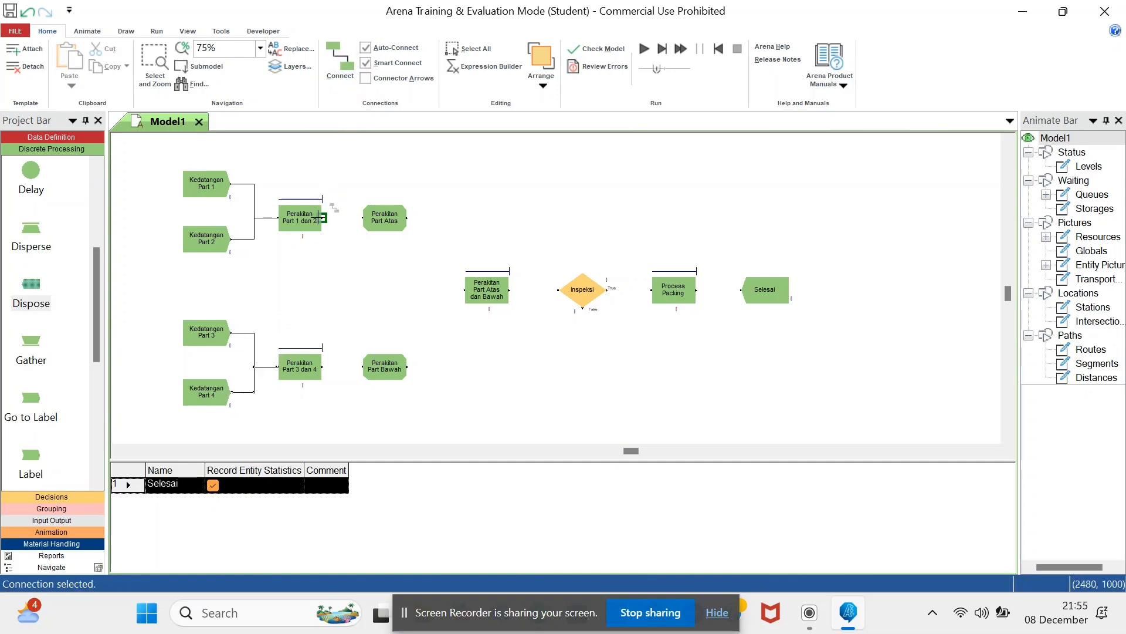
{"action": "left_click", "coordinate": [323, 217]}
{"action": "left_click", "coordinate": [363, 218]}
{"action": "left_click", "coordinate": [340, 64]}
{"action": "left_click", "coordinate": [323, 366]}
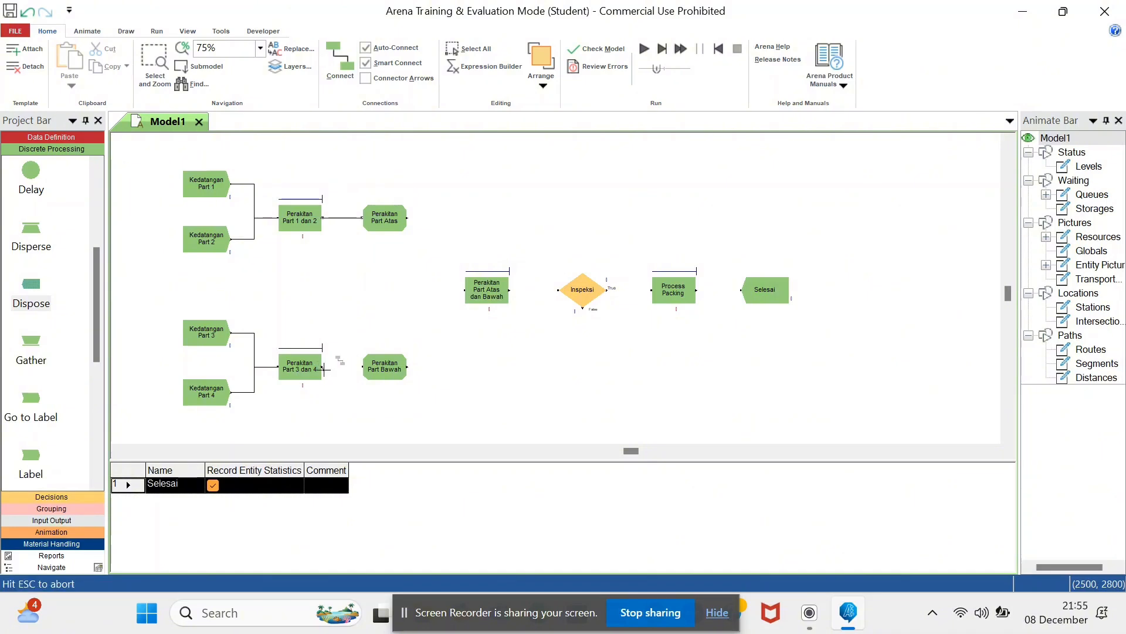
{"action": "left_click", "coordinate": [362, 366]}
Step: Connect Perakitan Part Atas and Perakitan Part Bawah to the Perakitan Part Atas dan Bawah process
{"action": "left_click", "coordinate": [339, 65]}
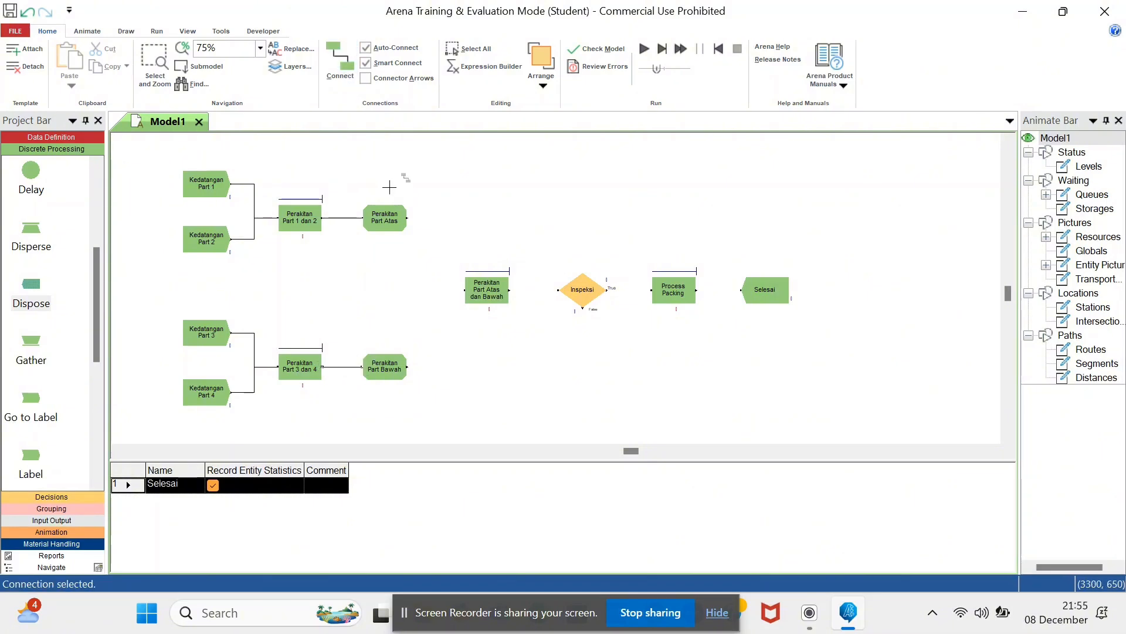
{"action": "left_click", "coordinate": [409, 217]}
{"action": "left_click", "coordinate": [465, 289]}
{"action": "left_click", "coordinate": [339, 64]}
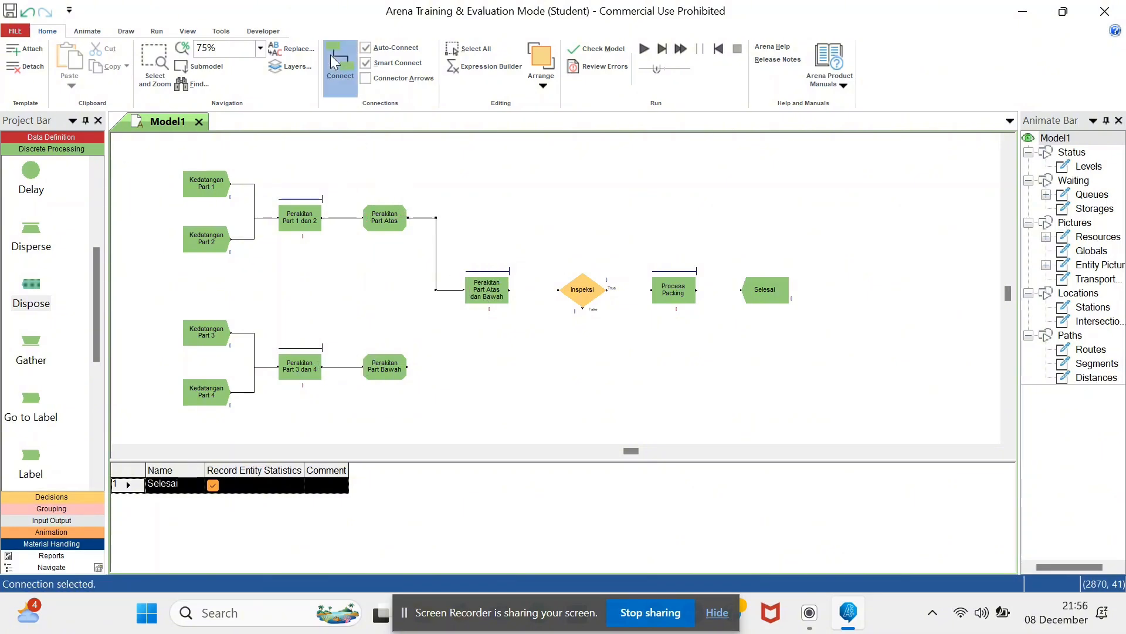
{"action": "left_click", "coordinate": [409, 366]}
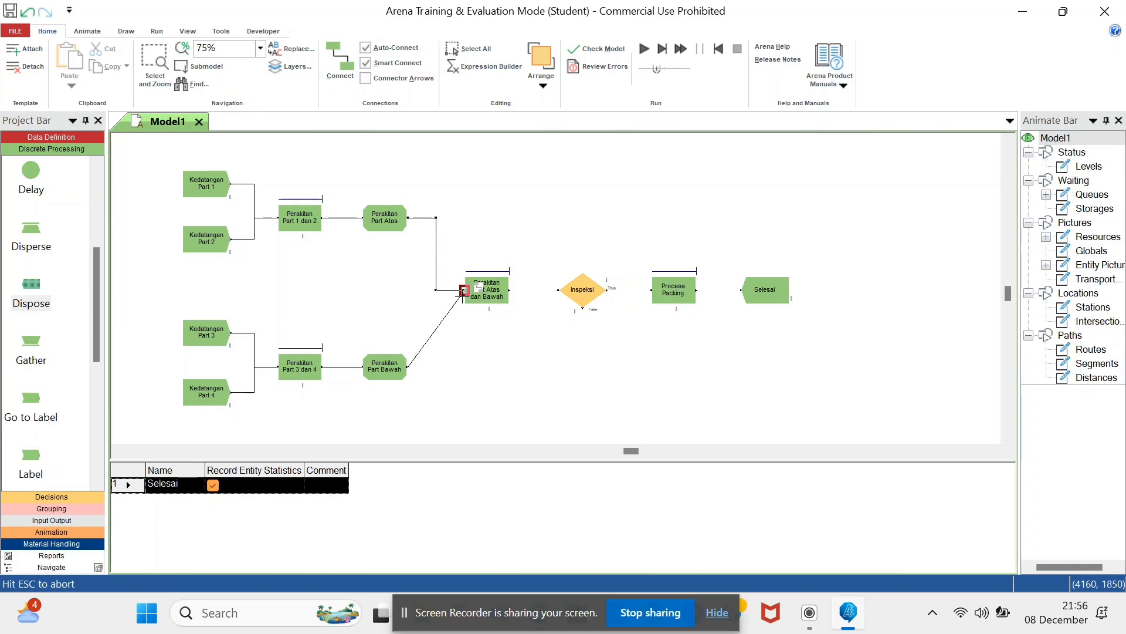
{"action": "left_click", "coordinate": [465, 289]}
Step: Connect Perakitan Part Atas dan Bawah to Inspeksi, and the True exit of Inspeksi to Process Packing
{"action": "left_click", "coordinate": [353, 83]}
{"action": "left_click", "coordinate": [509, 290]}
{"action": "left_click", "coordinate": [558, 289]}
{"action": "left_click", "coordinate": [341, 65]}
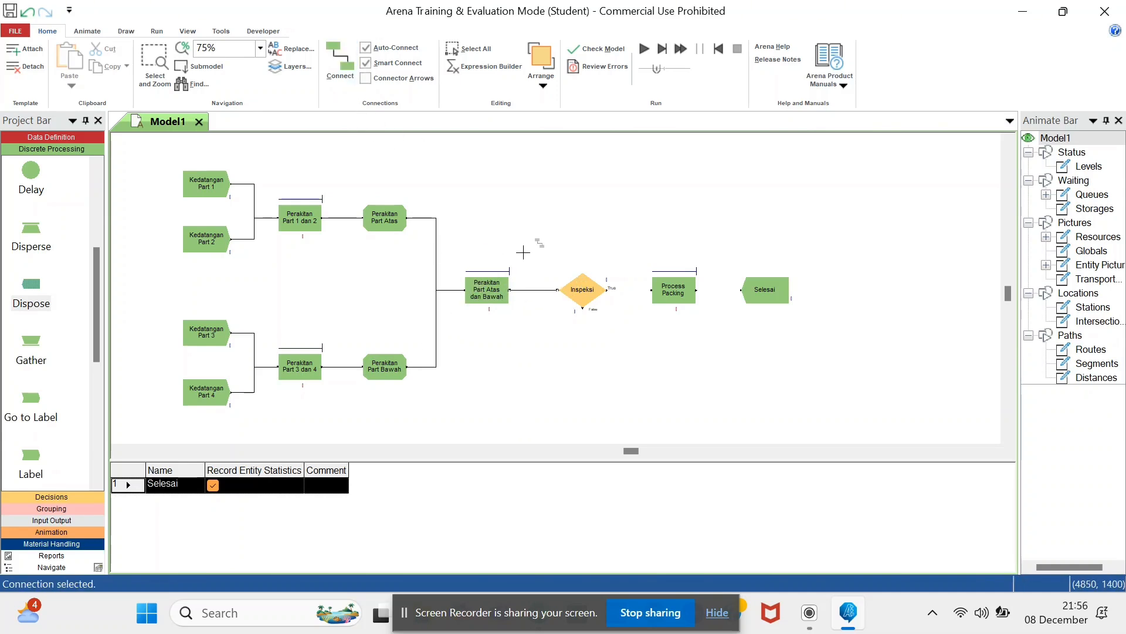
{"action": "left_click", "coordinate": [607, 289]}
{"action": "left_click", "coordinate": [651, 289]}
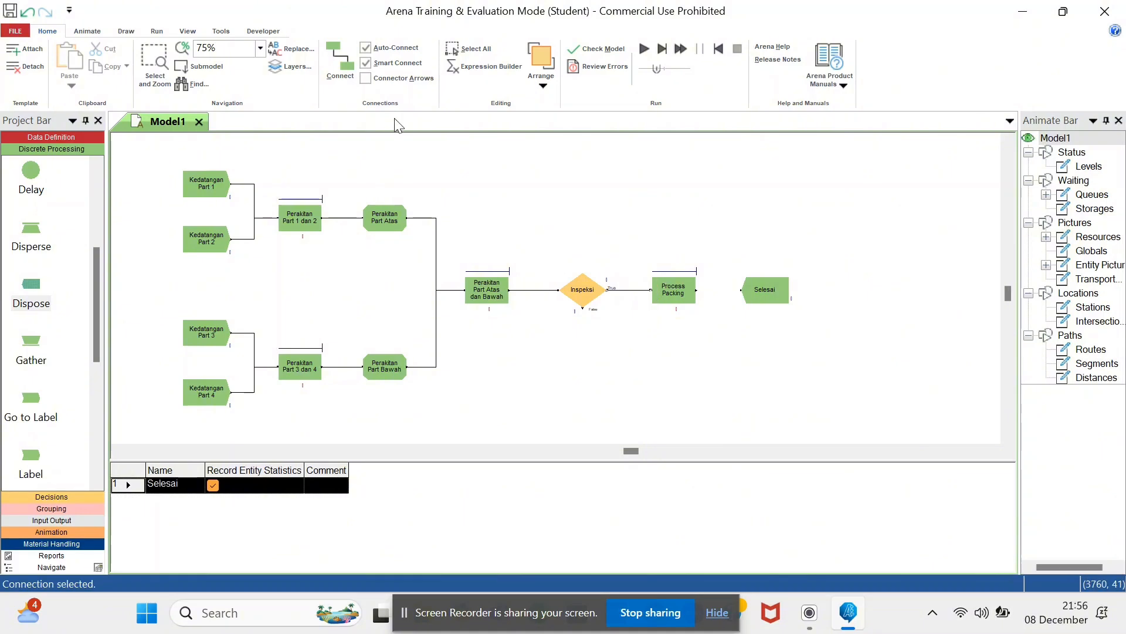
Step: Connect the False exit of Inspeksi back to the input of the Perakitan Part 3 dan 4 process
{"action": "left_click", "coordinate": [346, 79]}
{"action": "left_click", "coordinate": [583, 307]}
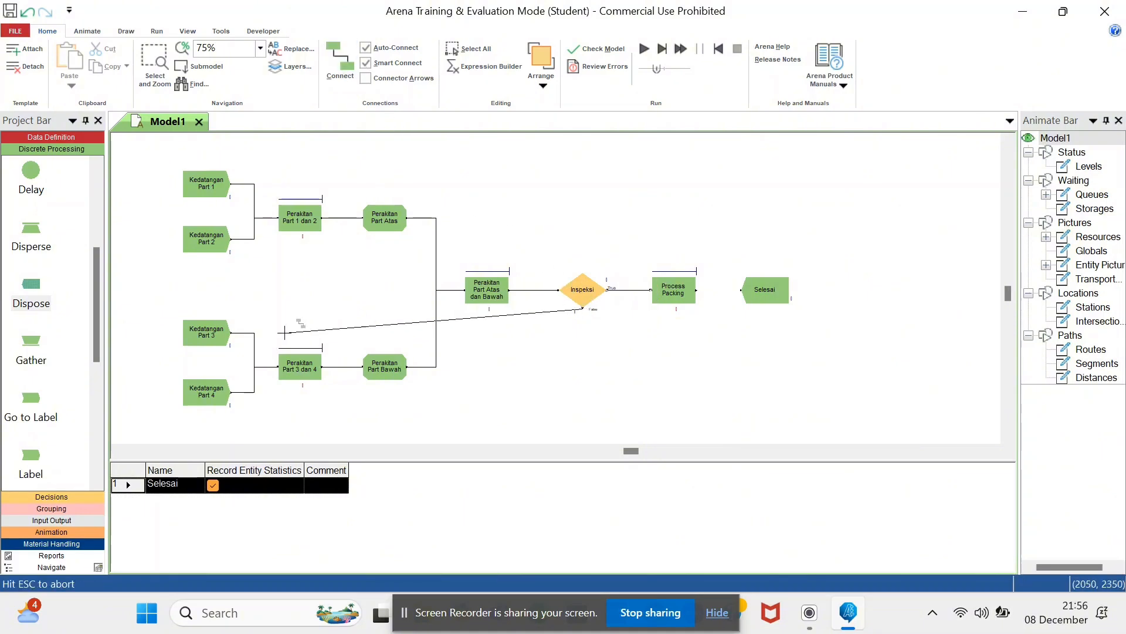
{"action": "left_click", "coordinate": [278, 367]}
Step: Connect Process Packing to the Selesai dispose module and check the model for errors
{"action": "left_click", "coordinate": [340, 64]}
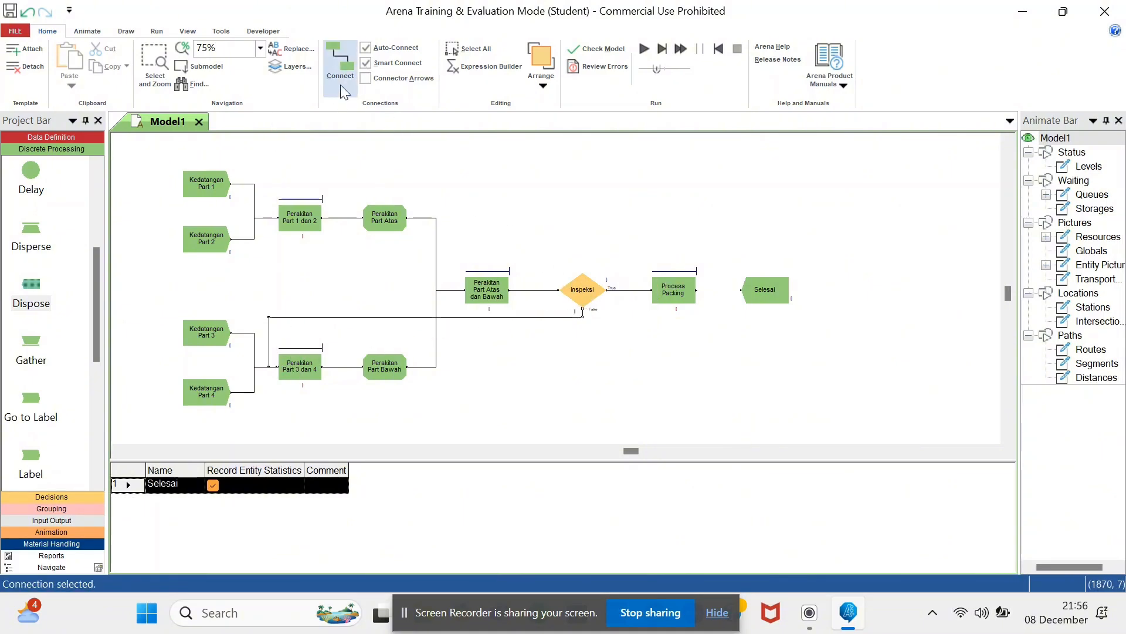
{"action": "left_click", "coordinate": [696, 289]}
{"action": "left_click", "coordinate": [741, 290]}
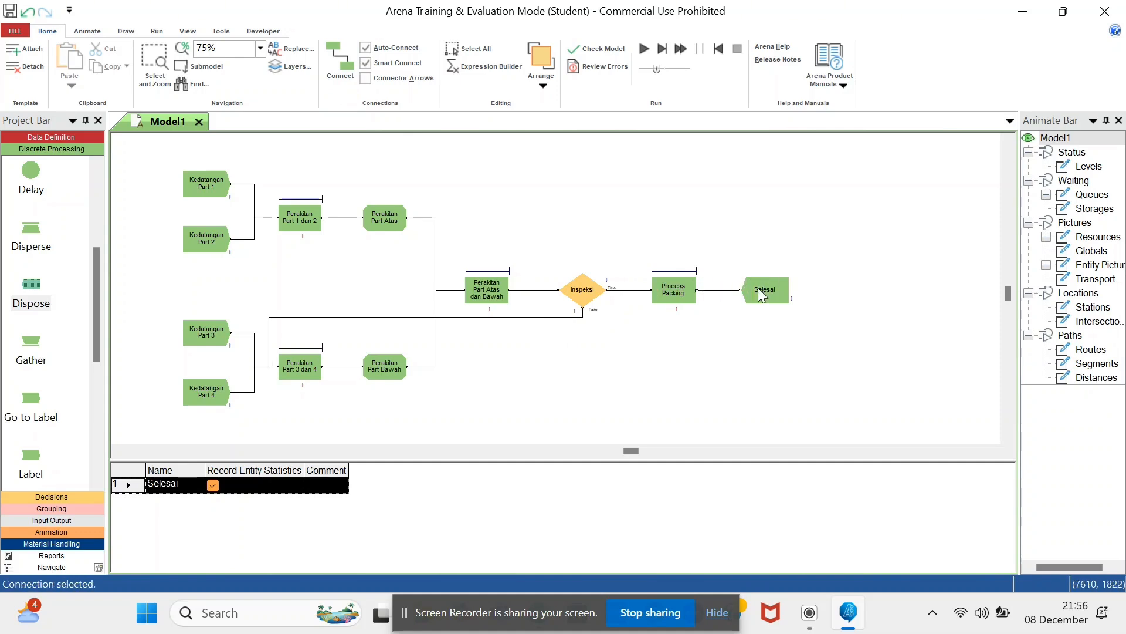
{"action": "left_click", "coordinate": [610, 49]}
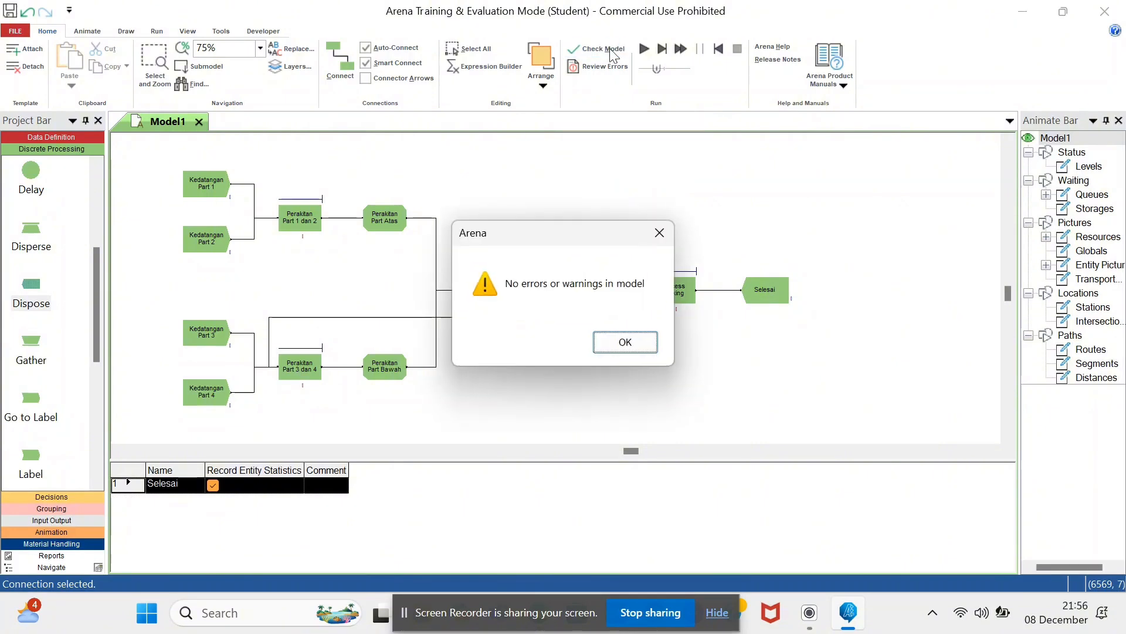
{"action": "left_click", "coordinate": [638, 336]}
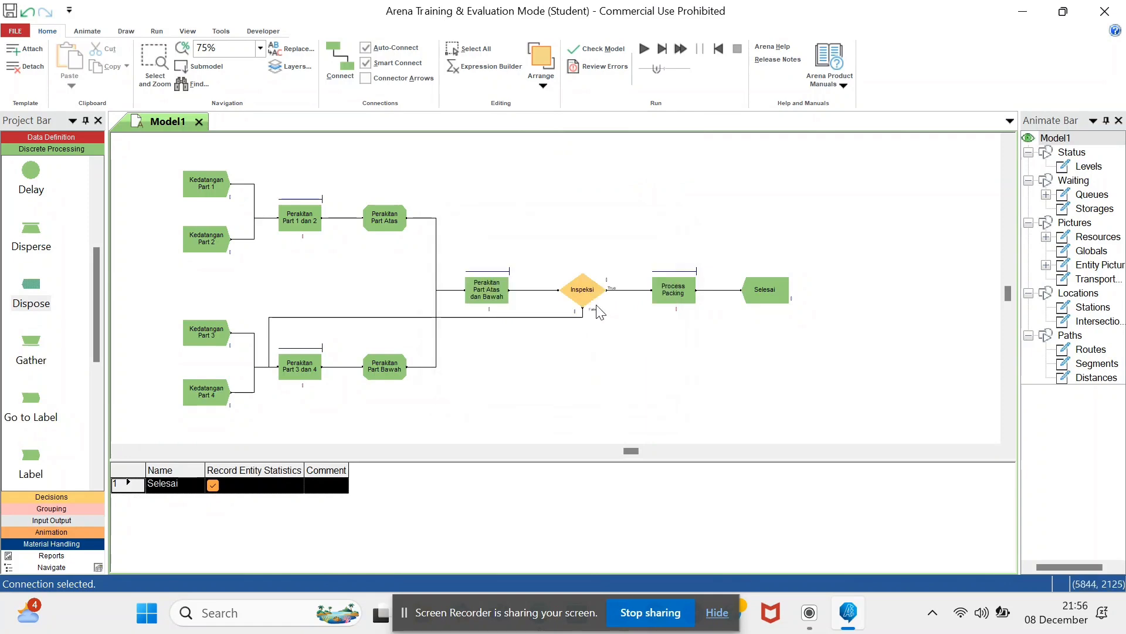
Step: Set the replication length to 1 hour in the run setup's replication parameters
{"action": "left_click", "coordinate": [157, 31]}
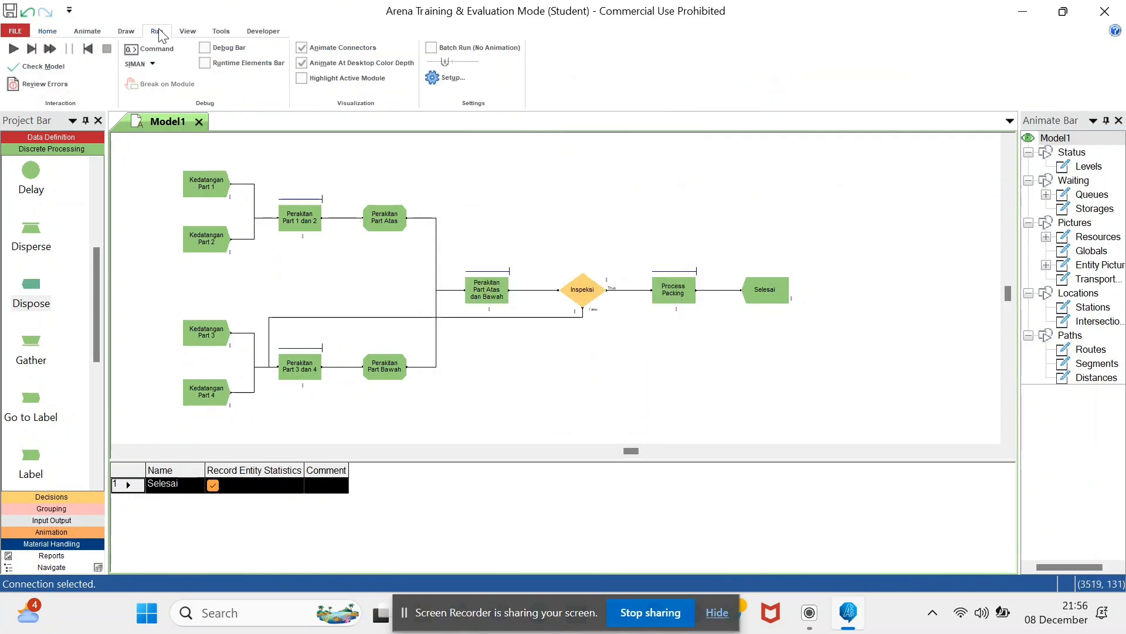
{"action": "left_click", "coordinate": [447, 83]}
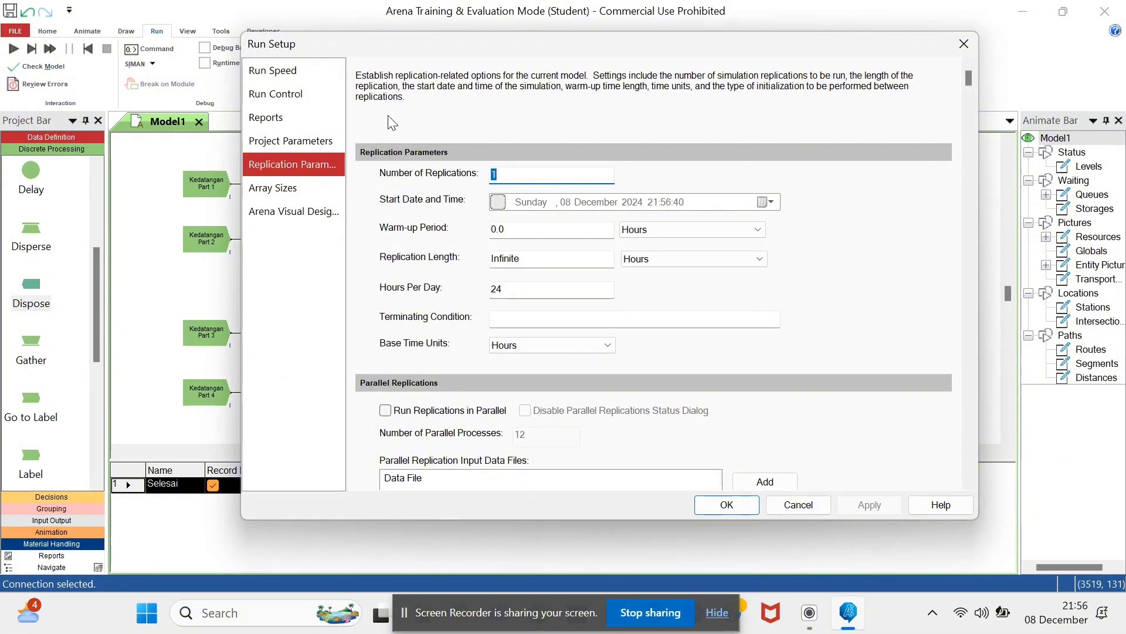
{"action": "left_click", "coordinate": [319, 161]}
{"action": "left_click", "coordinate": [522, 259]}
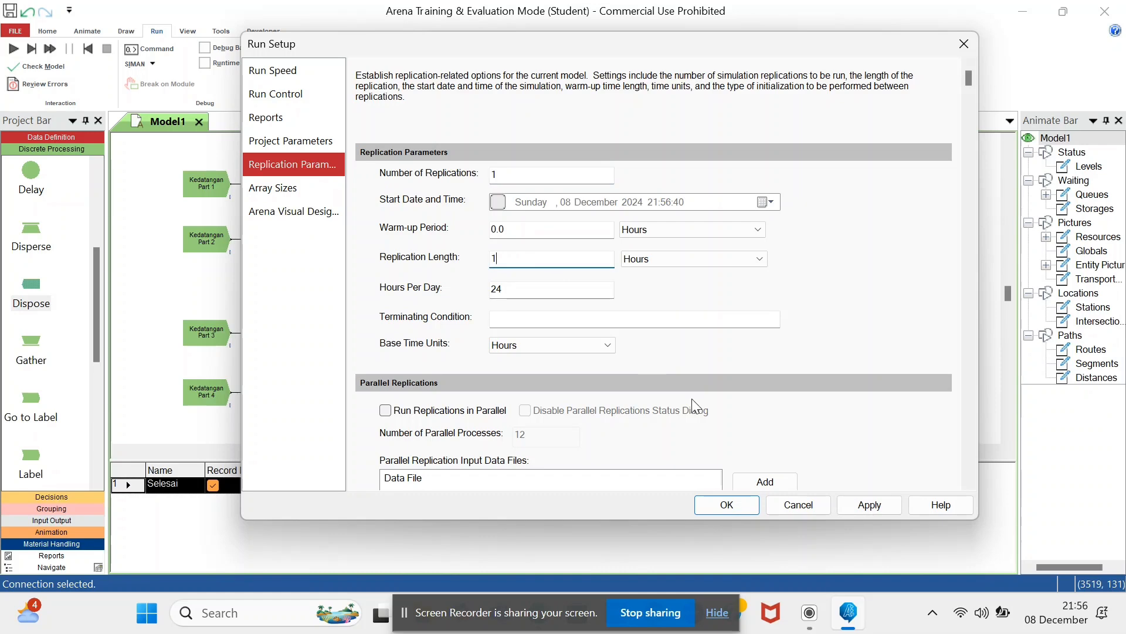
{"action": "left_click", "coordinate": [868, 503]}
{"action": "left_click", "coordinate": [729, 504]}
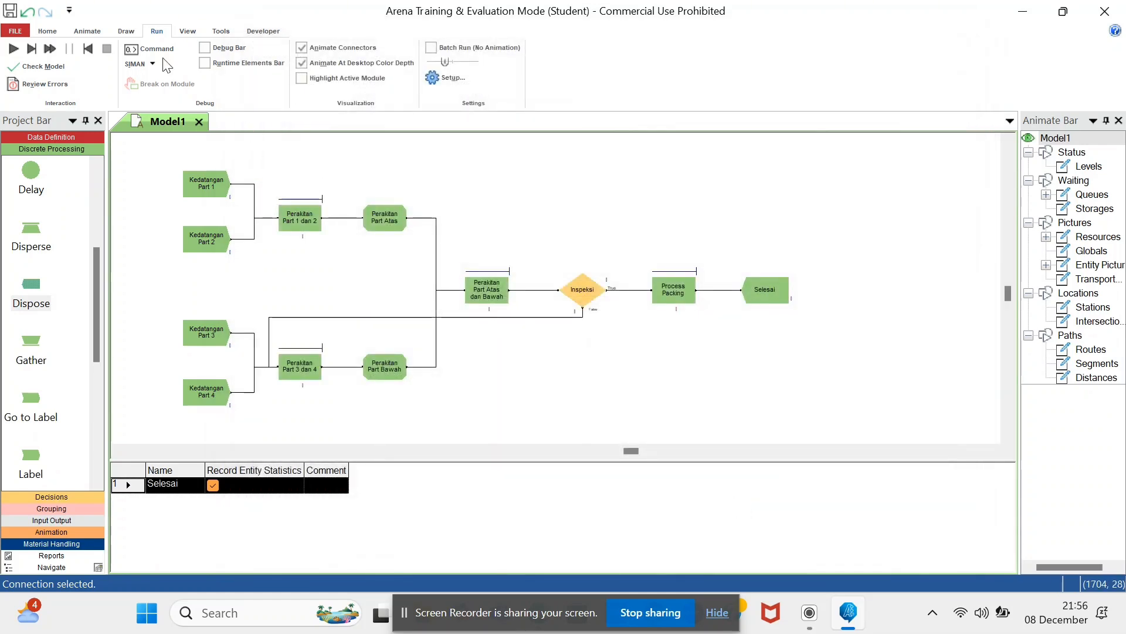
Step: Place a digital 24-hour animation clock below the Process Packing and Selesai modules
{"action": "left_click", "coordinate": [94, 31]}
{"action": "left_click", "coordinate": [32, 49]}
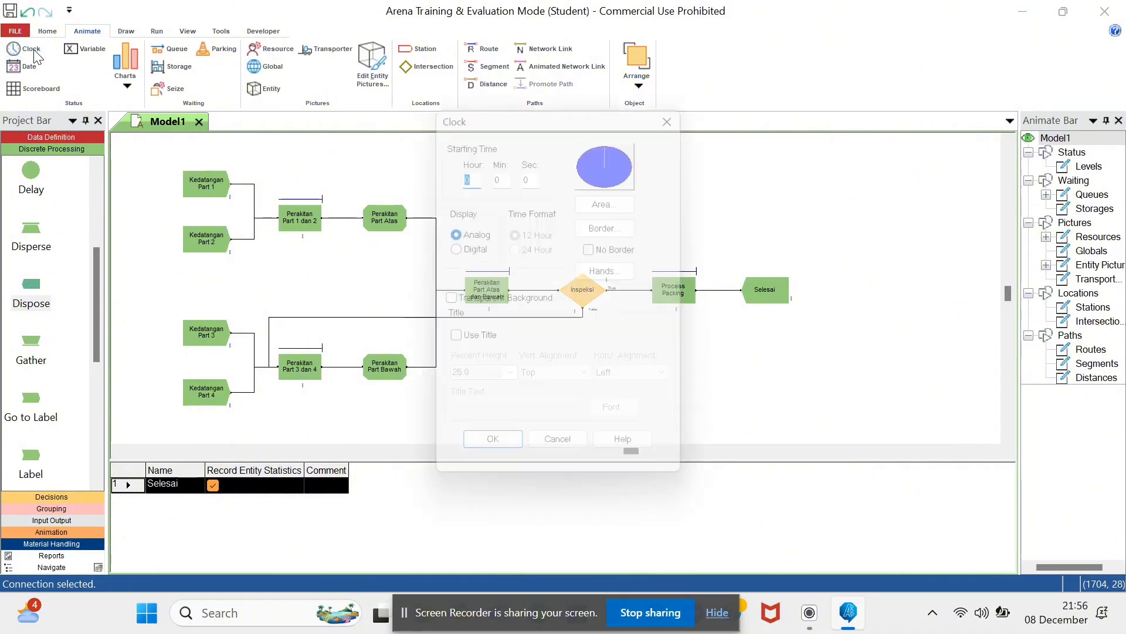
{"action": "left_click", "coordinate": [451, 247]}
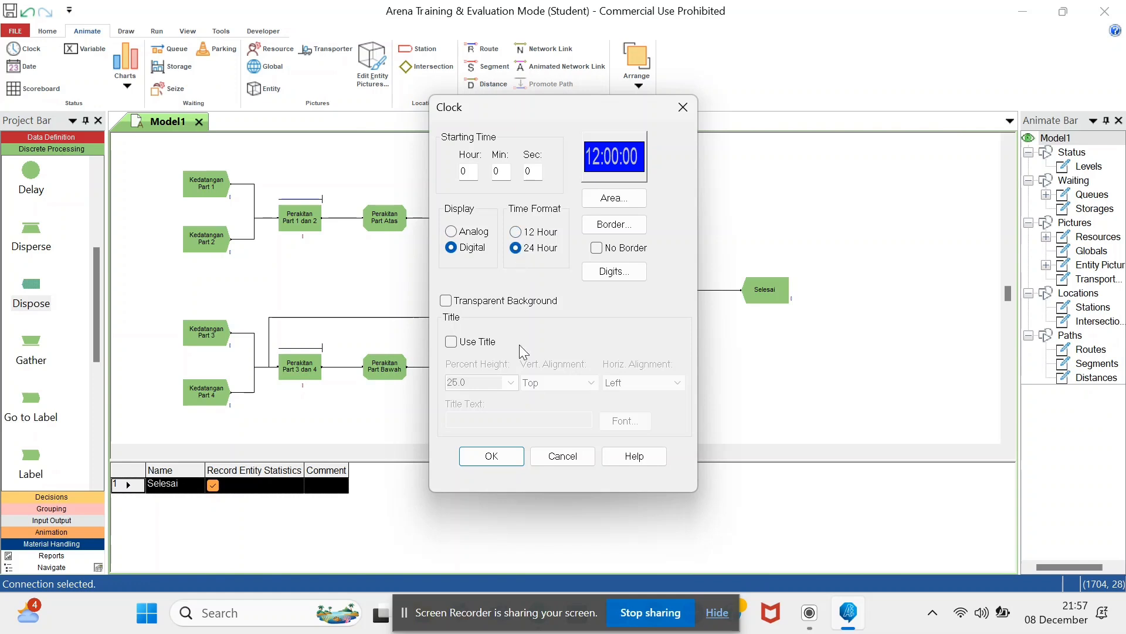
{"action": "left_click", "coordinate": [501, 452]}
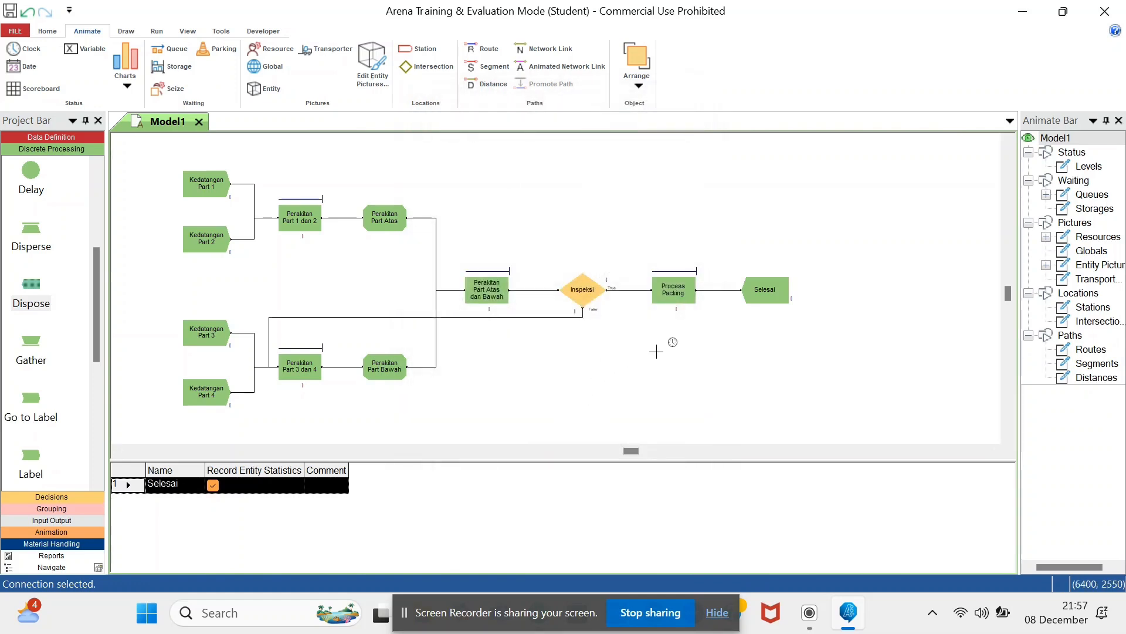
{"action": "left_click_drag", "start_coordinate": [655, 351], "coordinate": [834, 397]}
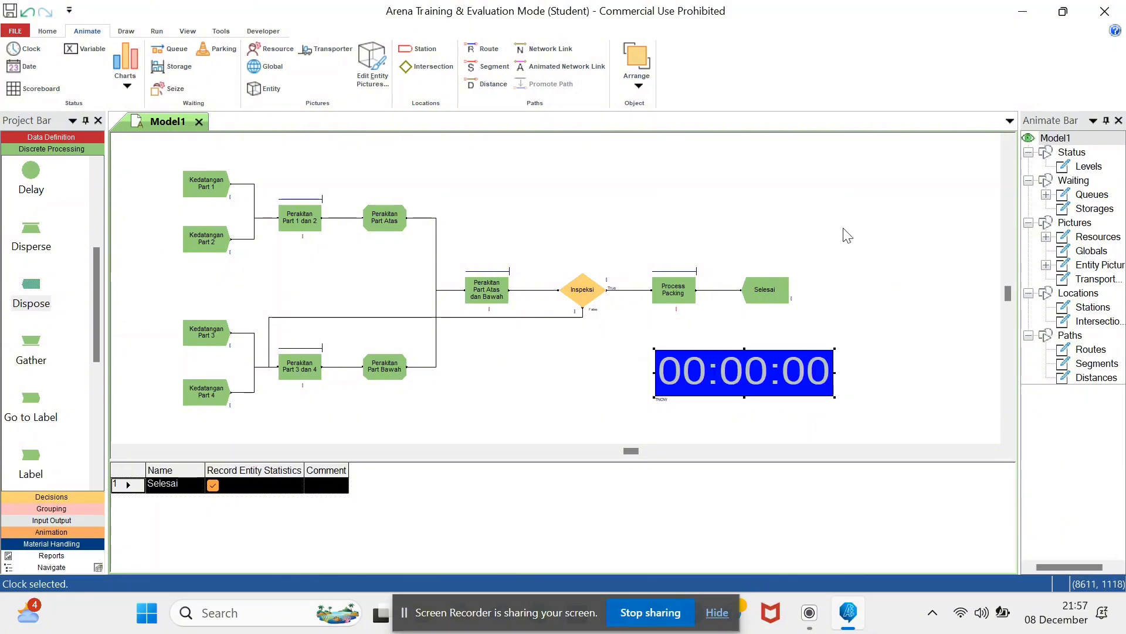
Step: Run the simulation at an animation speed factor of 0.000867, raising the factor to 0.003309 partway through the run
{"action": "left_click", "coordinate": [58, 33]}
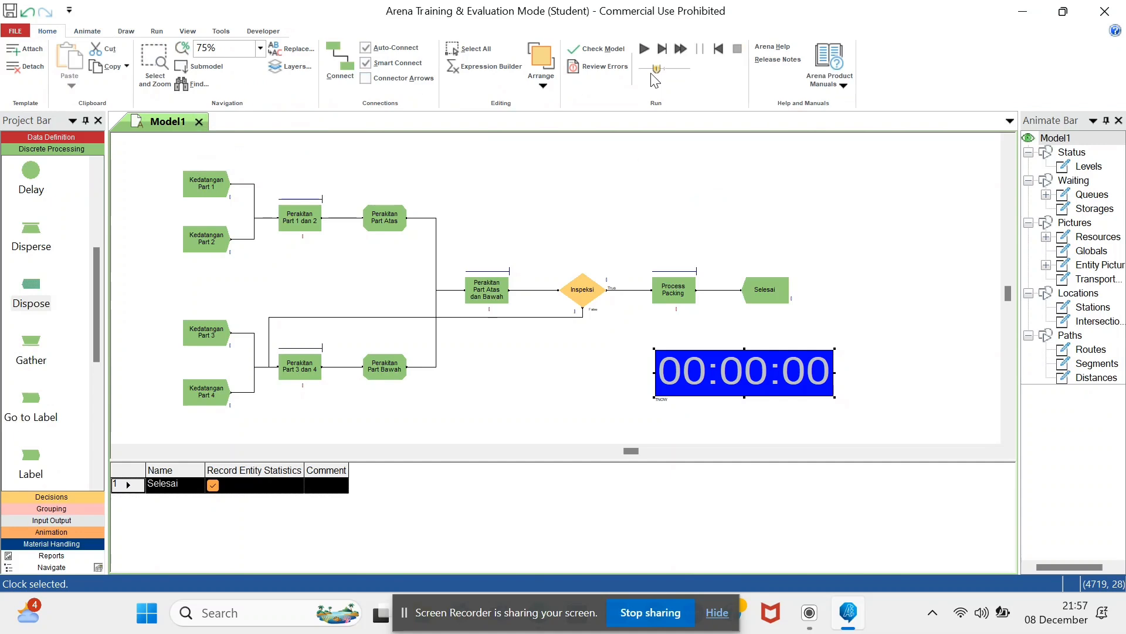
{"action": "left_click_drag", "start_coordinate": [656, 69], "coordinate": [639, 69]}
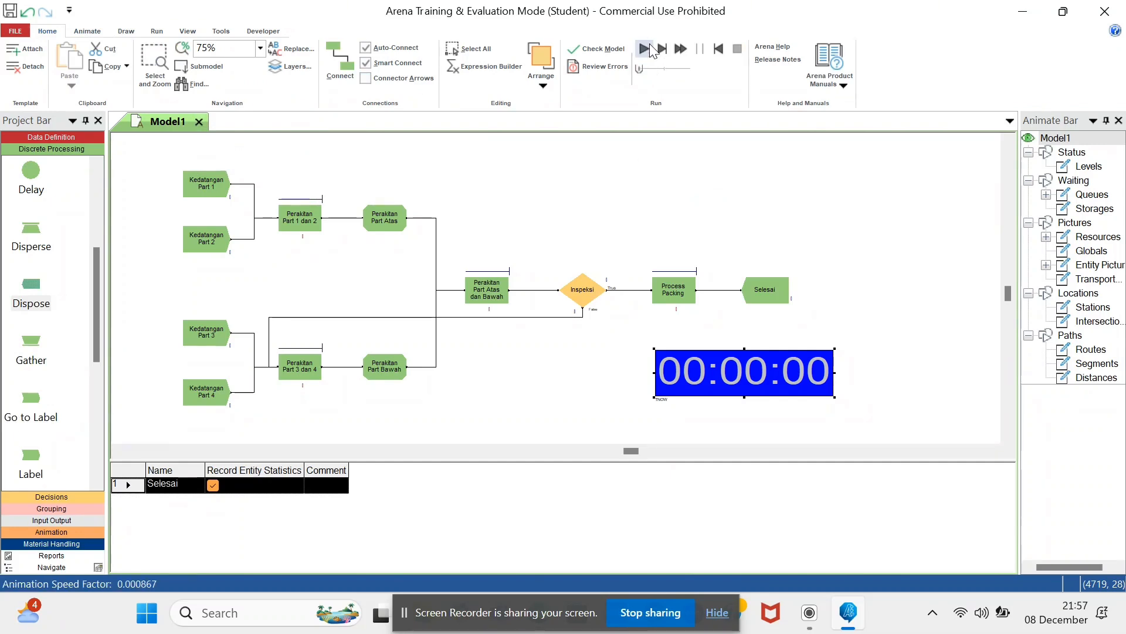
{"action": "left_click", "coordinate": [645, 49]}
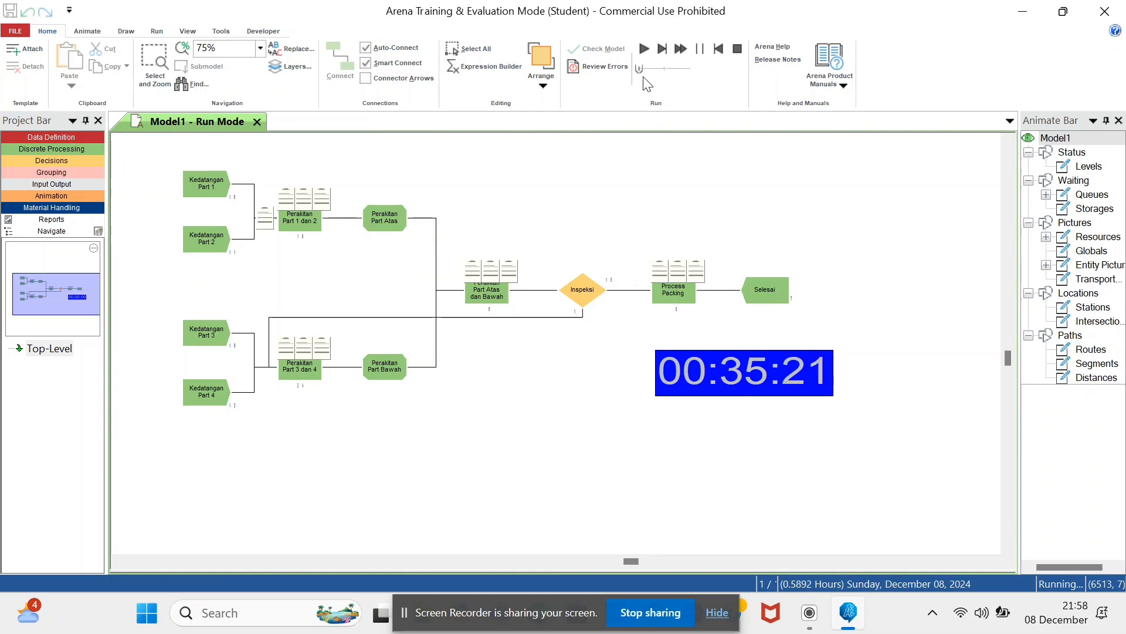
{"action": "left_click_drag", "start_coordinate": [640, 69], "coordinate": [646, 69]}
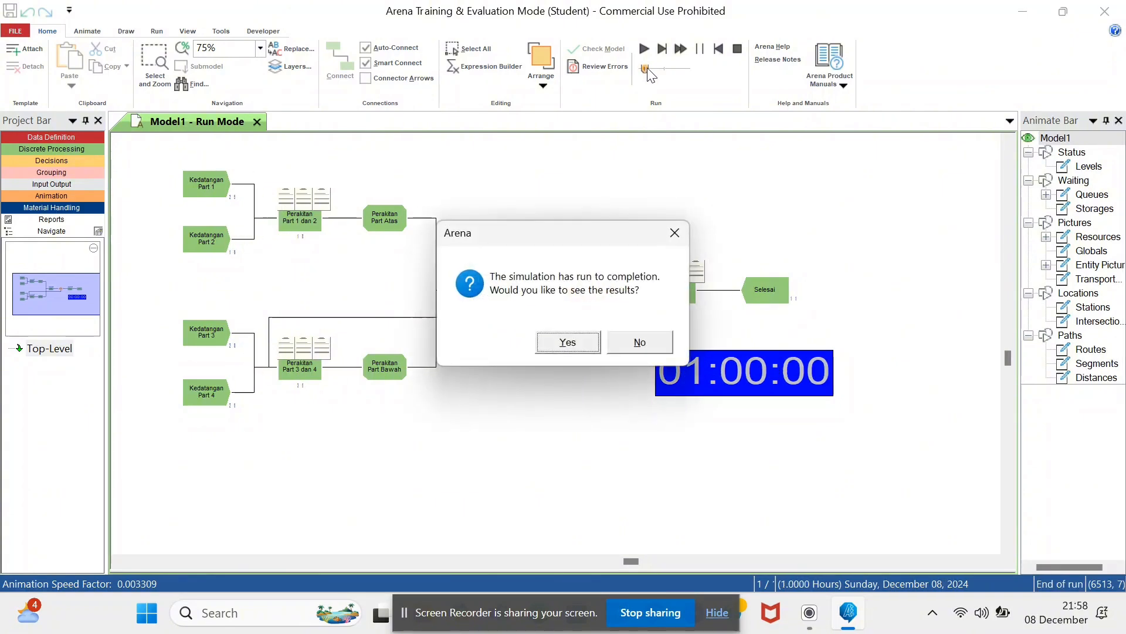
Step: Open the simulation results in Excel, enabling the report's active content and marking the file as a trusted document
{"action": "left_click", "coordinate": [568, 342]}
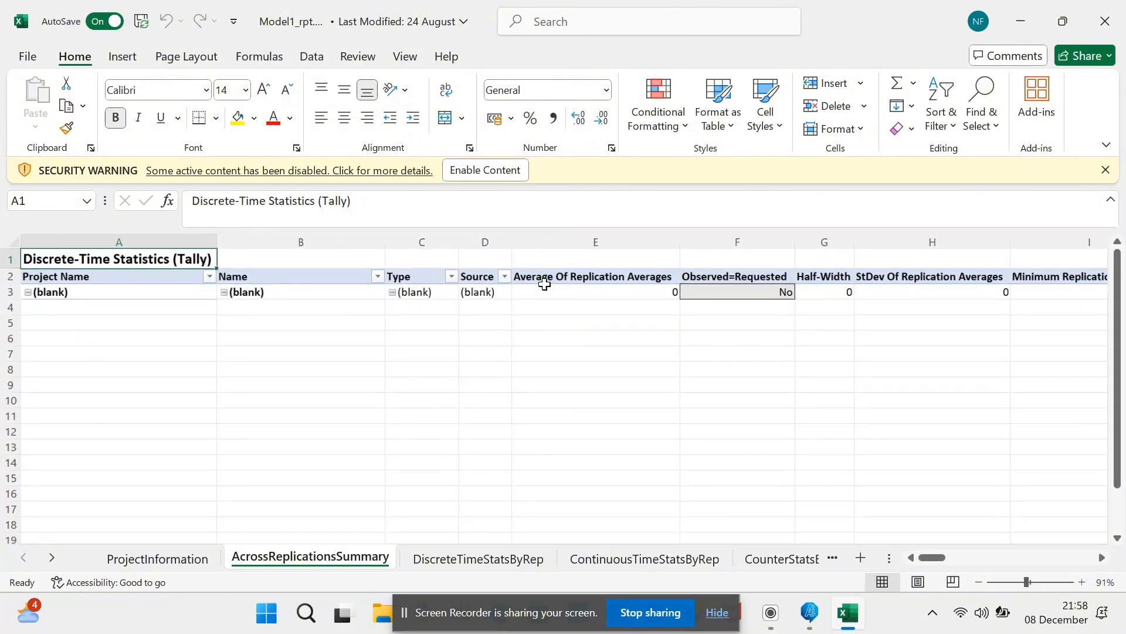
{"action": "left_click", "coordinate": [506, 175]}
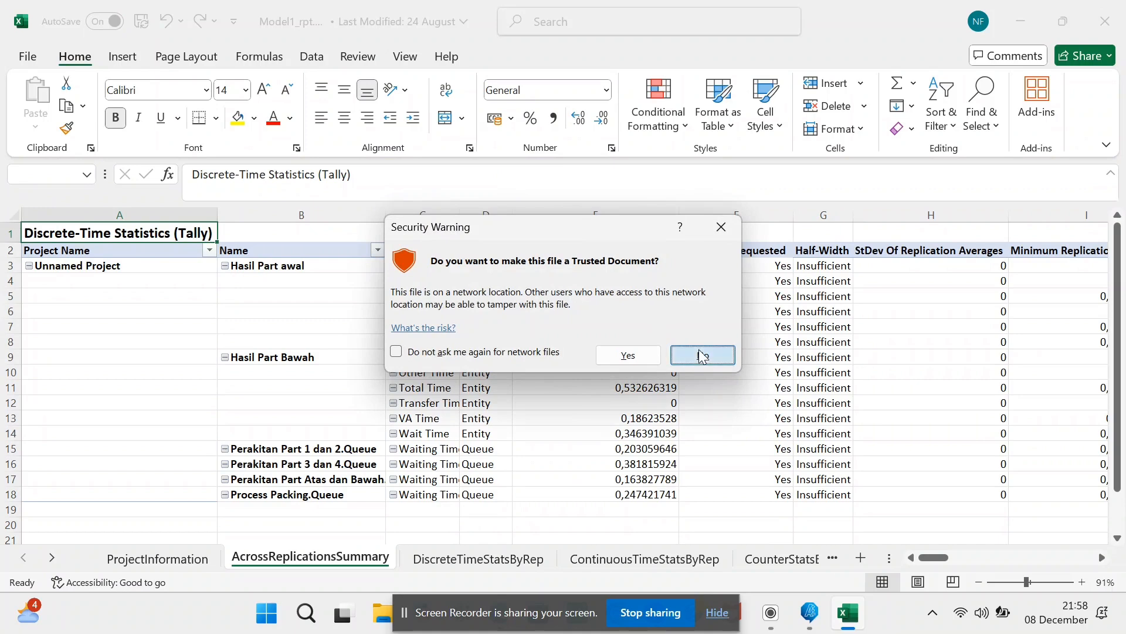
{"action": "left_click", "coordinate": [615, 359]}
Step: Review the ProjectInformation sheet and all the statistics tables across the AcrossReplicationsSummary sheet
{"action": "scroll", "coordinate": [614, 360], "scroll_direction": "down", "scroll_amount": 3}
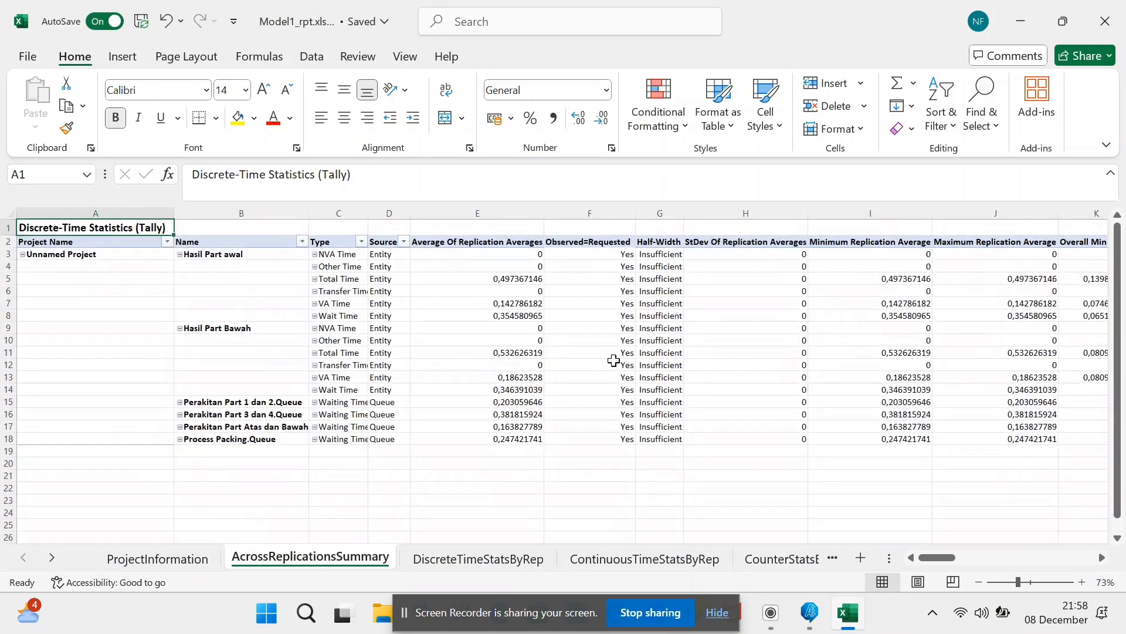
{"action": "left_click", "coordinate": [199, 561]}
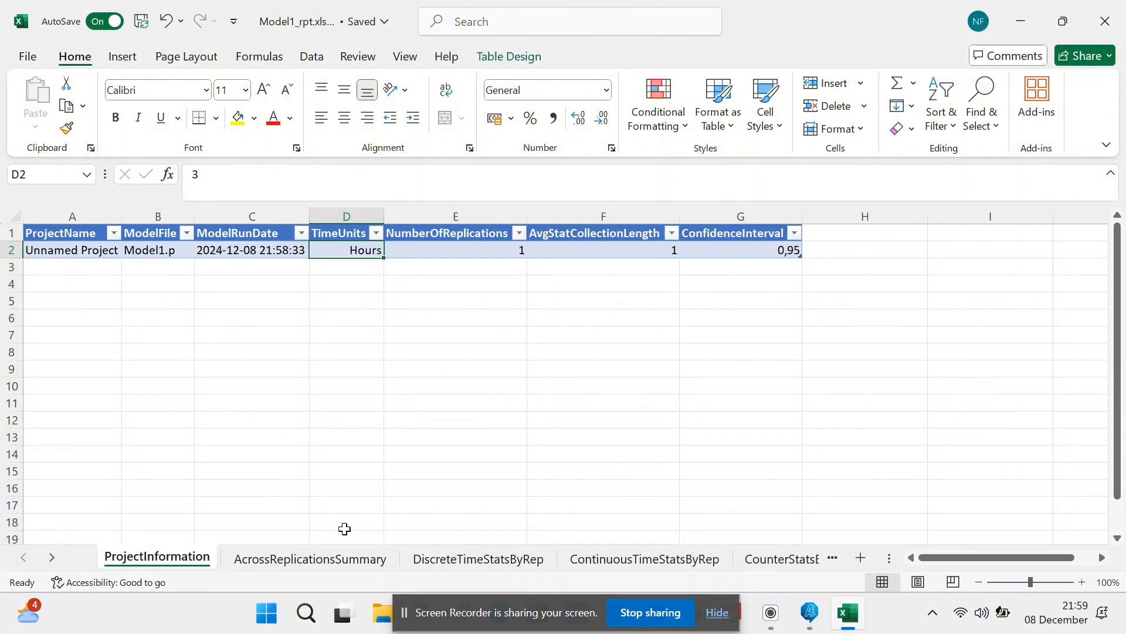
{"action": "left_click", "coordinate": [352, 561]}
{"action": "scroll", "coordinate": [435, 481], "scroll_direction": "right", "scroll_amount": 5}
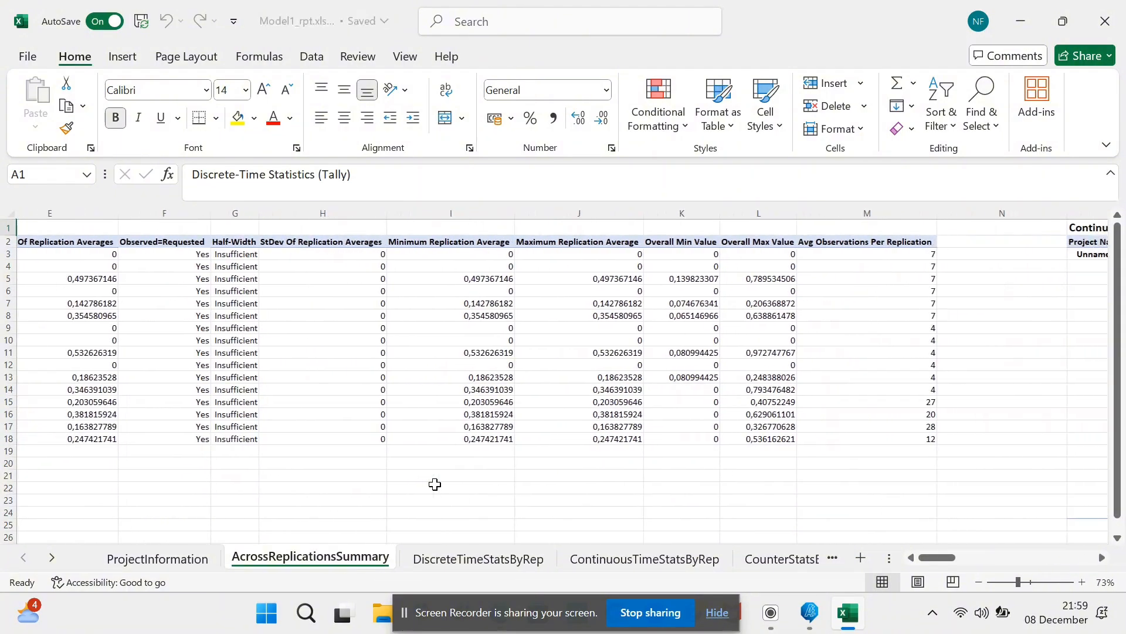
{"action": "scroll", "coordinate": [435, 484], "scroll_direction": "right", "scroll_amount": 8}
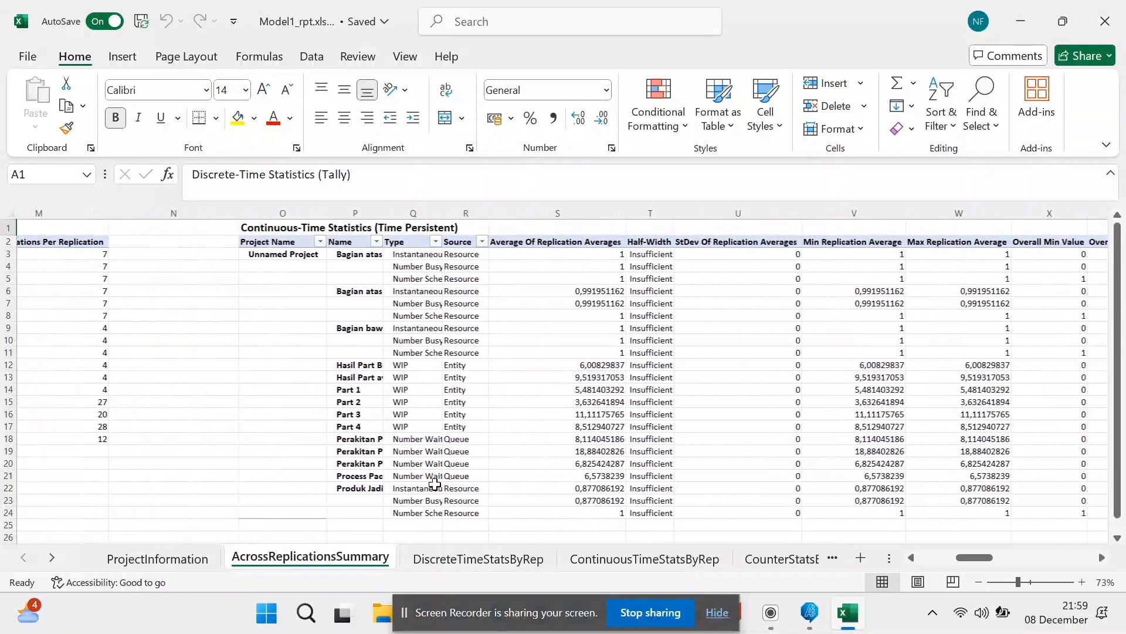
{"action": "scroll", "coordinate": [435, 484], "scroll_direction": "right", "scroll_amount": 12}
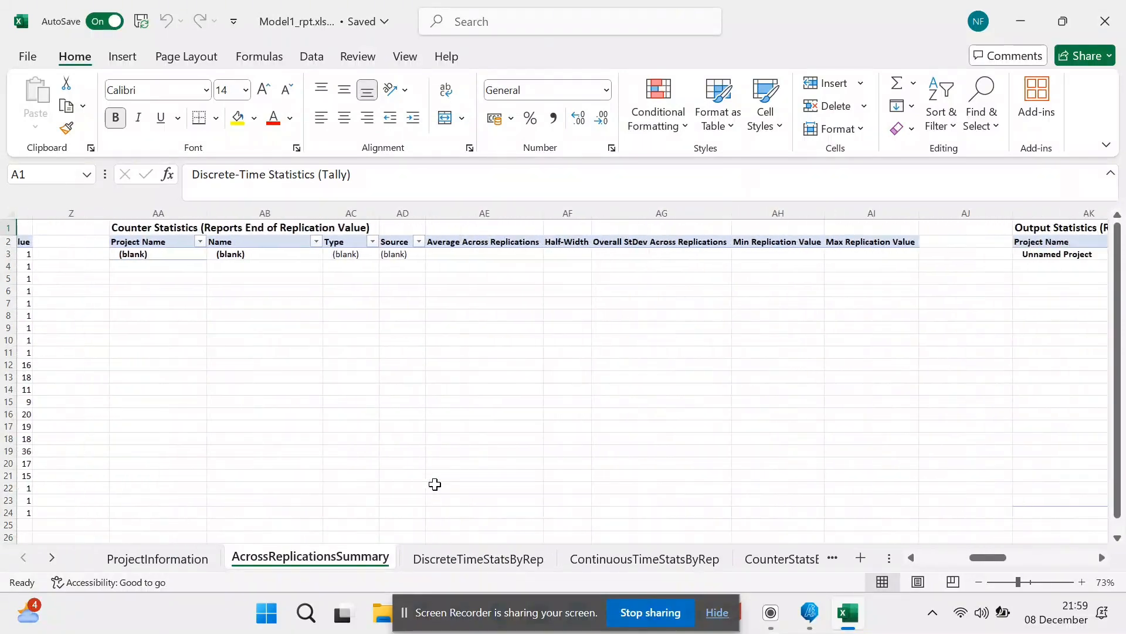
{"action": "scroll", "coordinate": [435, 484], "scroll_direction": "right", "scroll_amount": 12}
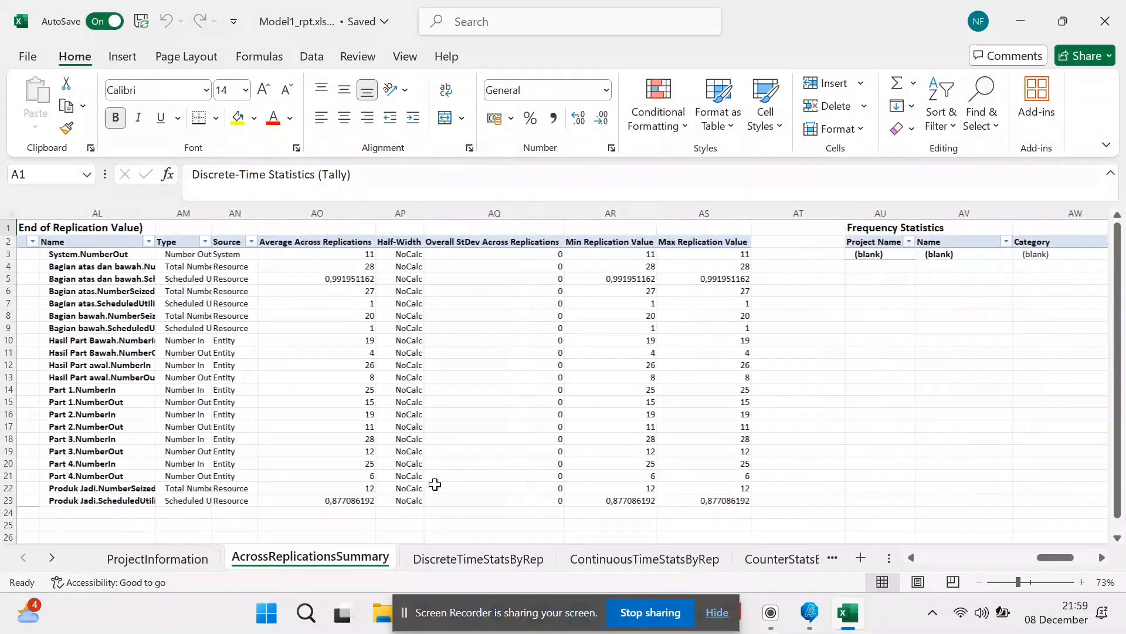
{"action": "scroll", "coordinate": [435, 484], "scroll_direction": "right", "scroll_amount": 6}
Step: Review all columns of the DiscreteTimeStatsByRep and ContinuousTimeStatsByRep sheets
{"action": "left_click", "coordinate": [531, 558]}
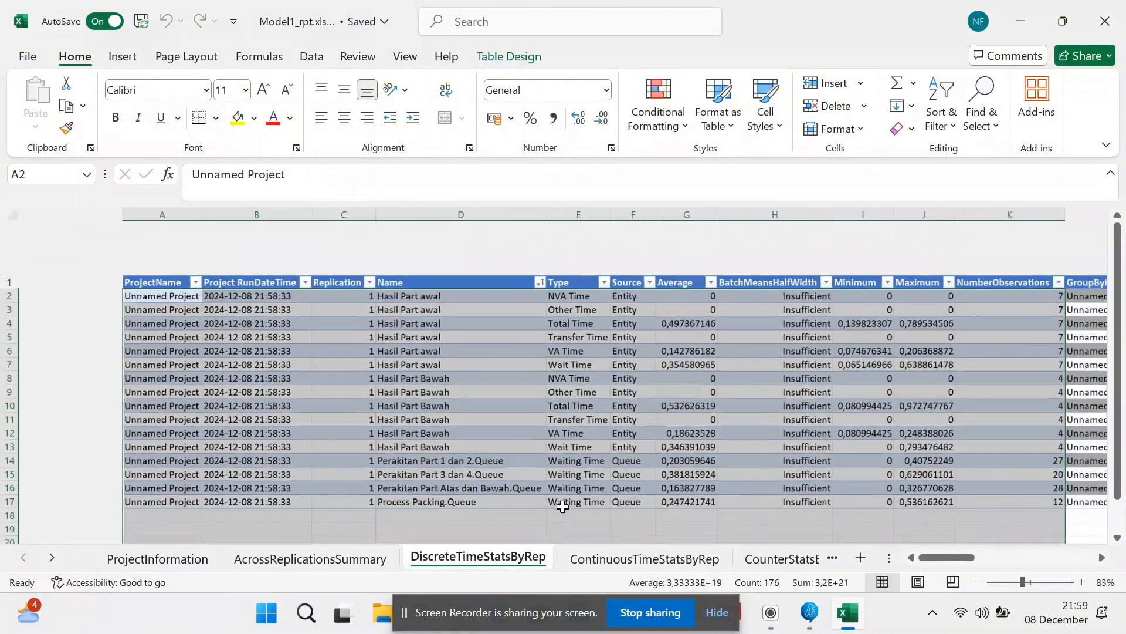
{"action": "left_click", "coordinate": [563, 508]}
{"action": "scroll", "coordinate": [563, 508], "scroll_direction": "right", "scroll_amount": 6}
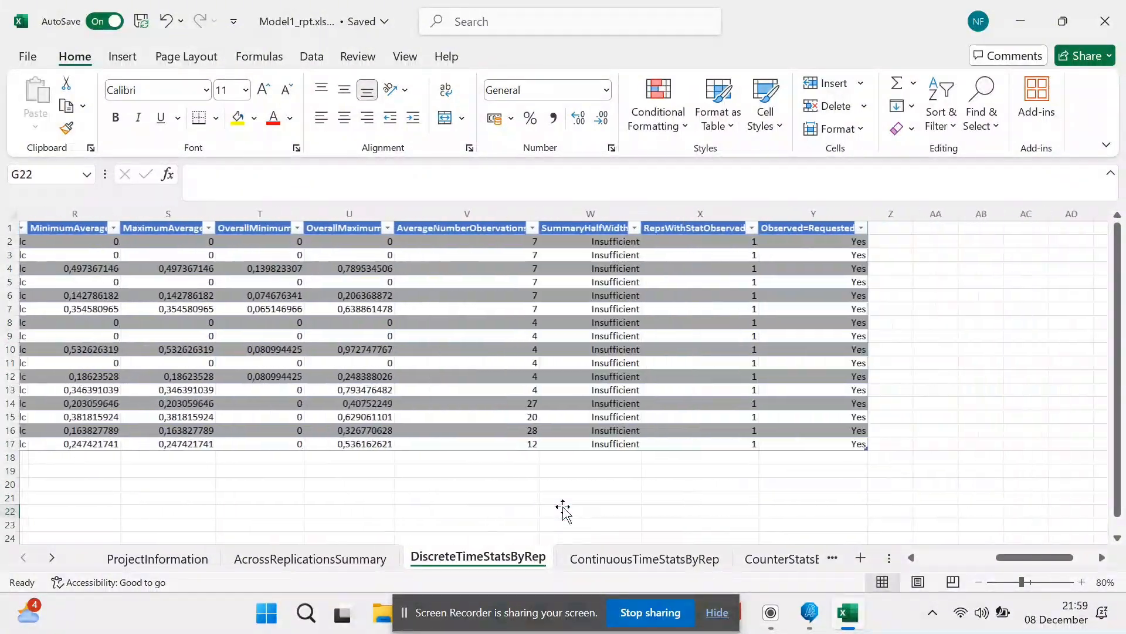
{"action": "left_click", "coordinate": [644, 558]}
{"action": "scroll", "coordinate": [553, 494], "scroll_direction": "down", "scroll_amount": 1}
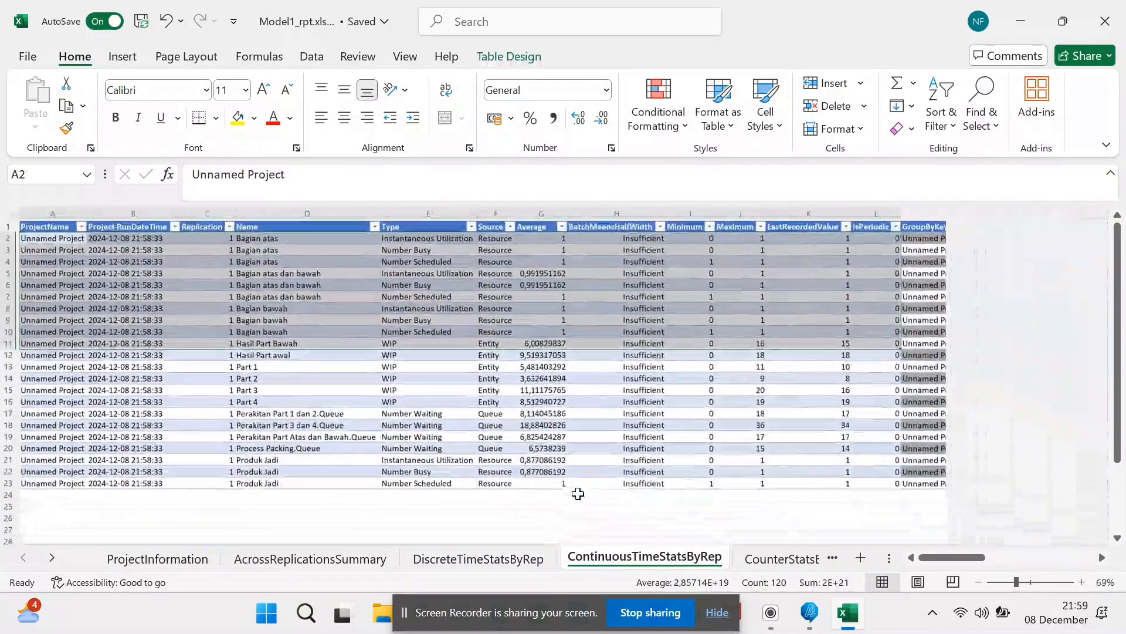
{"action": "left_click", "coordinate": [552, 494]}
{"action": "scroll", "coordinate": [552, 493], "scroll_direction": "right", "scroll_amount": 10}
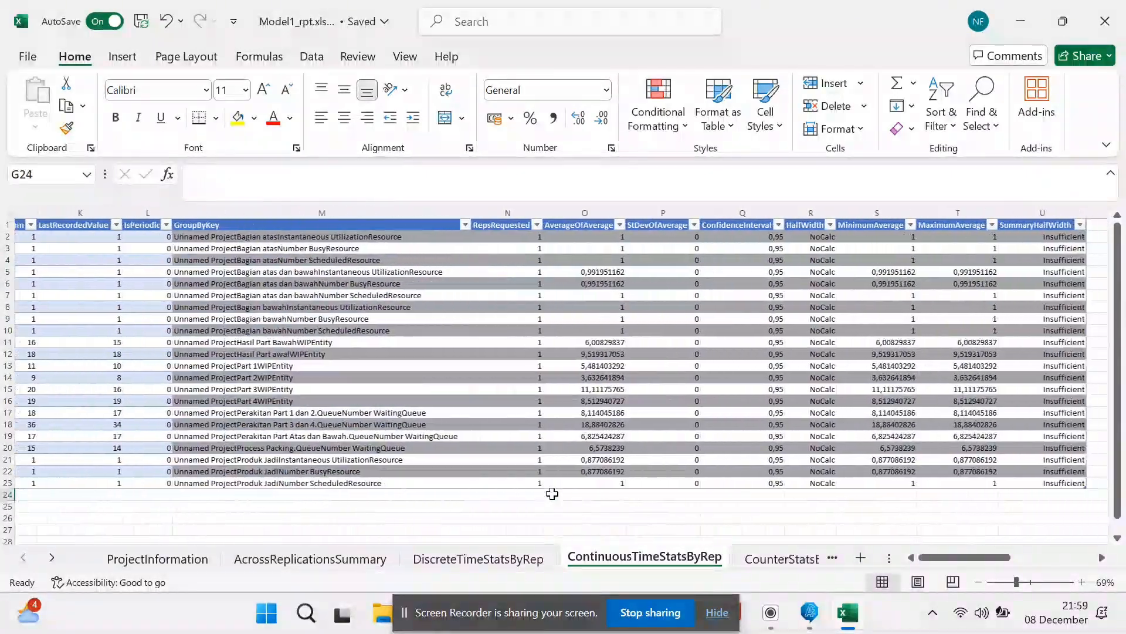
{"action": "scroll", "coordinate": [552, 494], "scroll_direction": "right", "scroll_amount": 3}
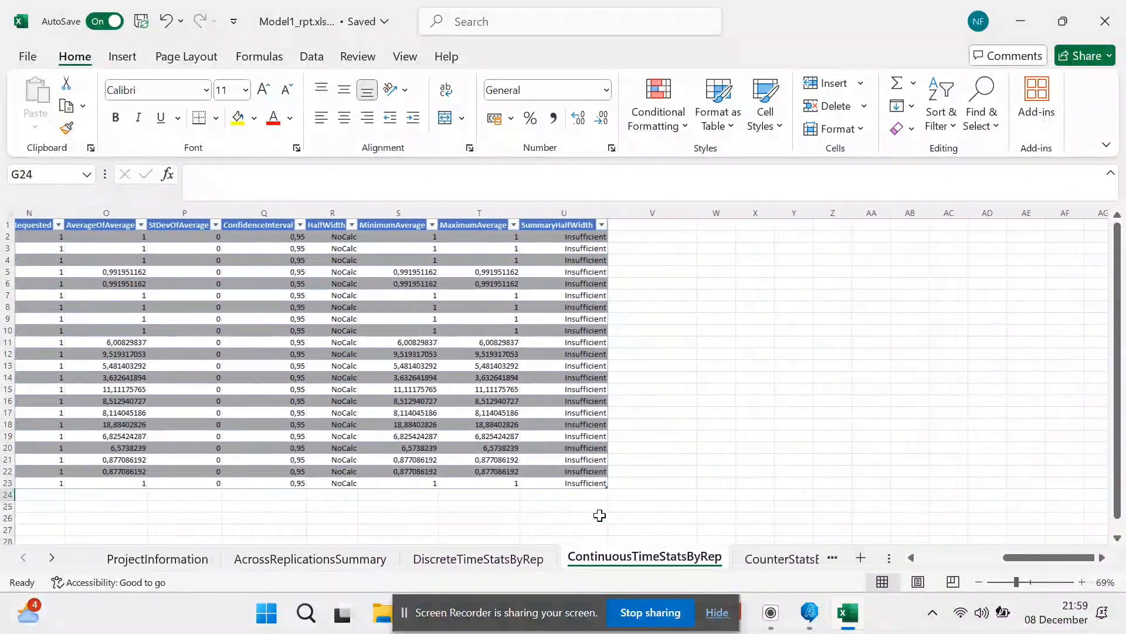
Step: Review the CounterStatsByRep sheet, all columns of the OutputStatsByRep sheet, and the FrequencyStatsByRep sheet
{"action": "left_click", "coordinate": [761, 559]}
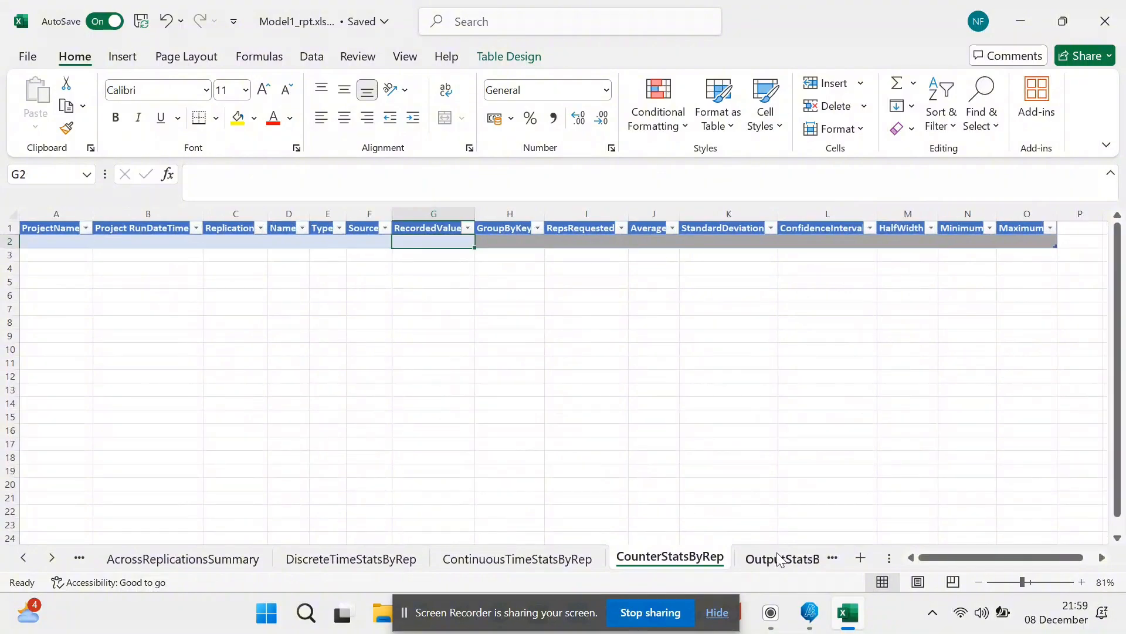
{"action": "left_click", "coordinate": [787, 558]}
{"action": "scroll", "coordinate": [700, 452], "scroll_direction": "down", "scroll_amount": 2}
{"action": "left_click", "coordinate": [694, 524]}
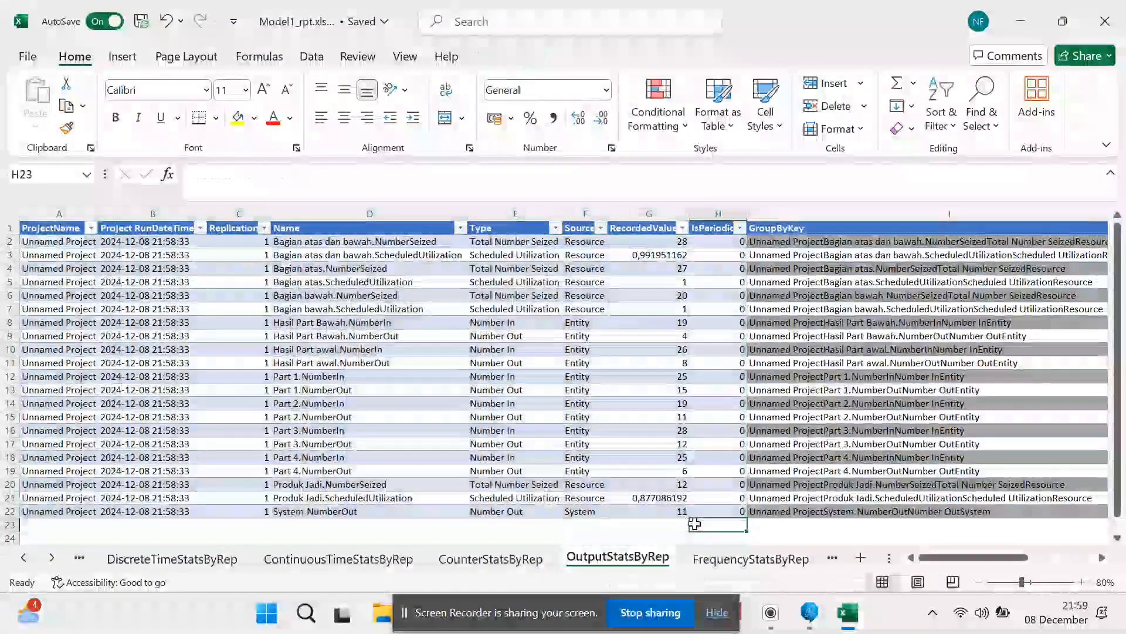
{"action": "scroll", "coordinate": [695, 523], "scroll_direction": "right", "scroll_amount": 3}
{"action": "scroll", "coordinate": [695, 523], "scroll_direction": "right", "scroll_amount": 5}
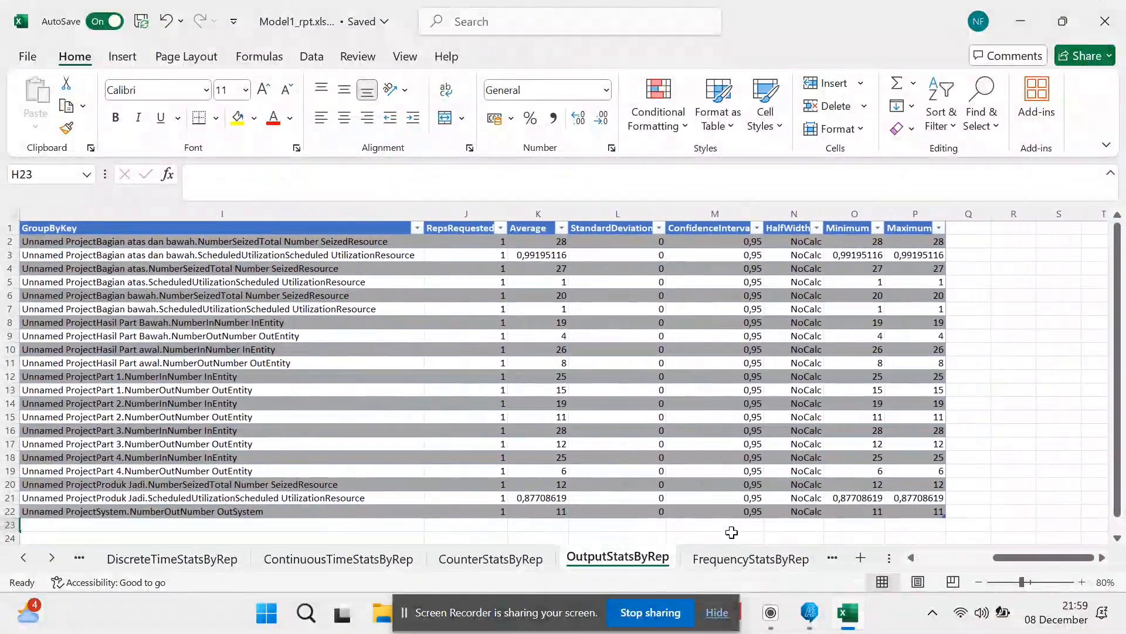
{"action": "left_click", "coordinate": [787, 564]}
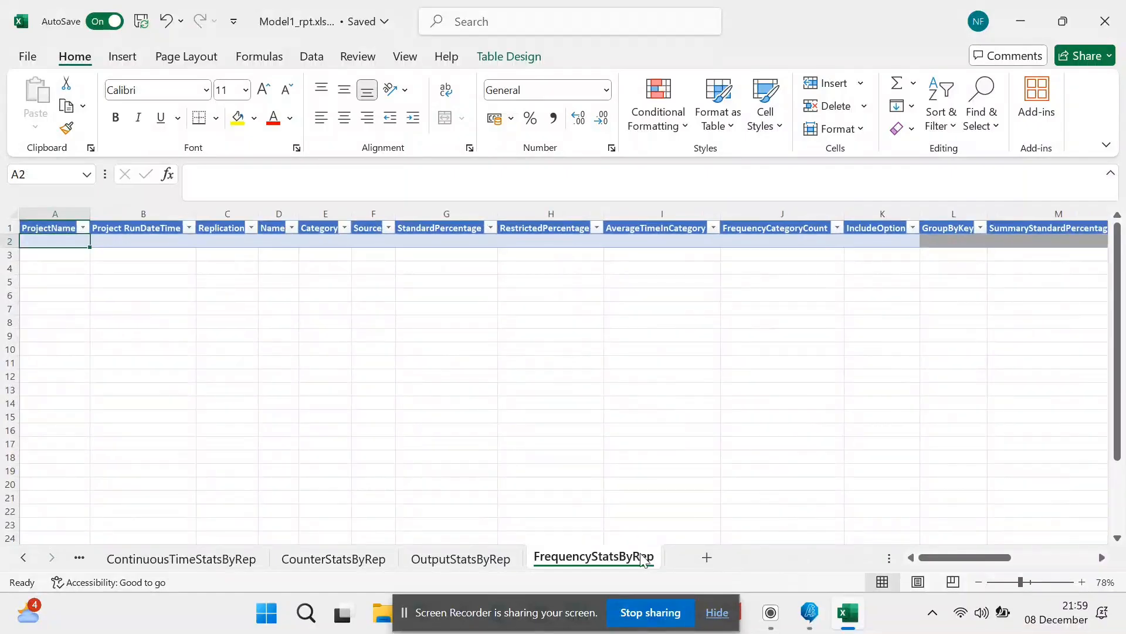